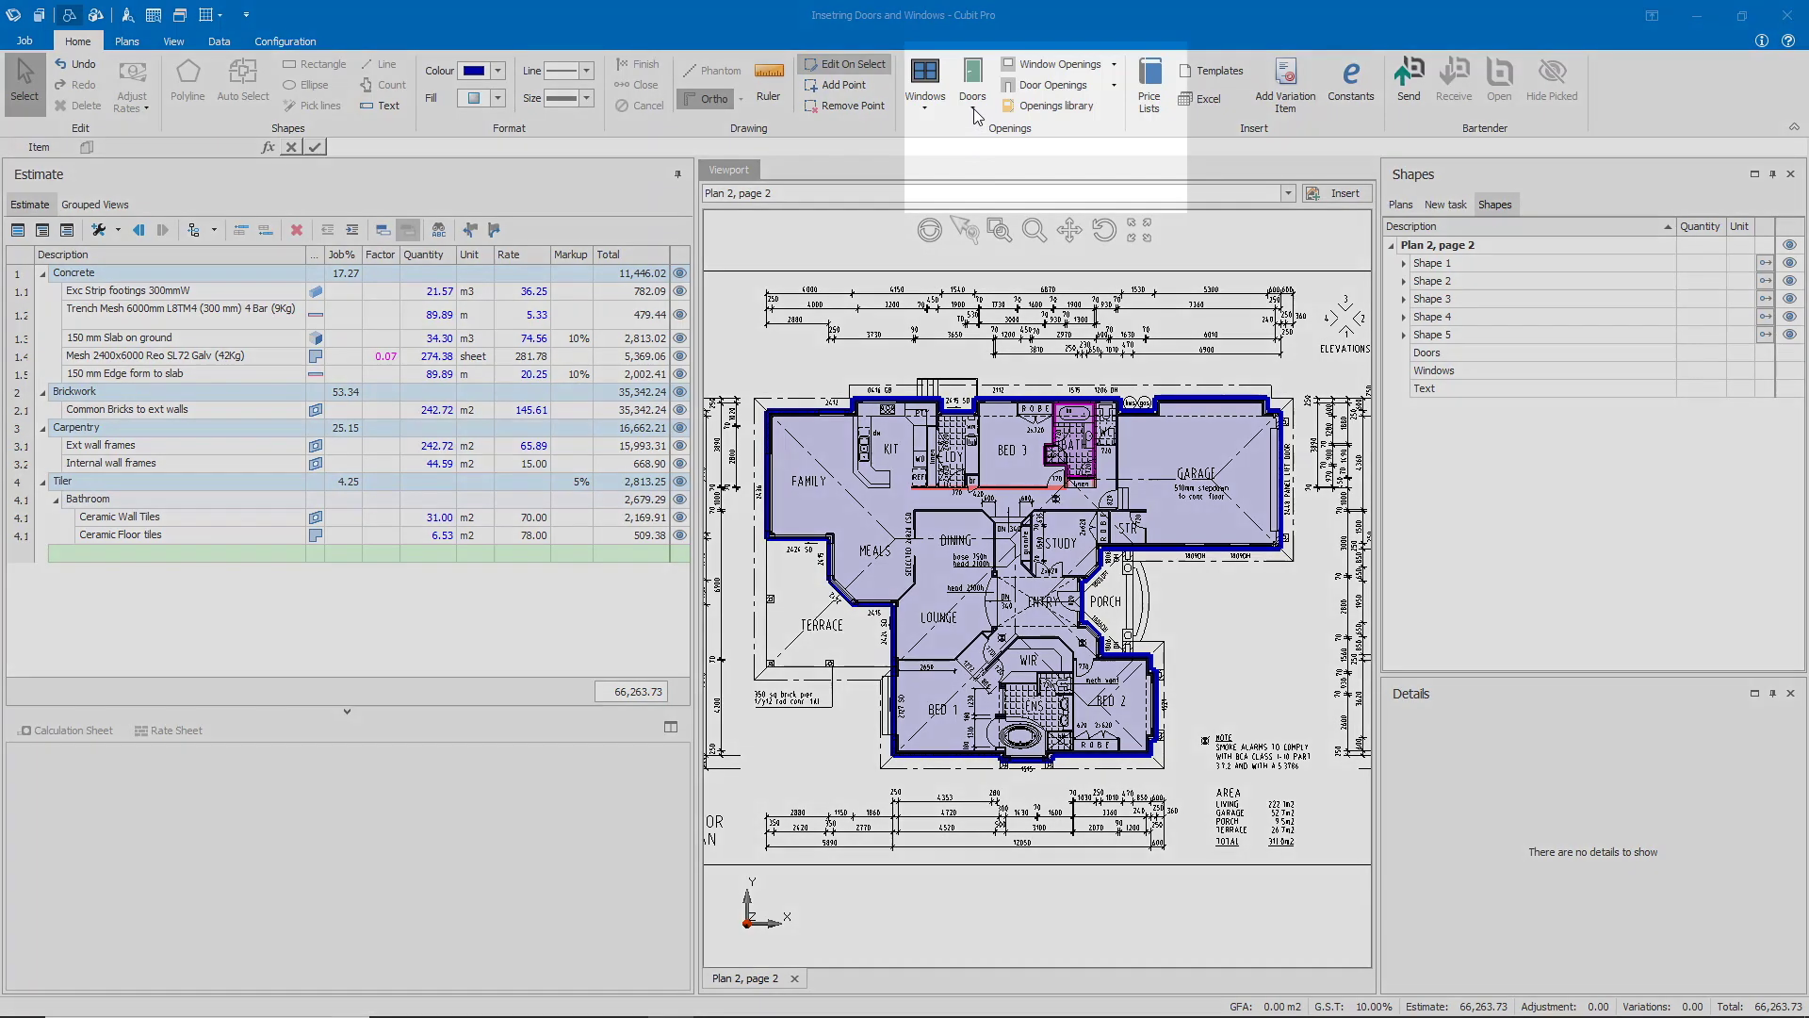
Open the Openings Library and filter its type list to show Door entries.
{"action": "left_click", "coordinate": [974, 110]}
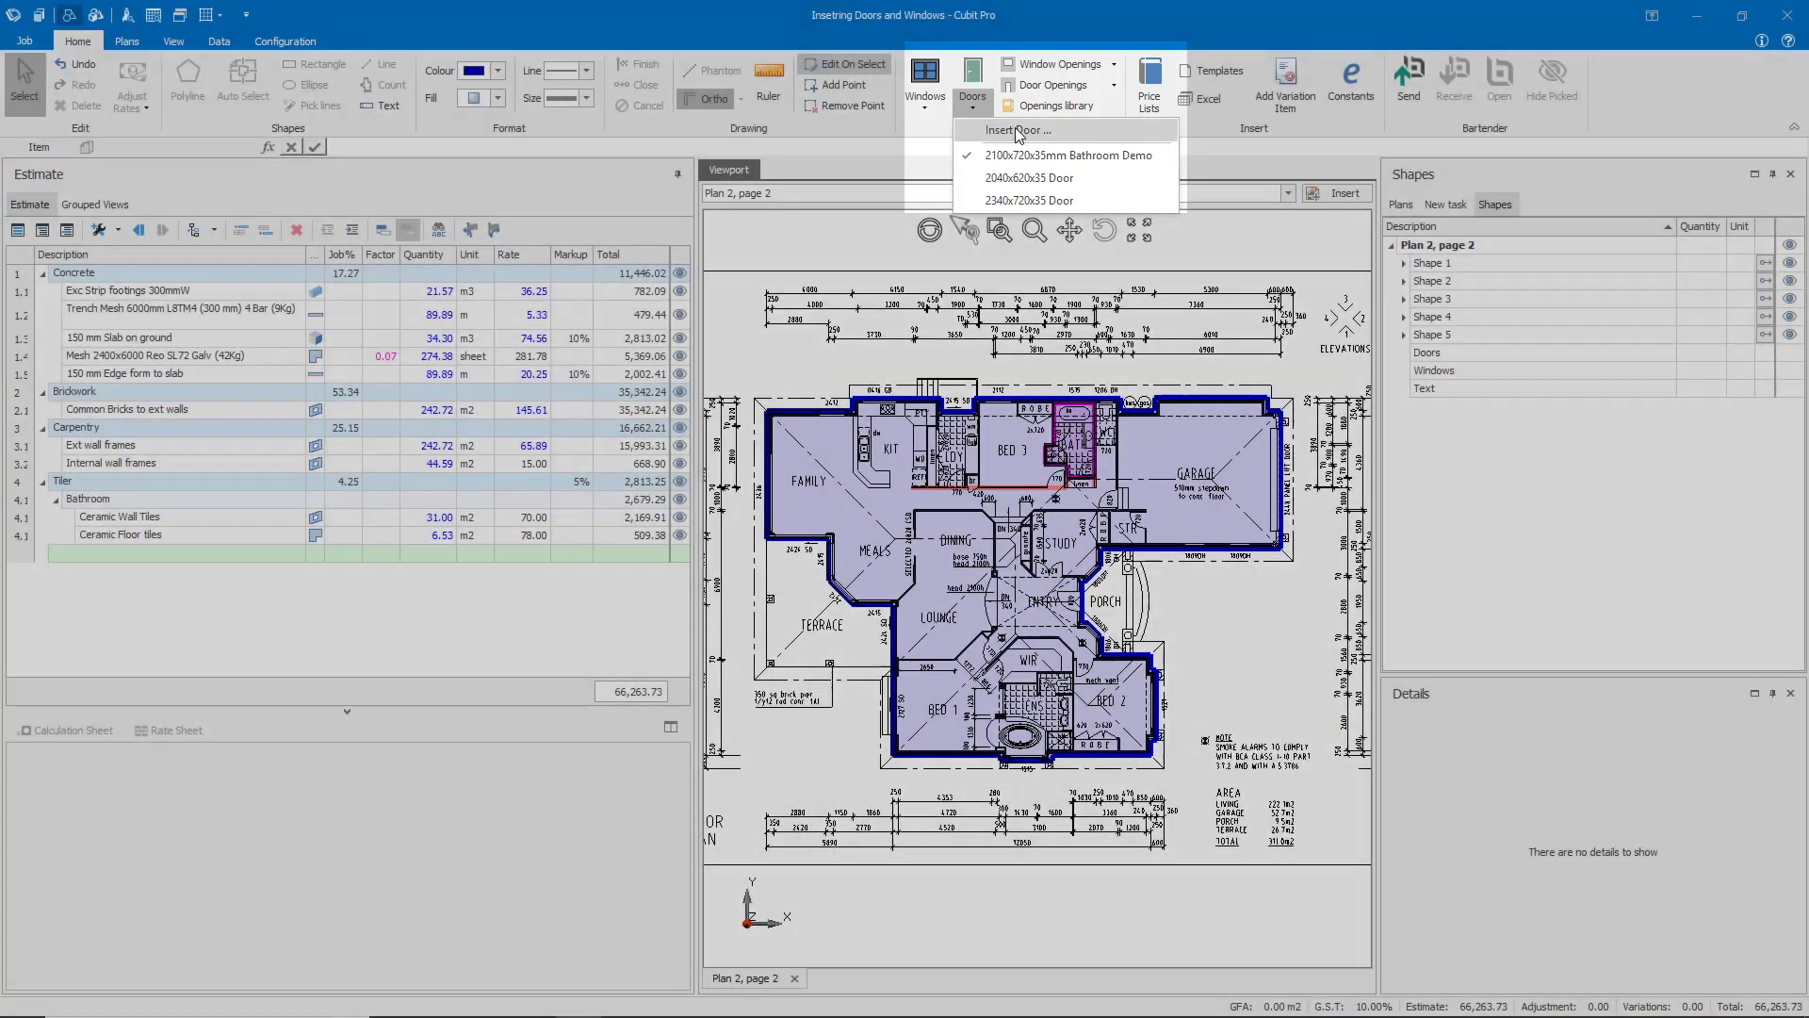
{"action": "left_click", "coordinate": [1009, 131]}
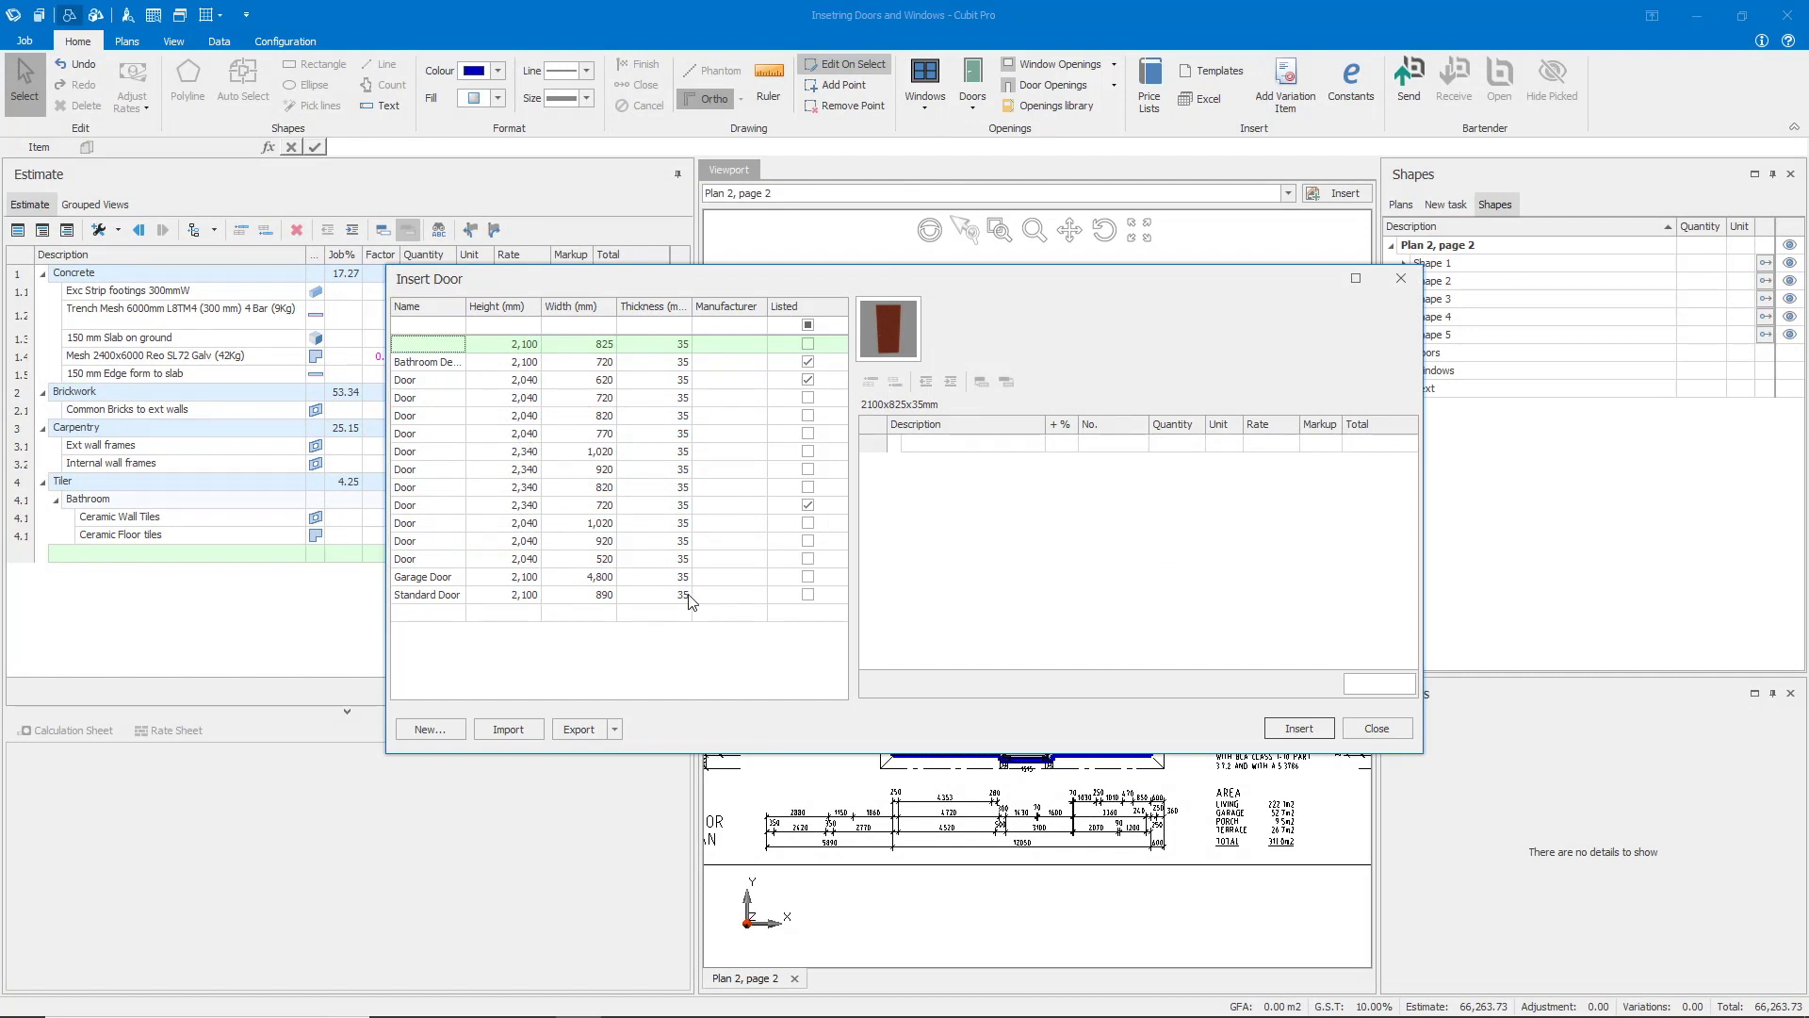
{"action": "left_click", "coordinate": [1401, 278]}
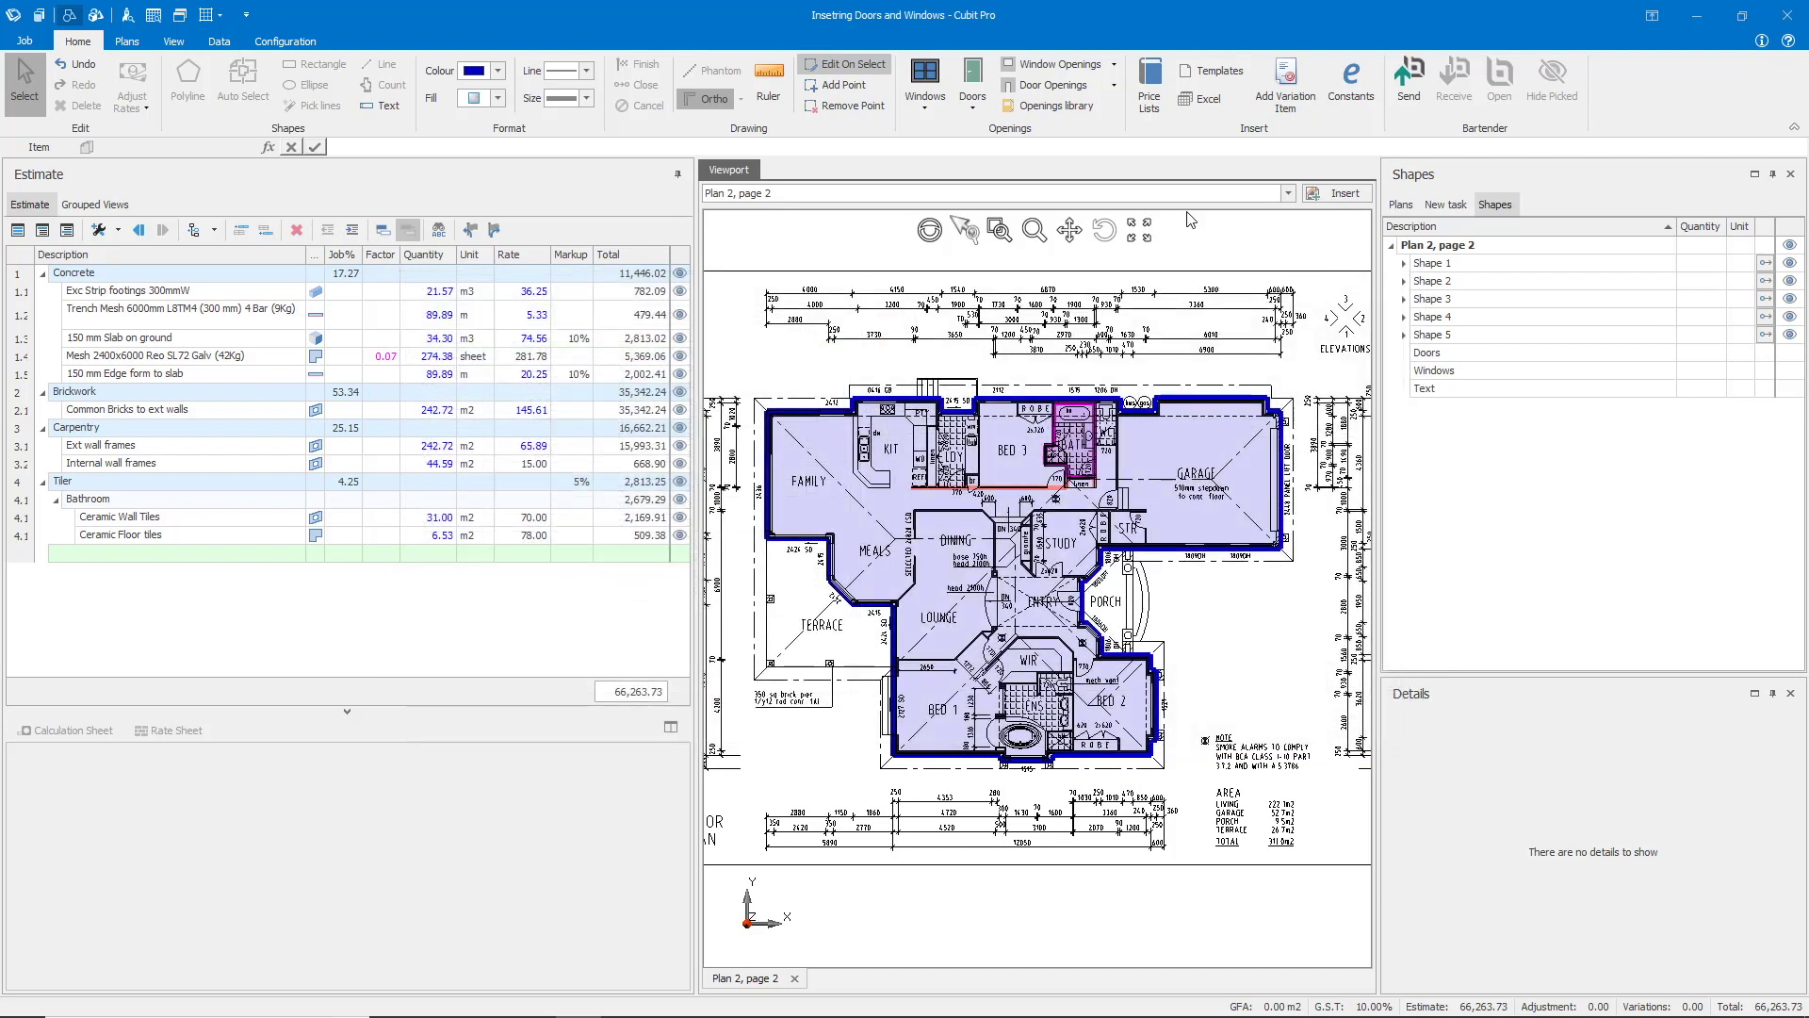
{"action": "left_click", "coordinate": [1069, 106]}
{"action": "left_click", "coordinate": [608, 311]}
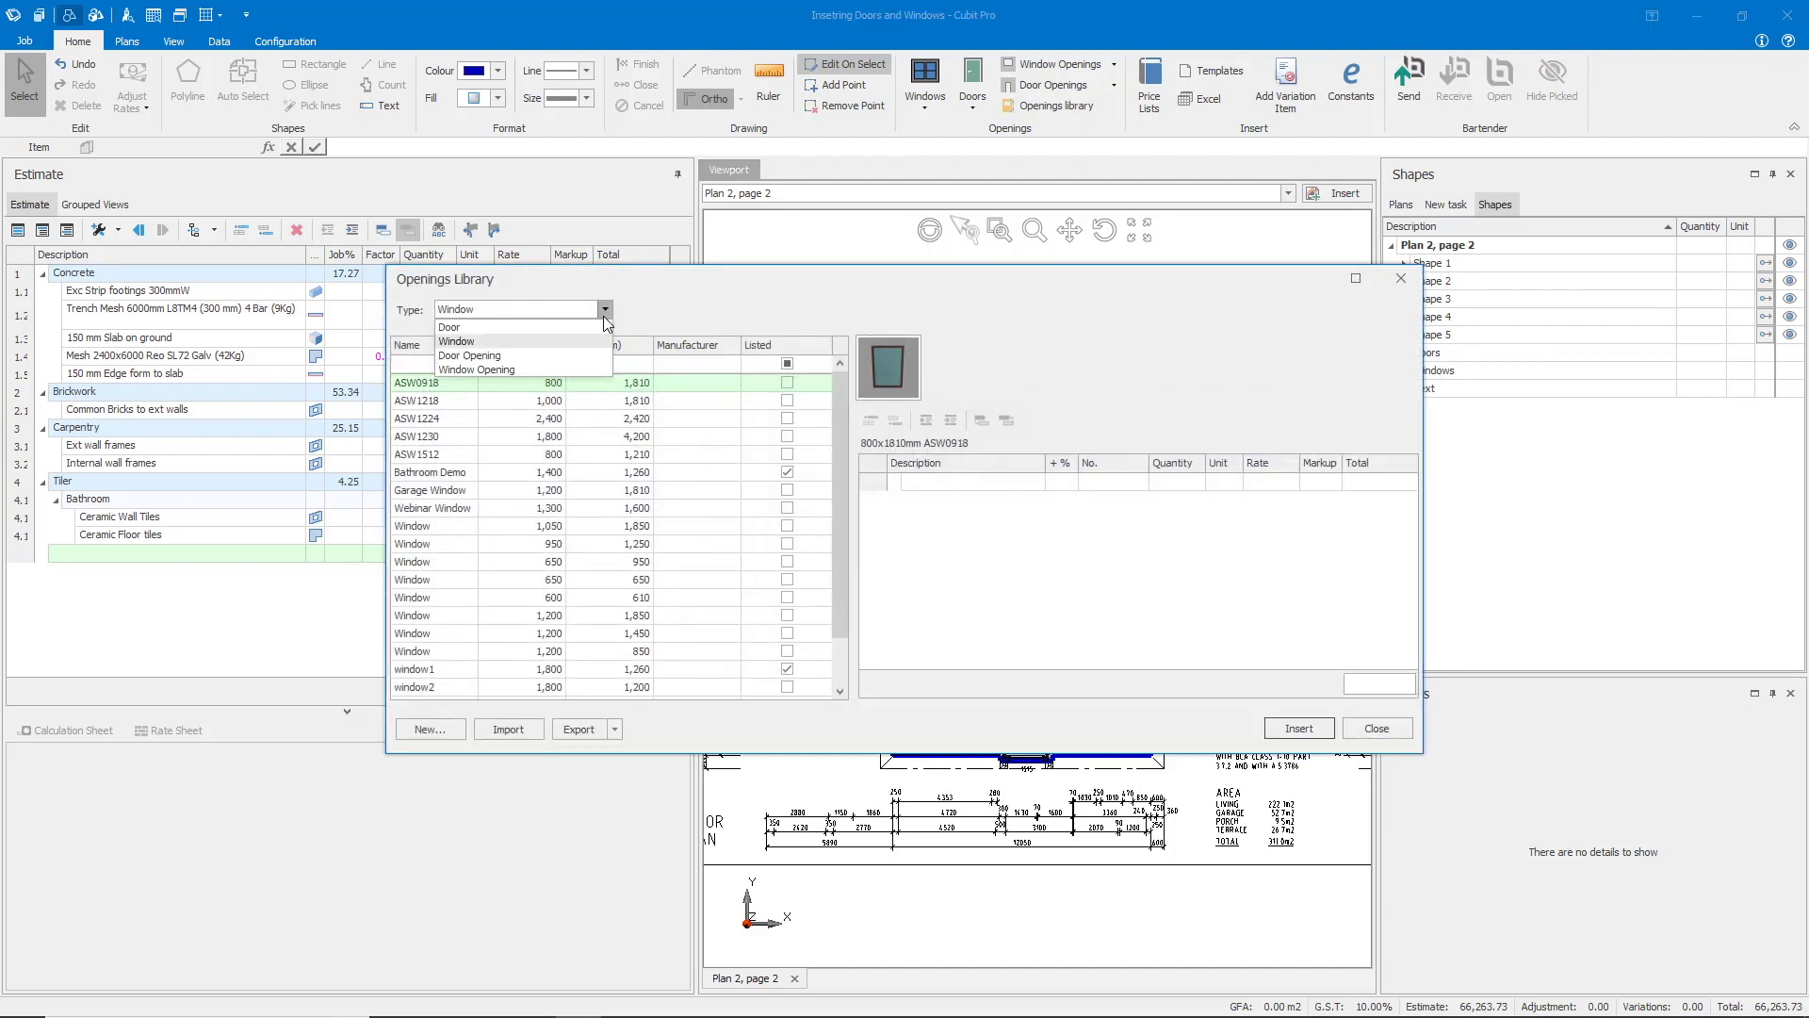
{"action": "left_click", "coordinate": [451, 328]}
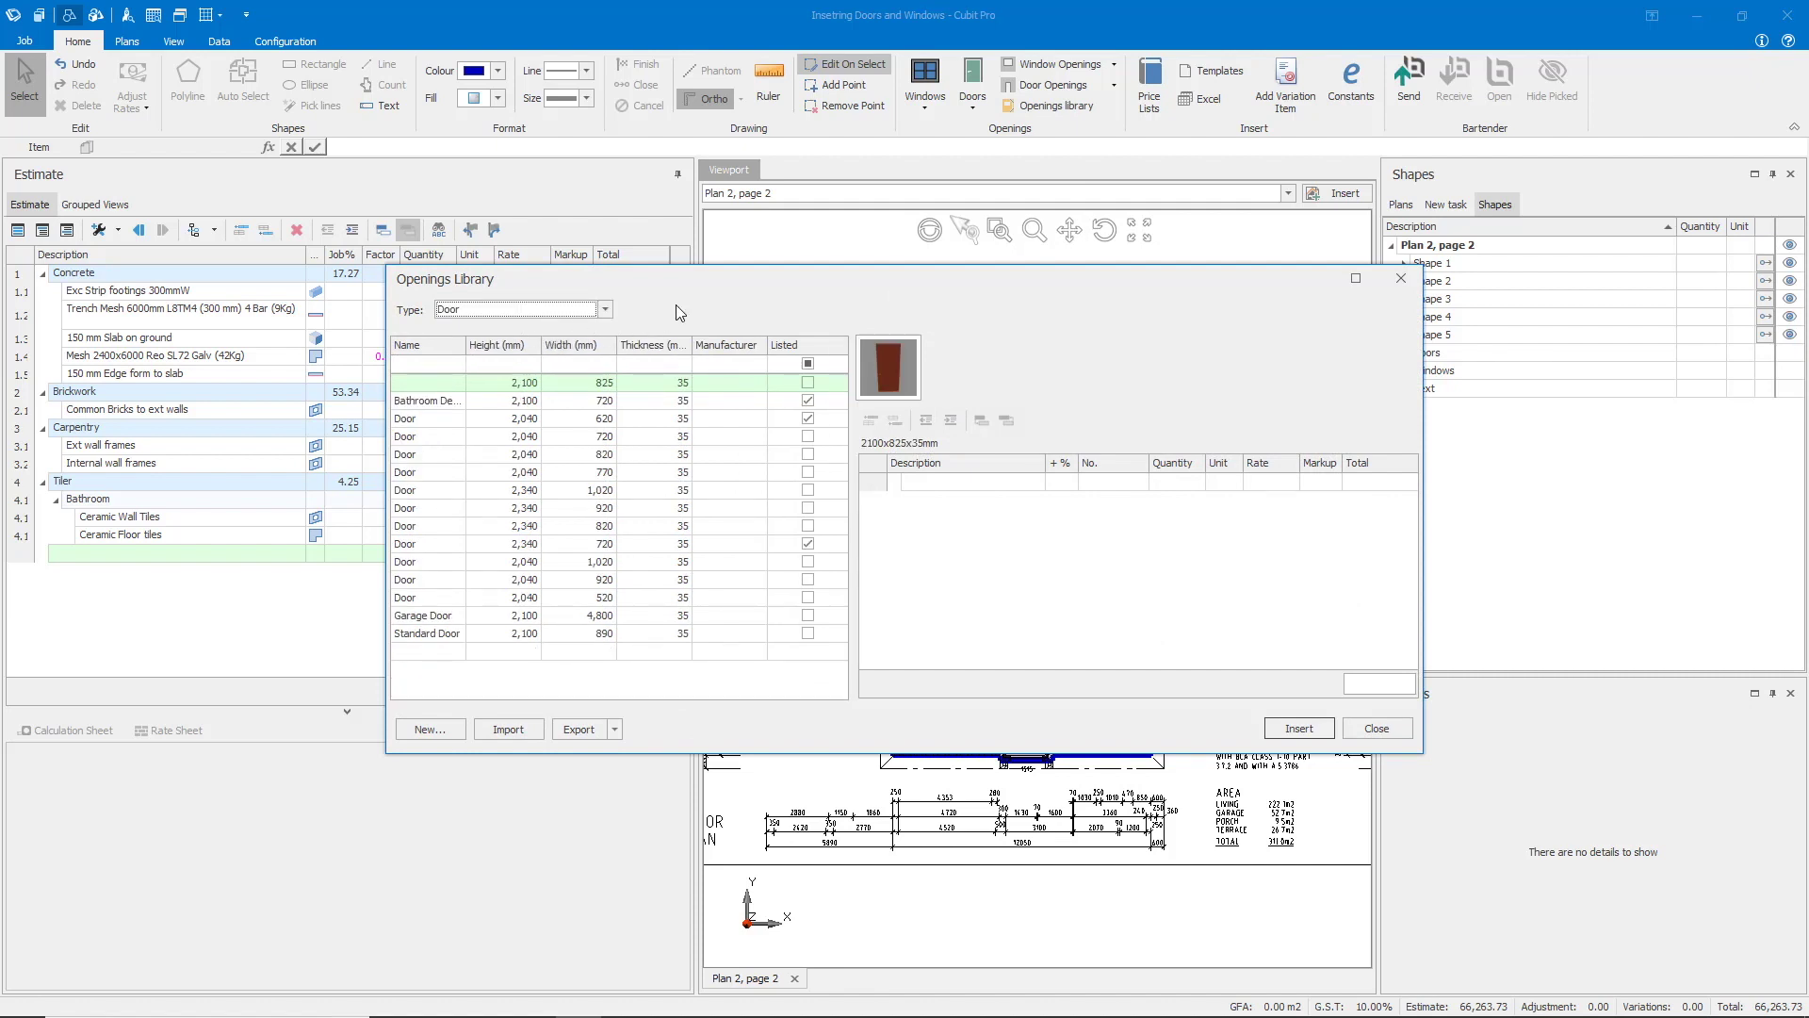
Load Door Schedule 1.xlsx from the Desktop into the Import Excel window.
{"action": "left_click", "coordinate": [506, 729]}
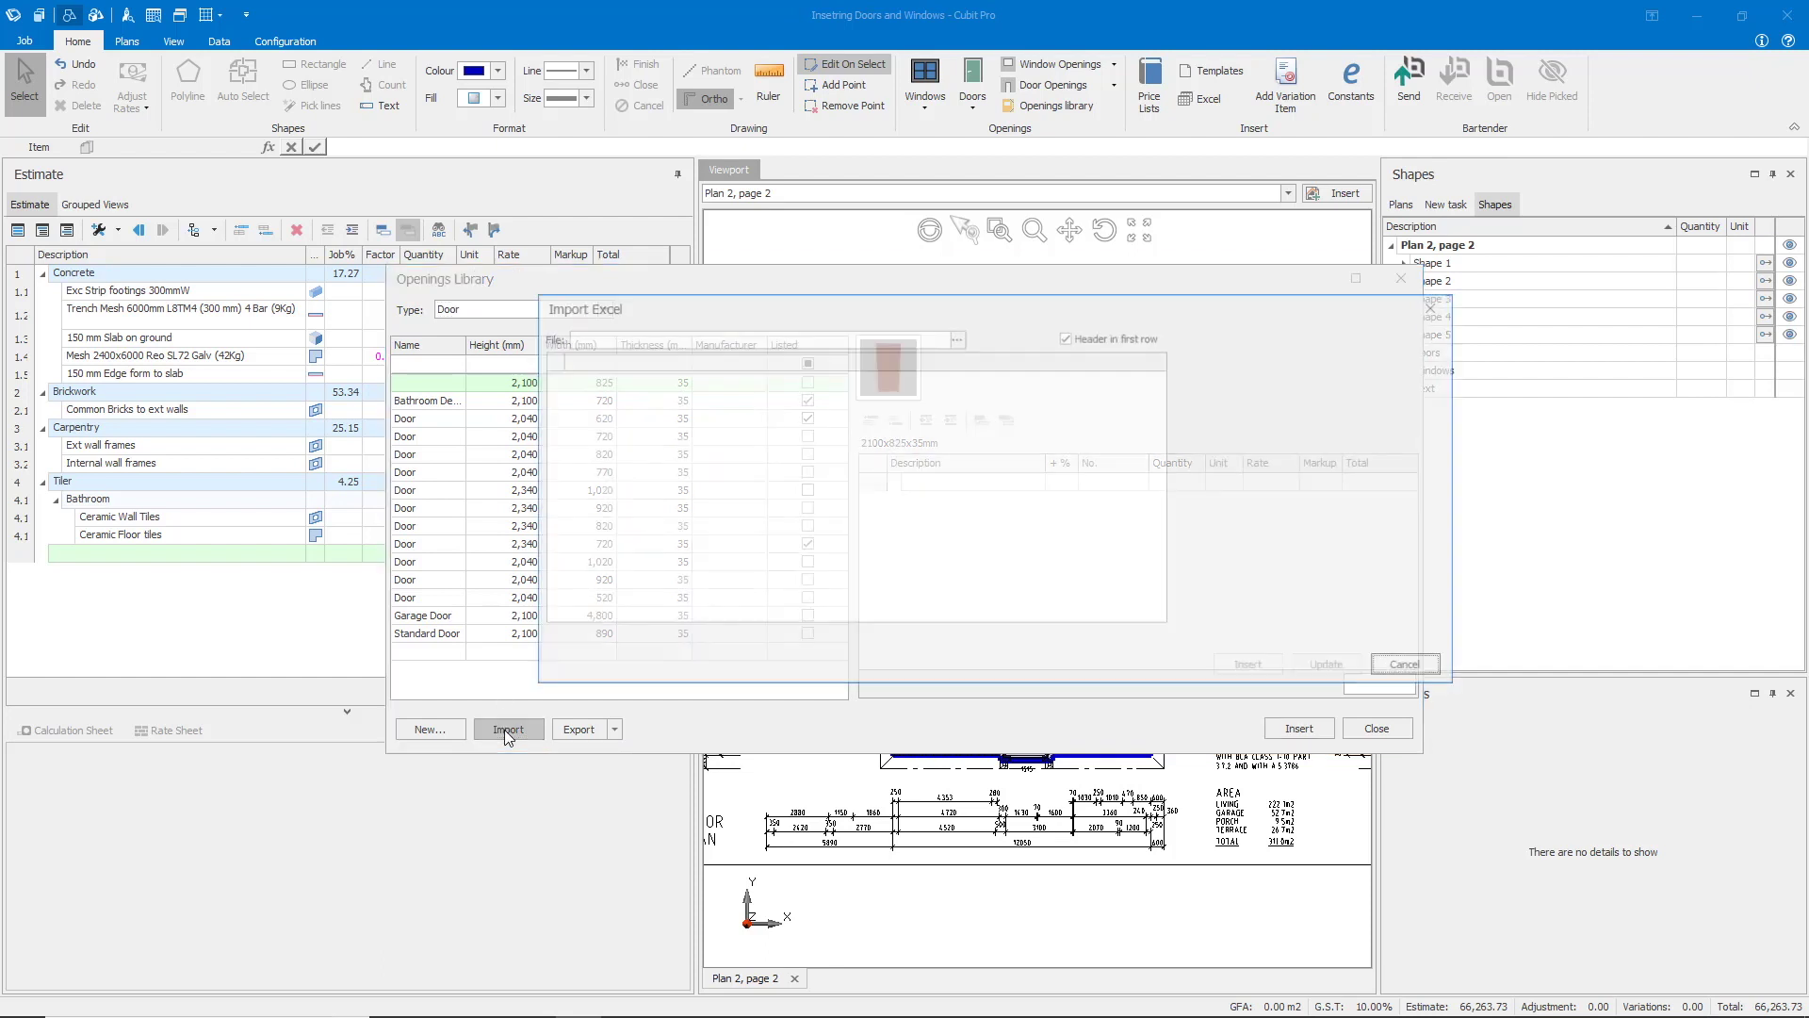
{"action": "left_click", "coordinate": [957, 336]}
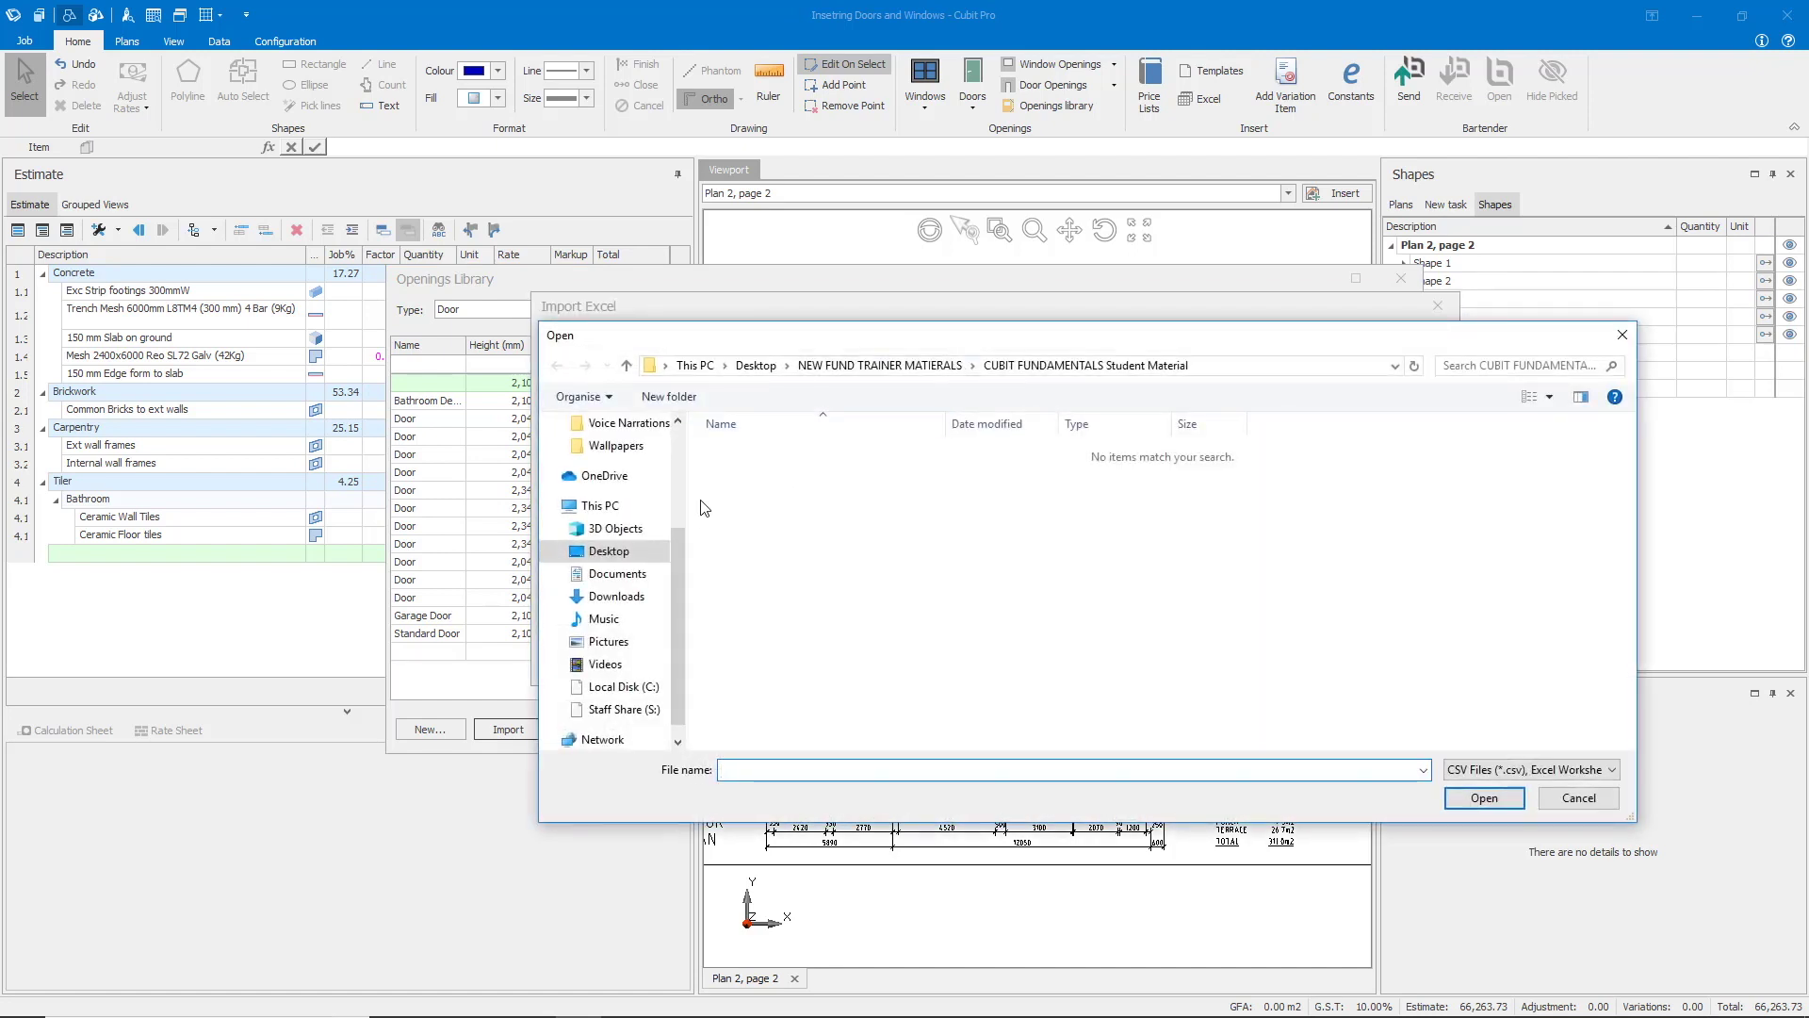
{"action": "left_click", "coordinate": [579, 549]}
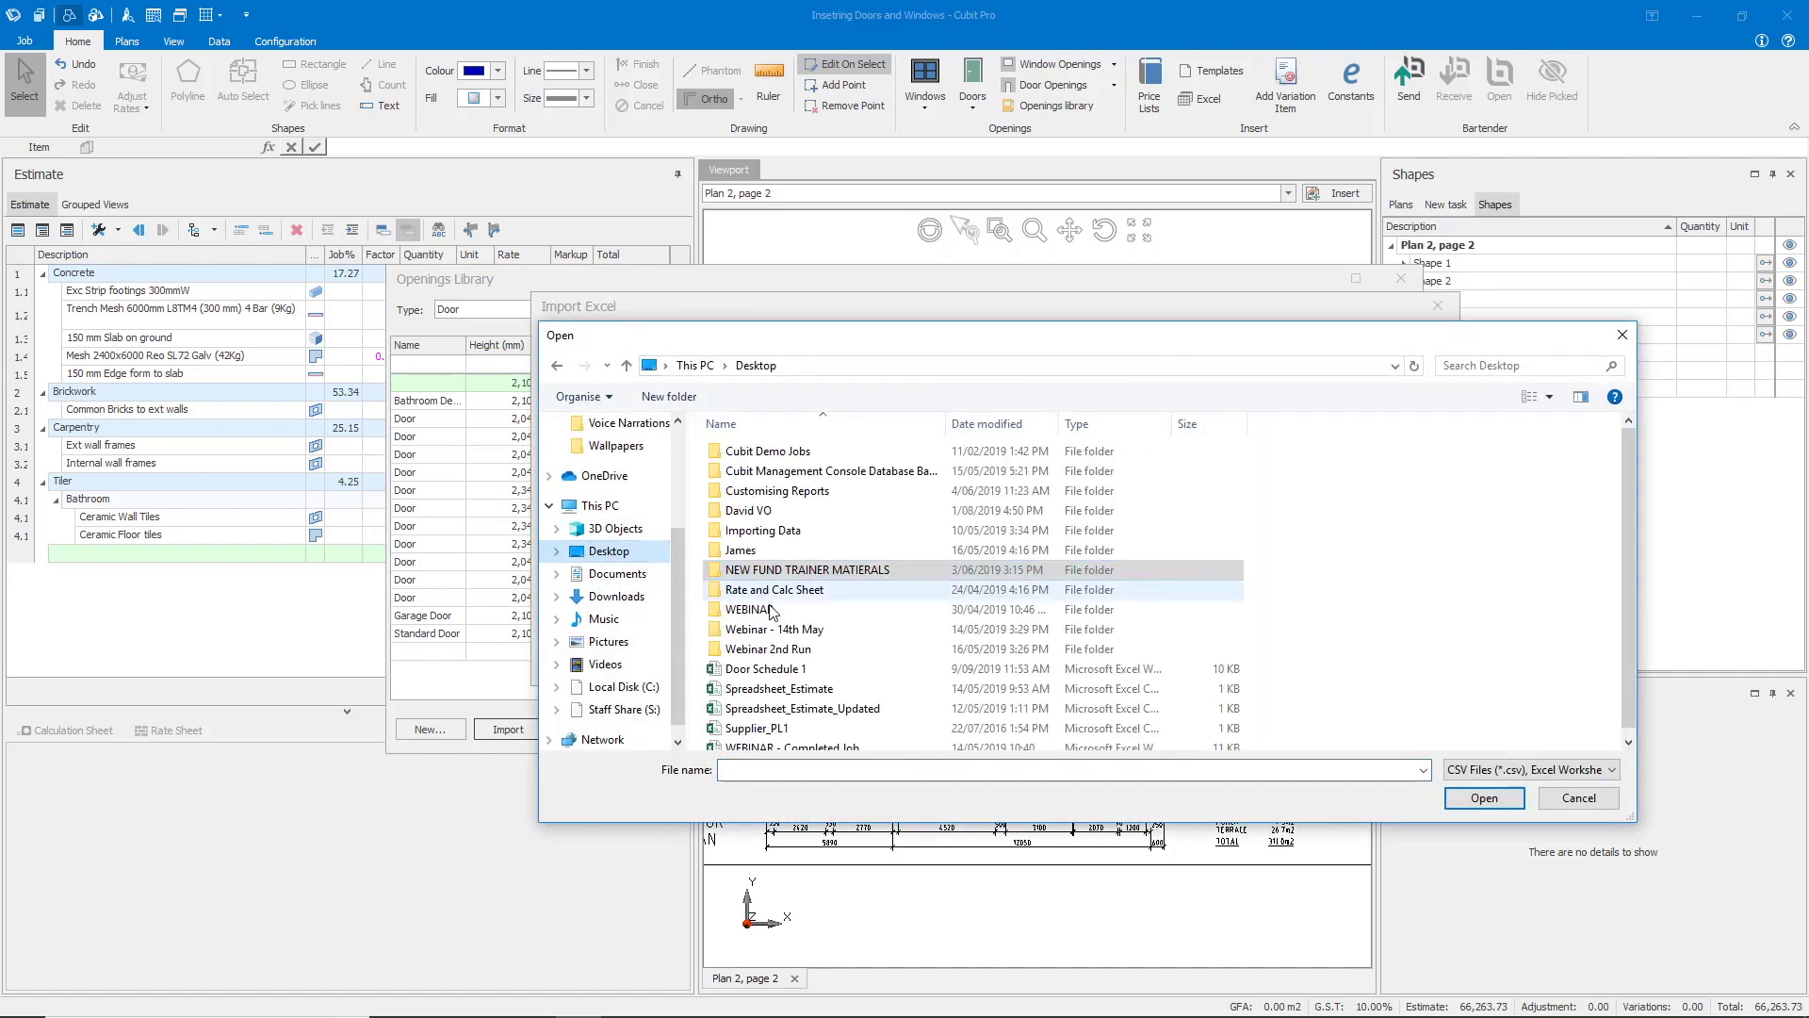
{"action": "left_click", "coordinate": [751, 671]}
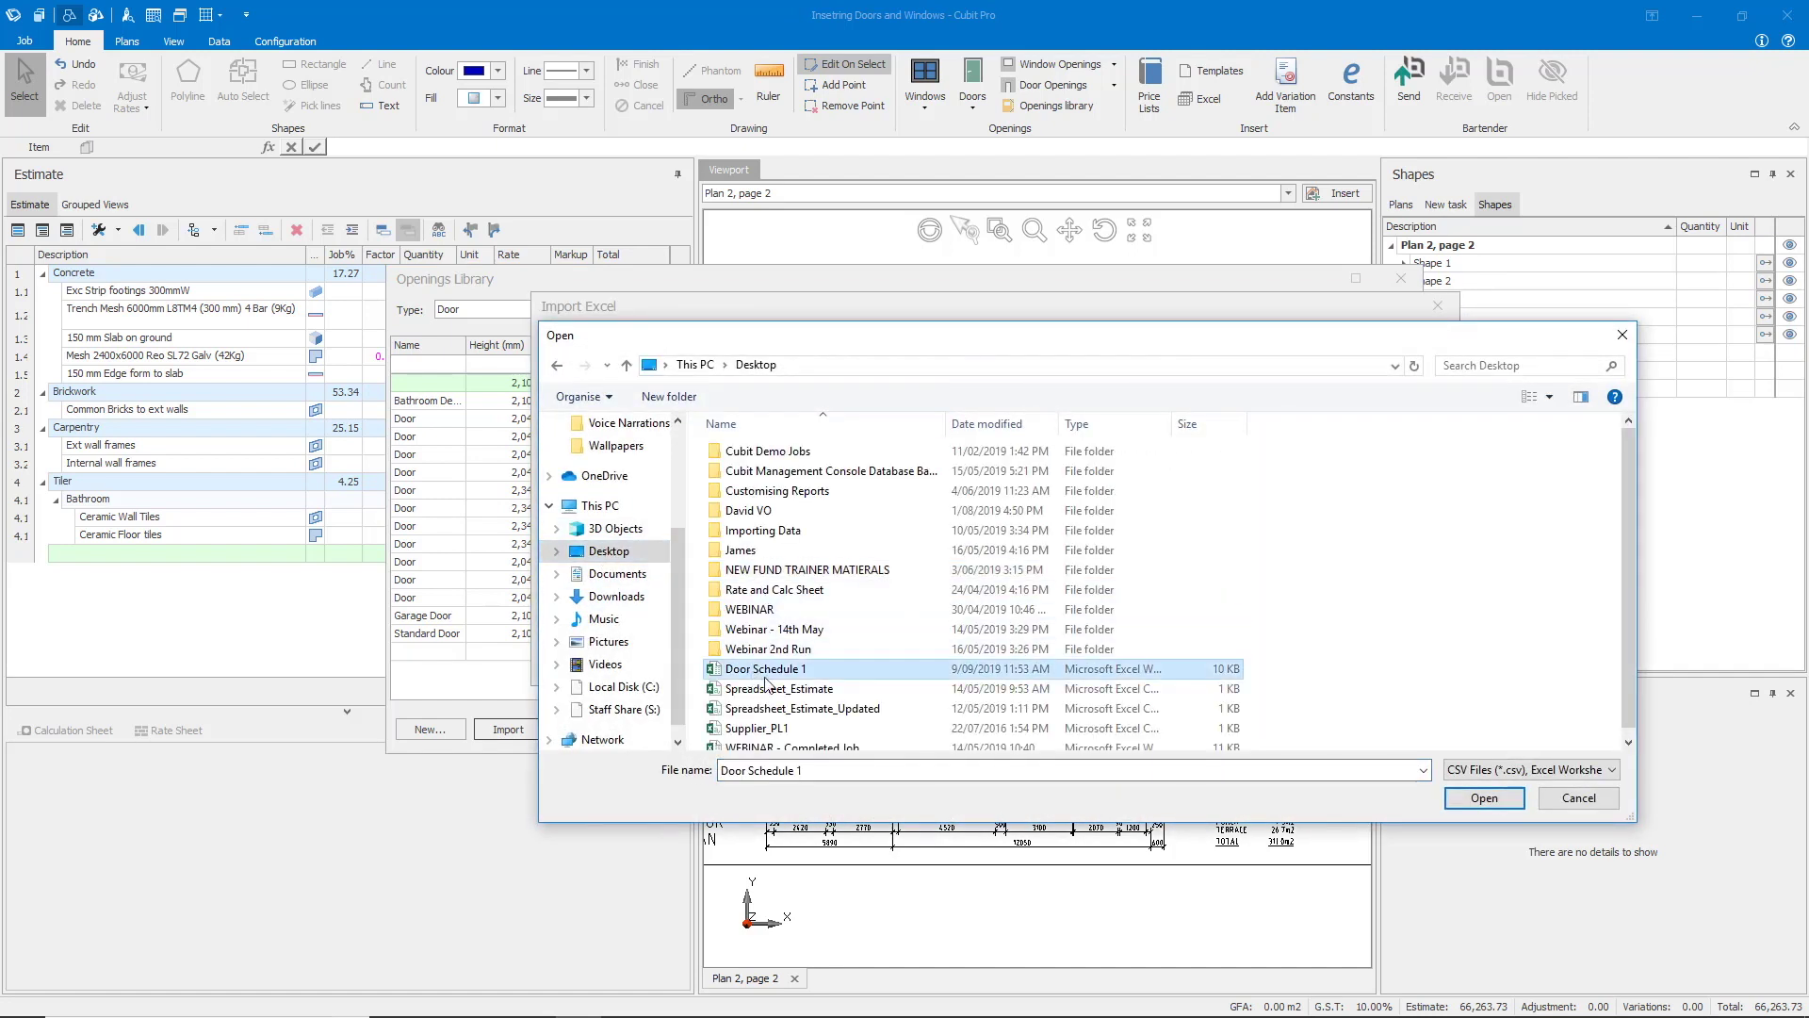
{"action": "left_click", "coordinate": [1470, 799]}
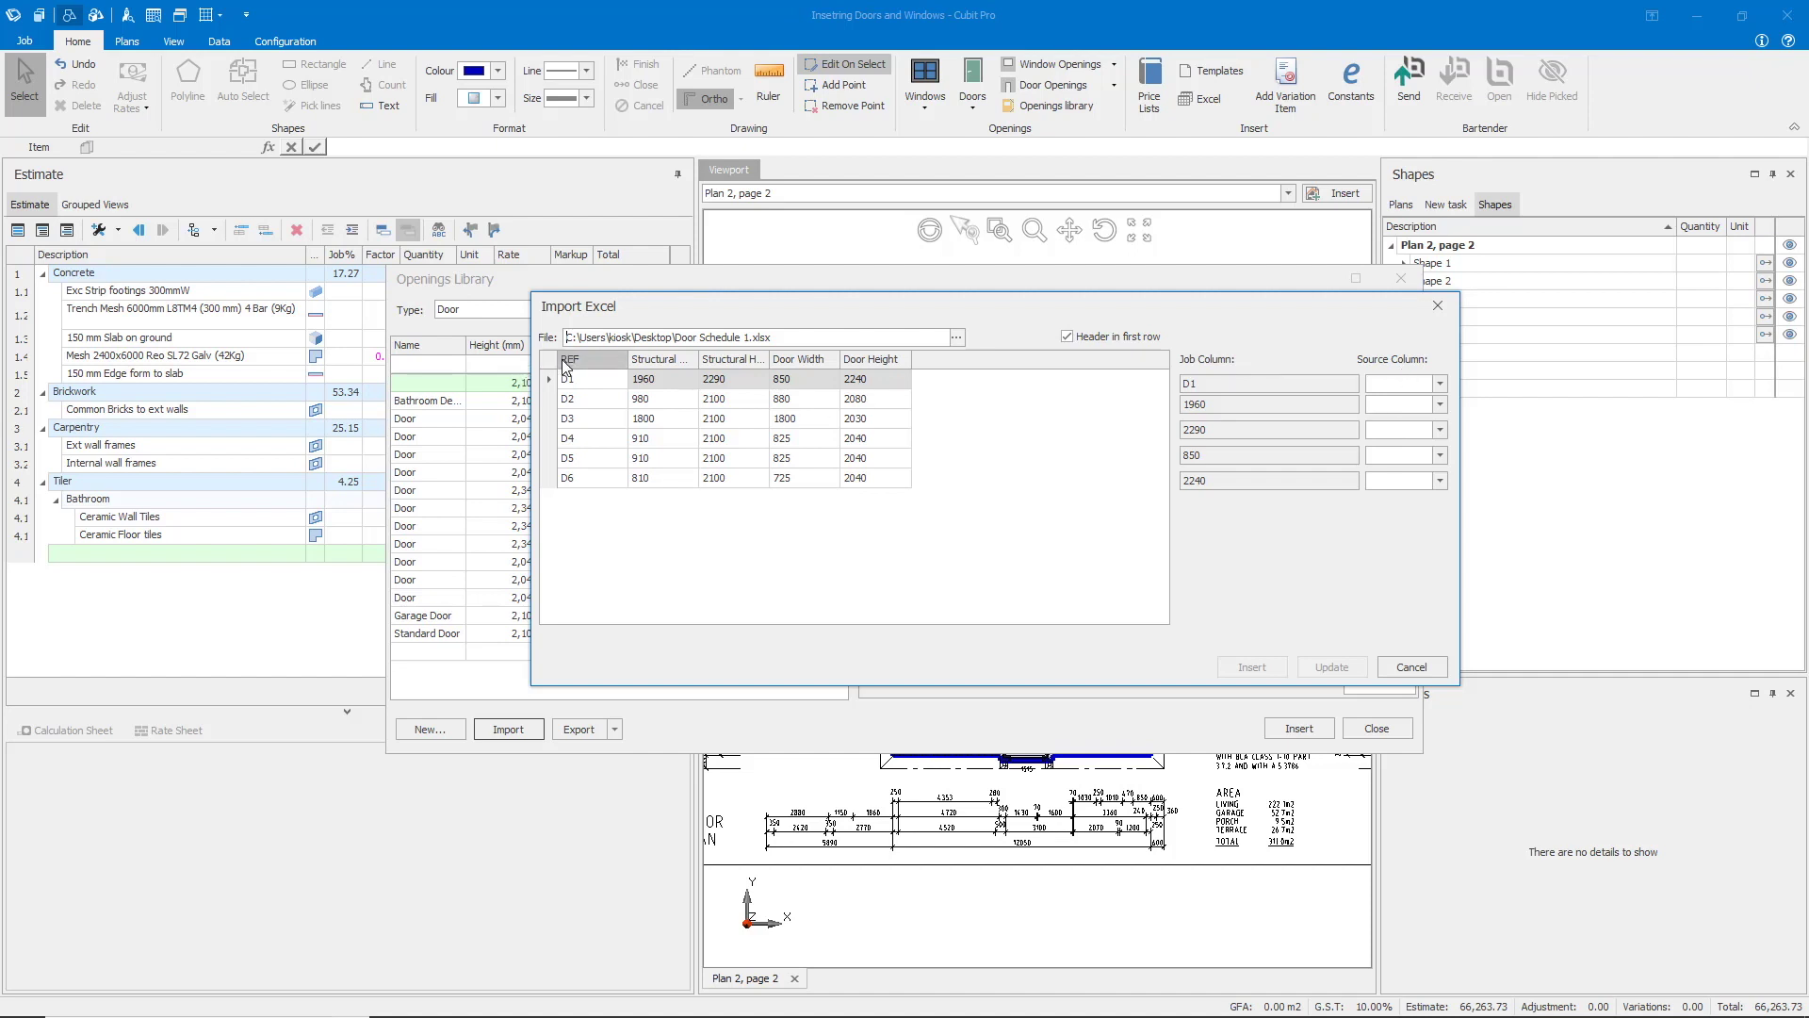
Map REF, Door Width and Door Height to Name, Width and Height, then insert doors D1–D6.
{"action": "left_click", "coordinate": [1440, 384]}
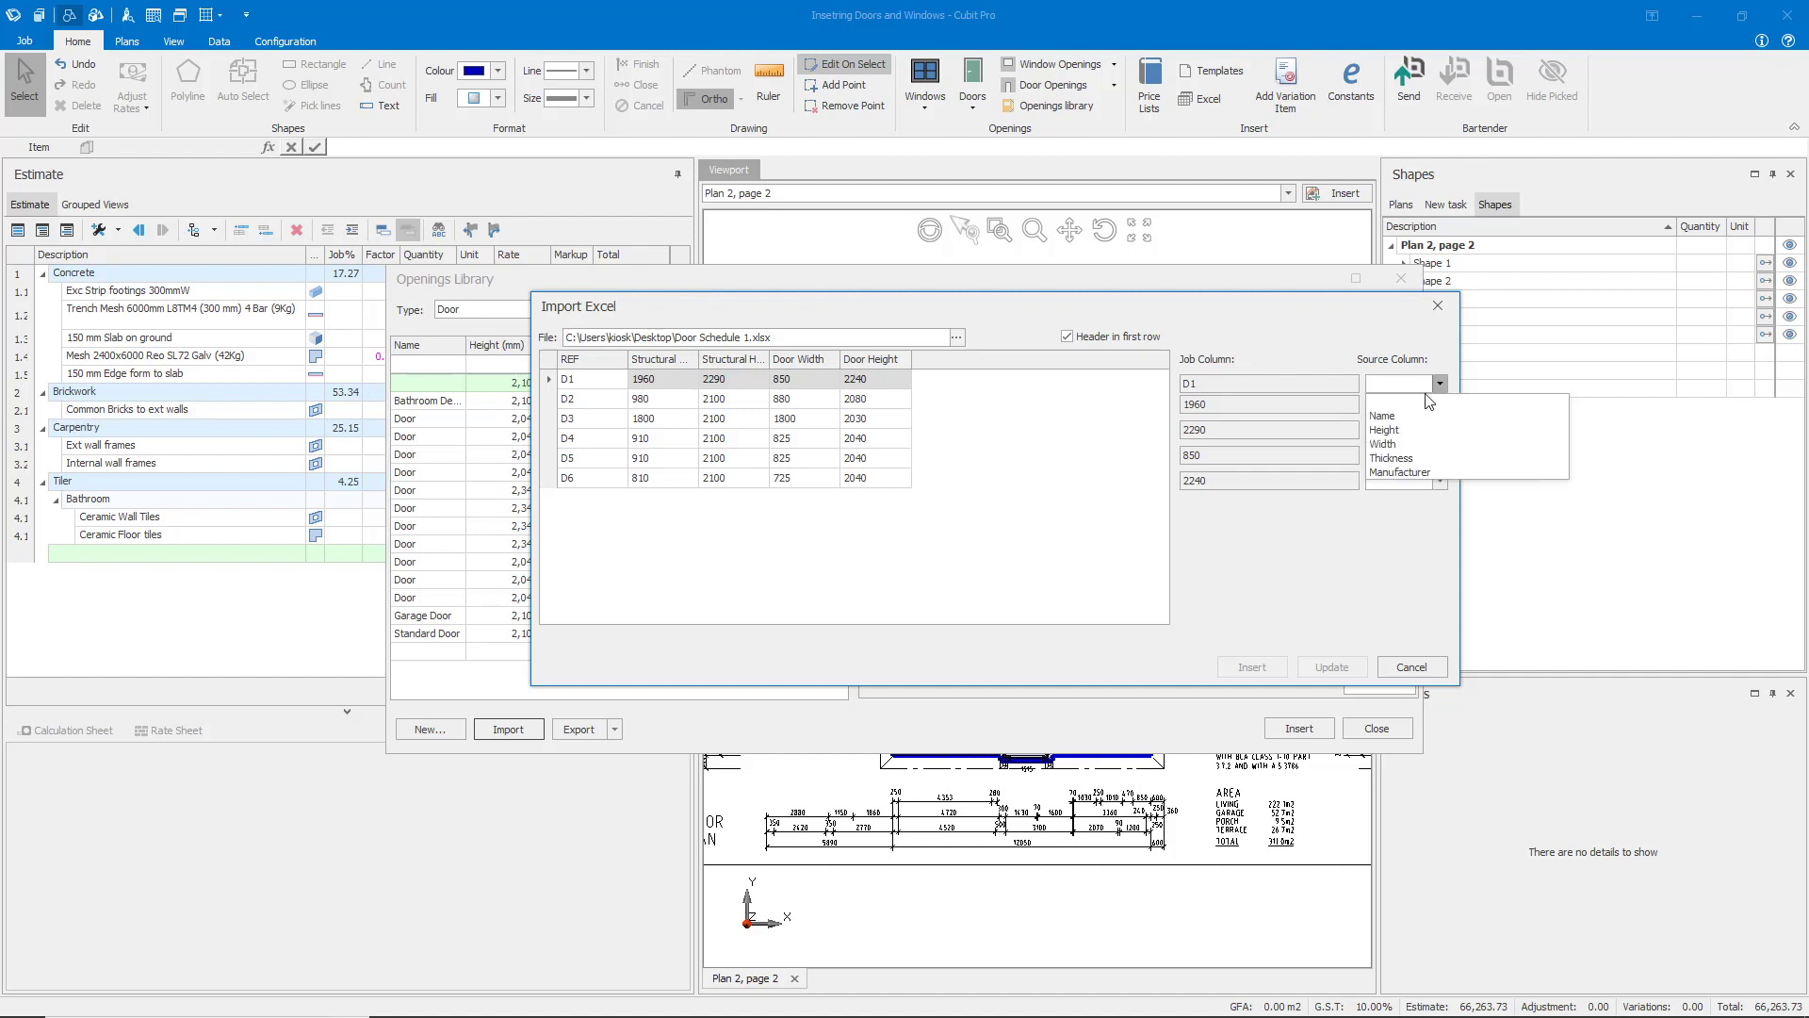
{"action": "left_click", "coordinate": [1383, 422]}
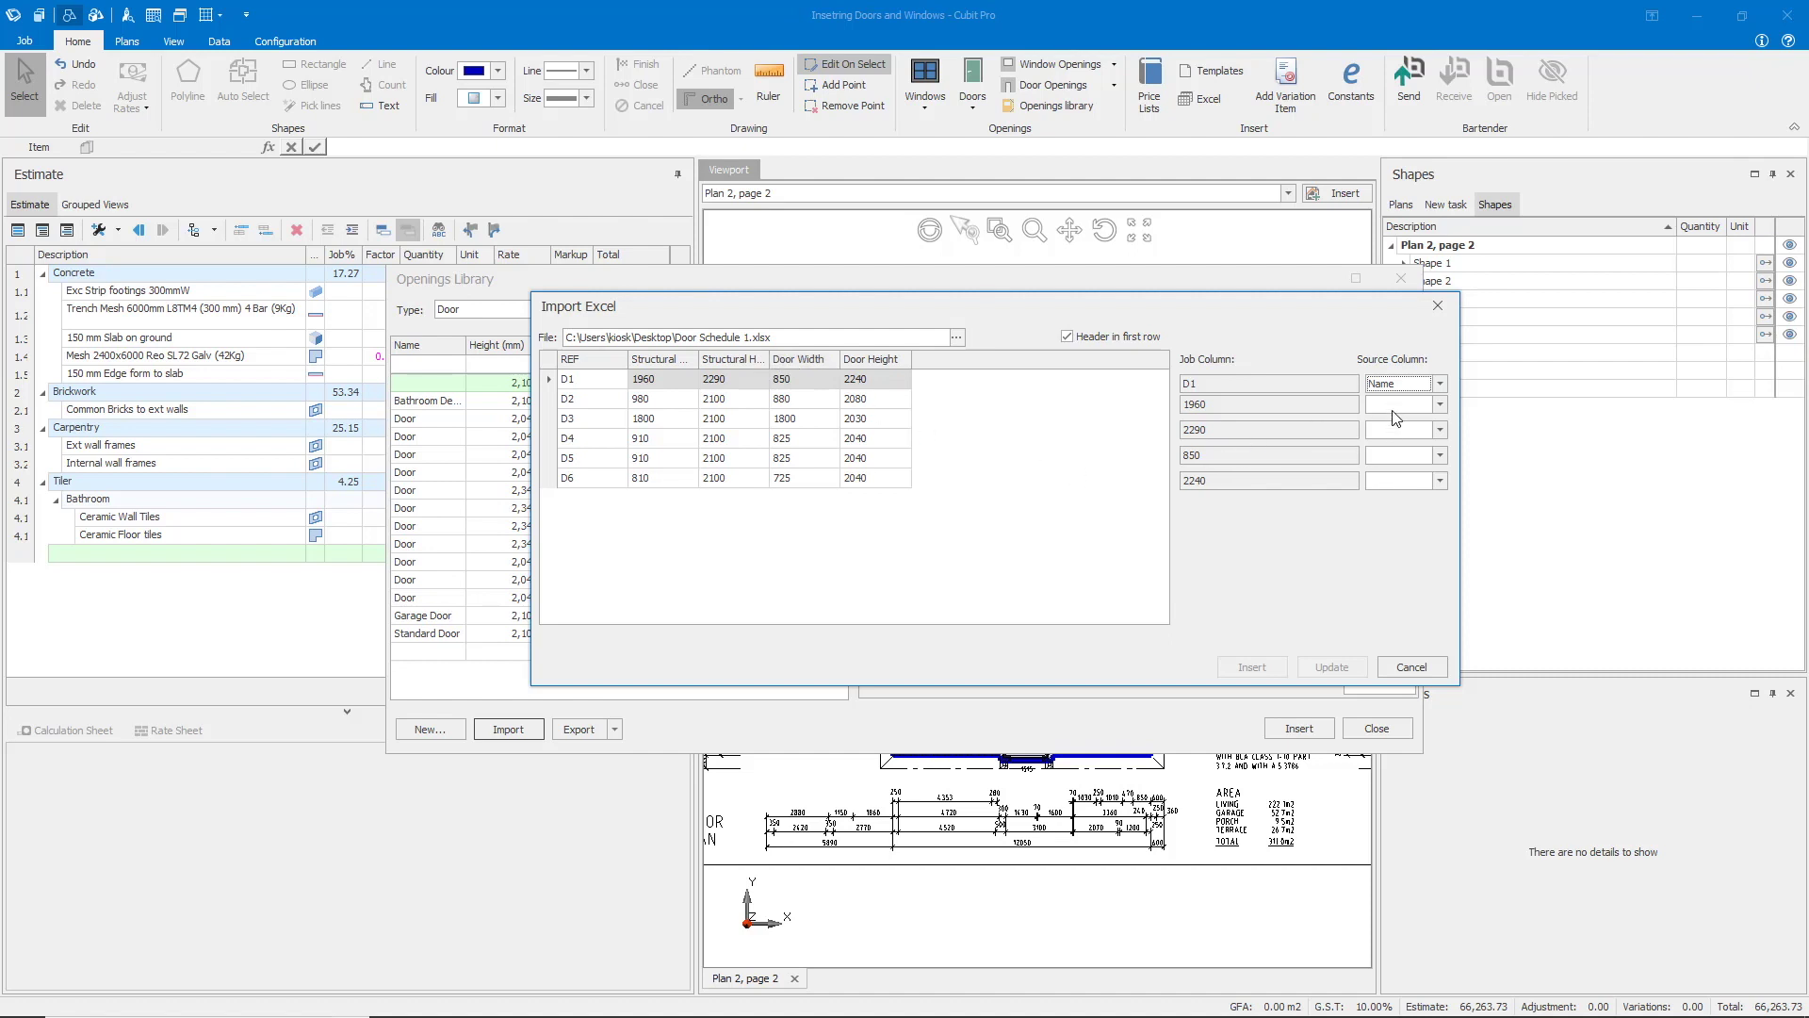
{"action": "left_click", "coordinate": [1398, 456]}
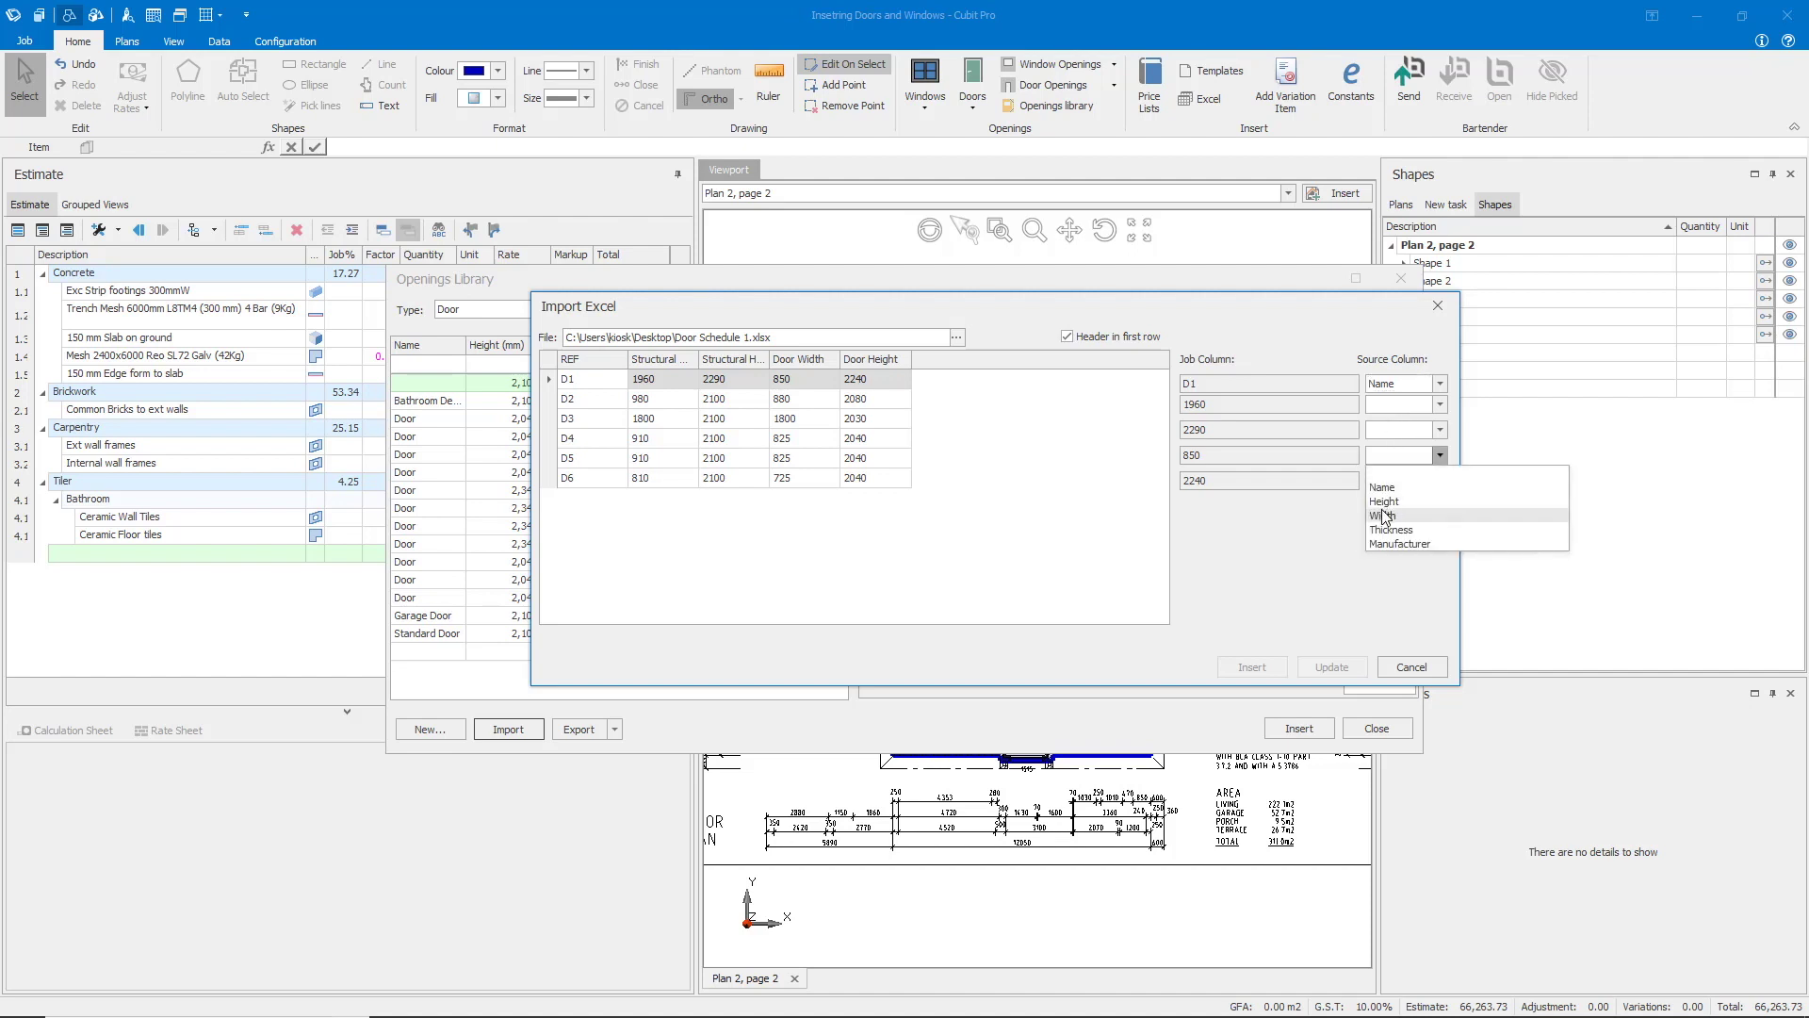
{"action": "left_click", "coordinate": [1384, 518]}
{"action": "left_click", "coordinate": [1389, 483]}
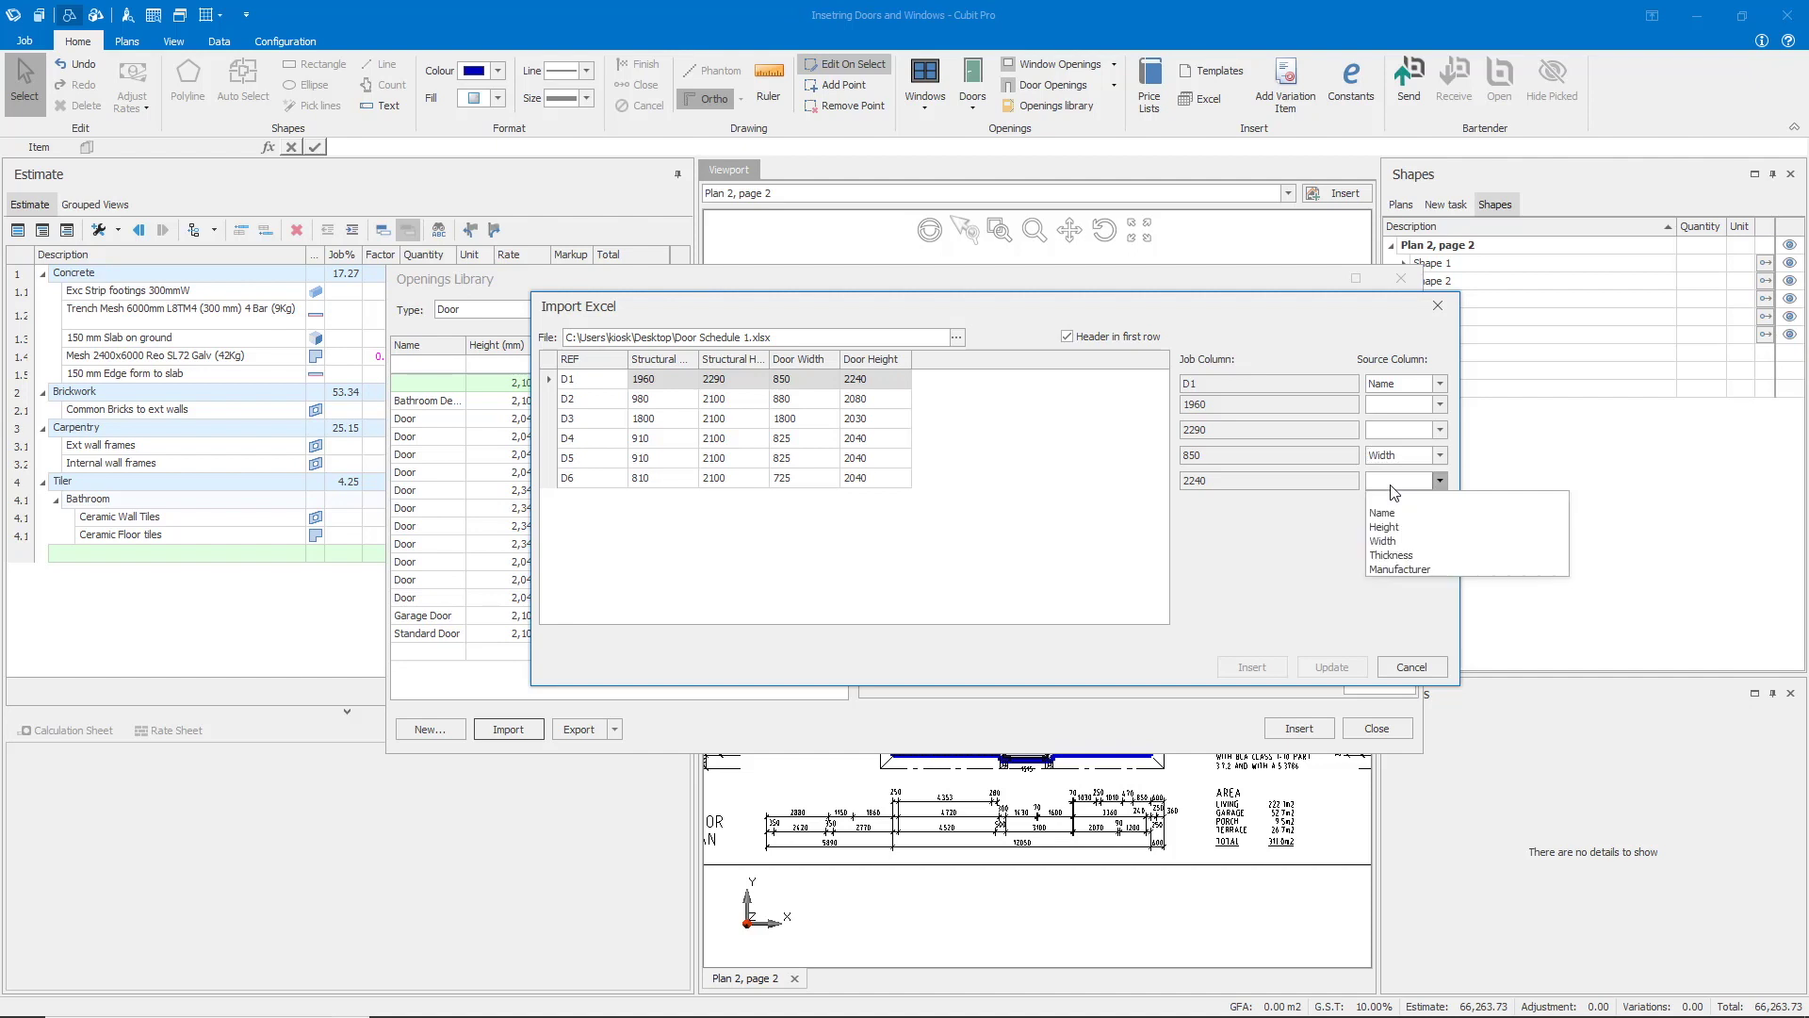
{"action": "left_click", "coordinate": [1385, 527]}
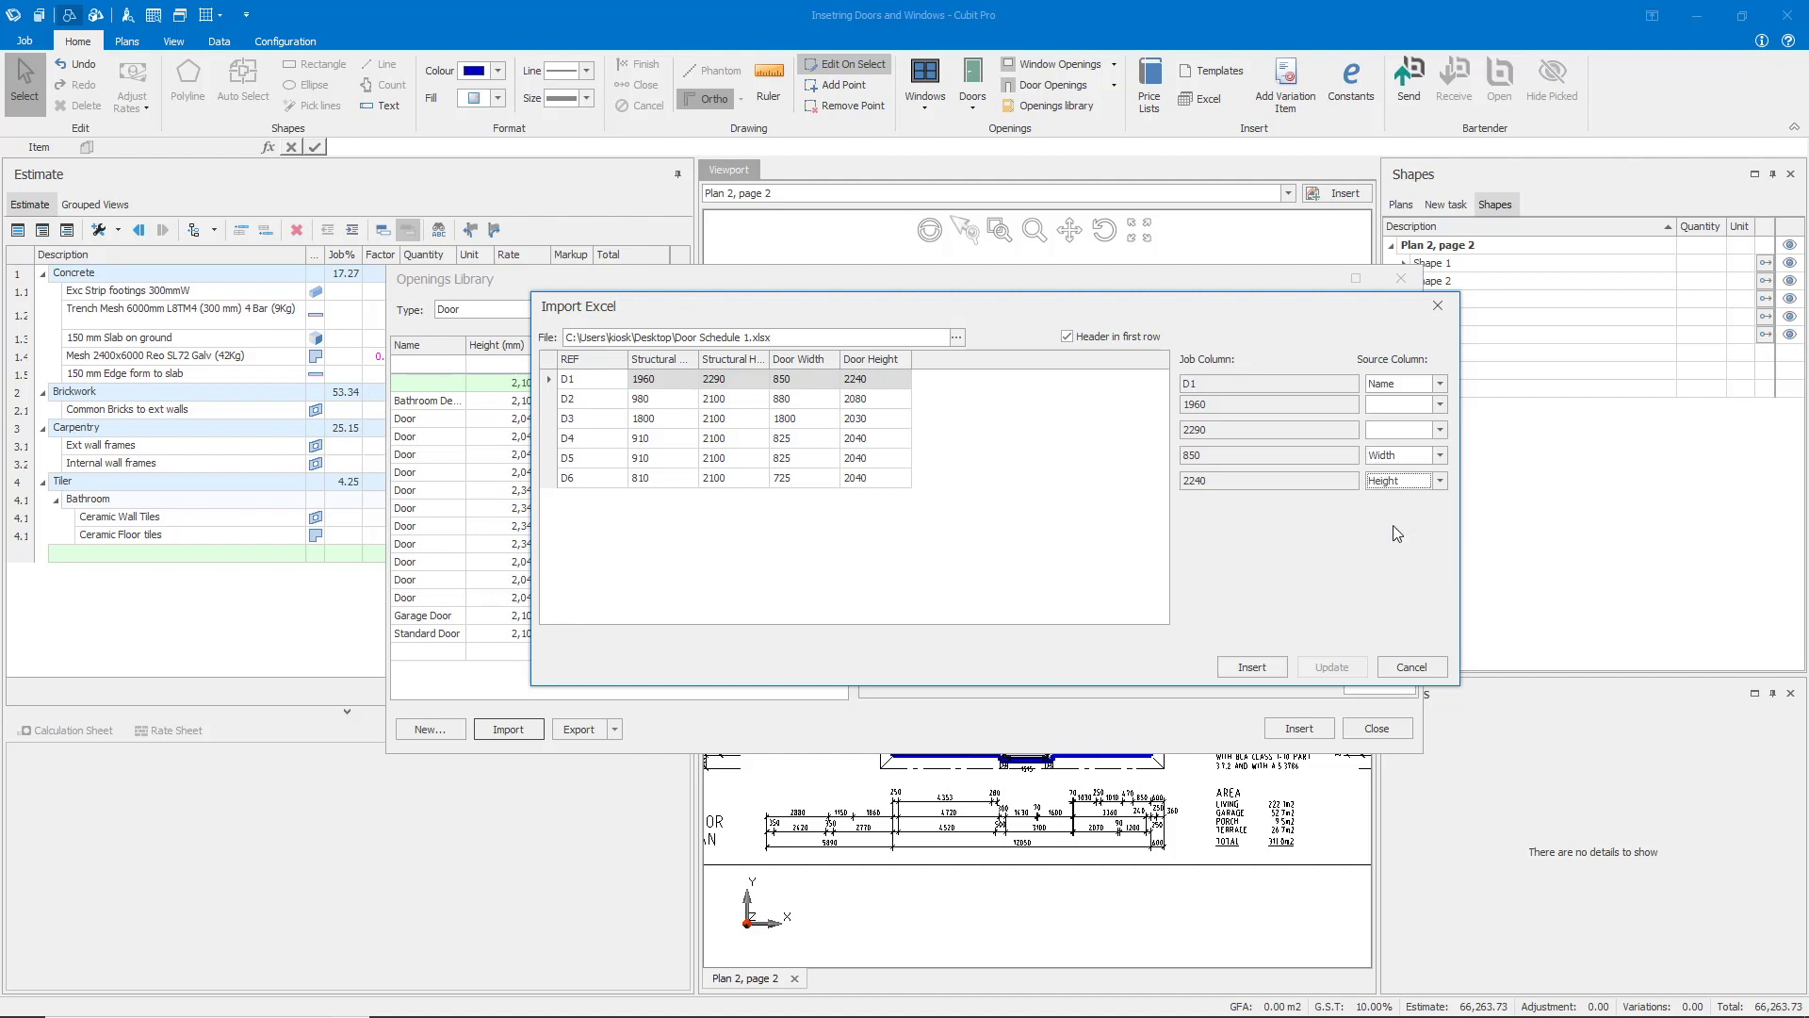
{"action": "left_click", "coordinate": [1253, 667]}
Set the thickness of doors D1–D6 to 35 mm.
{"action": "scroll", "coordinate": [608, 459], "scroll_direction": "down", "scroll_amount": 2}
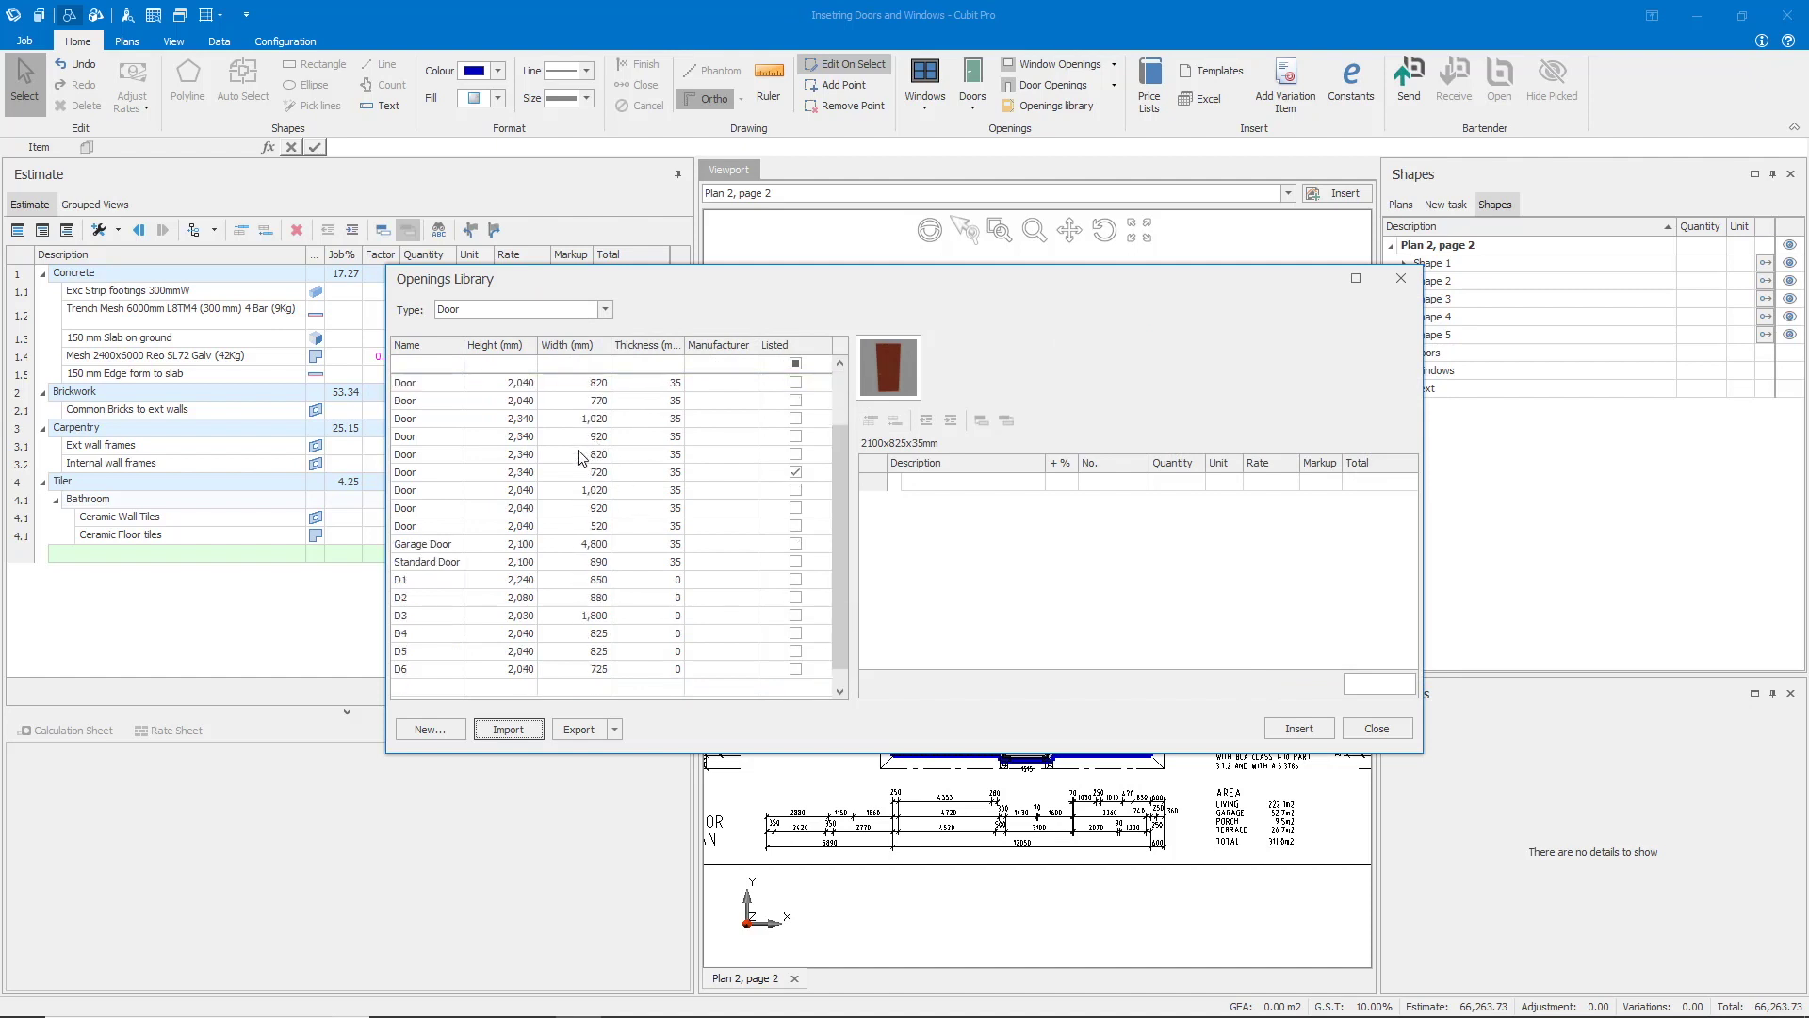
{"action": "left_click", "coordinate": [431, 585]}
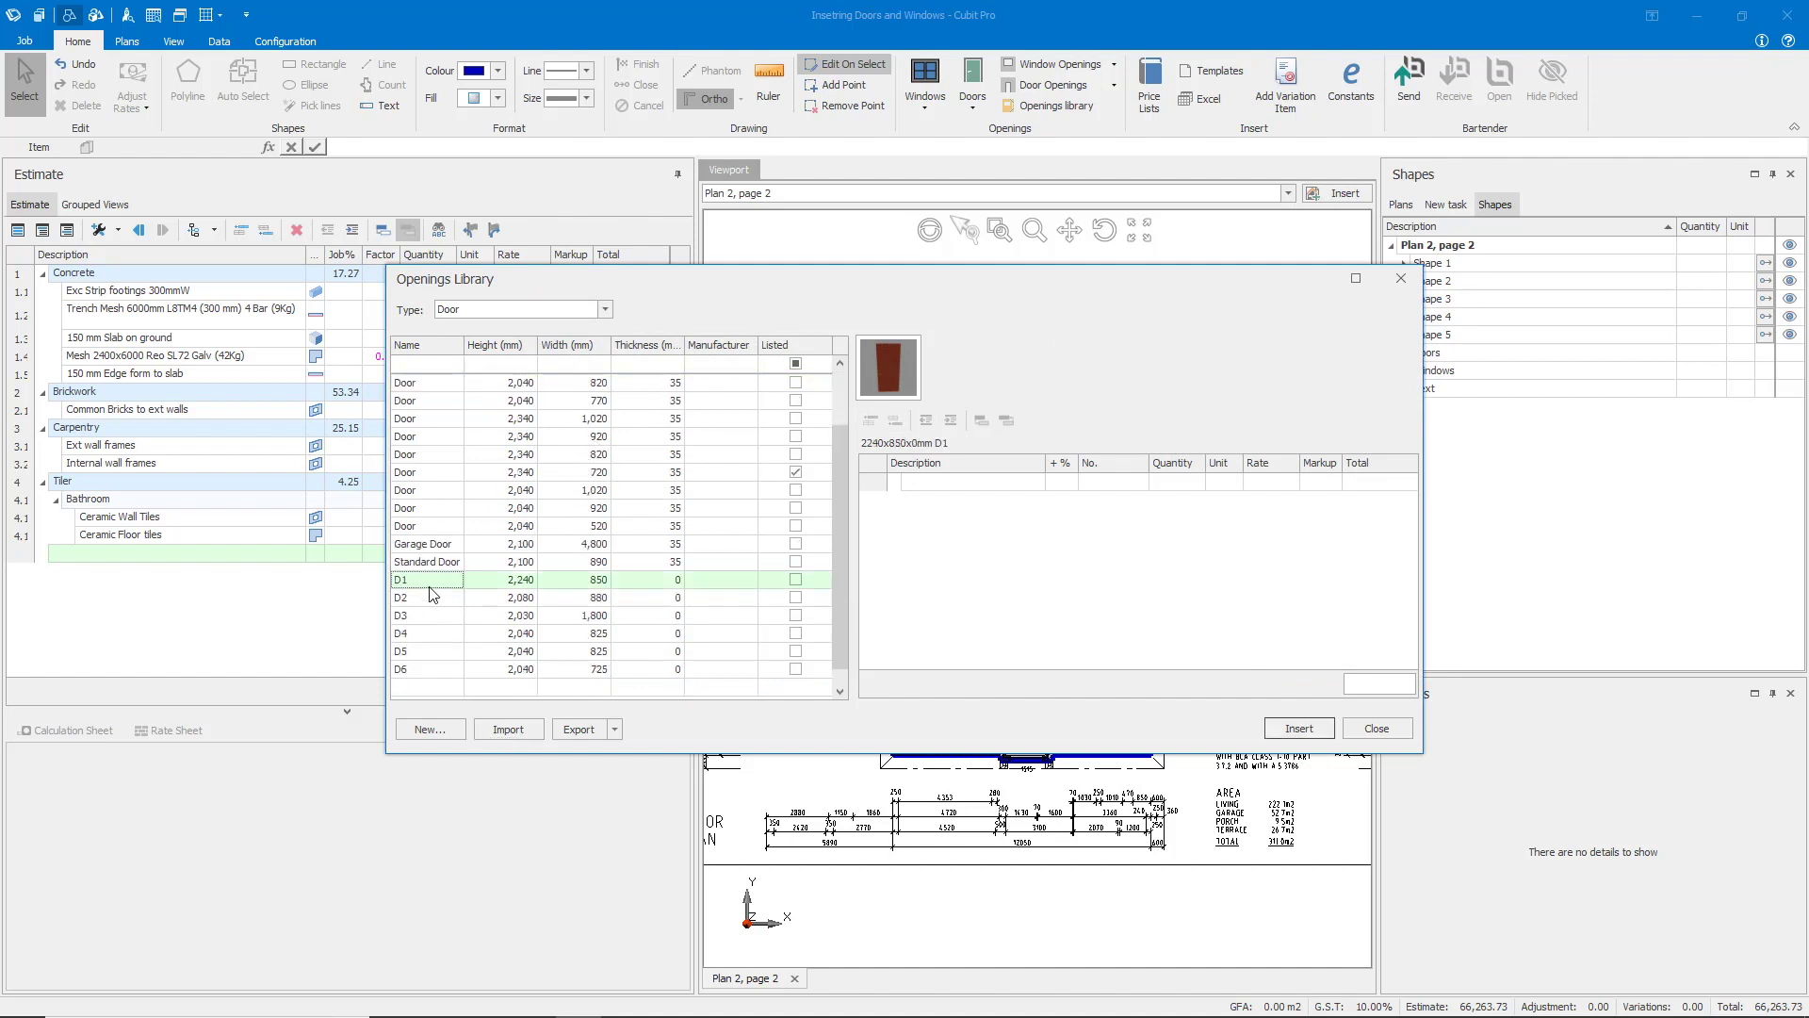
{"action": "left_click", "coordinate": [424, 671], "text": "shift"}
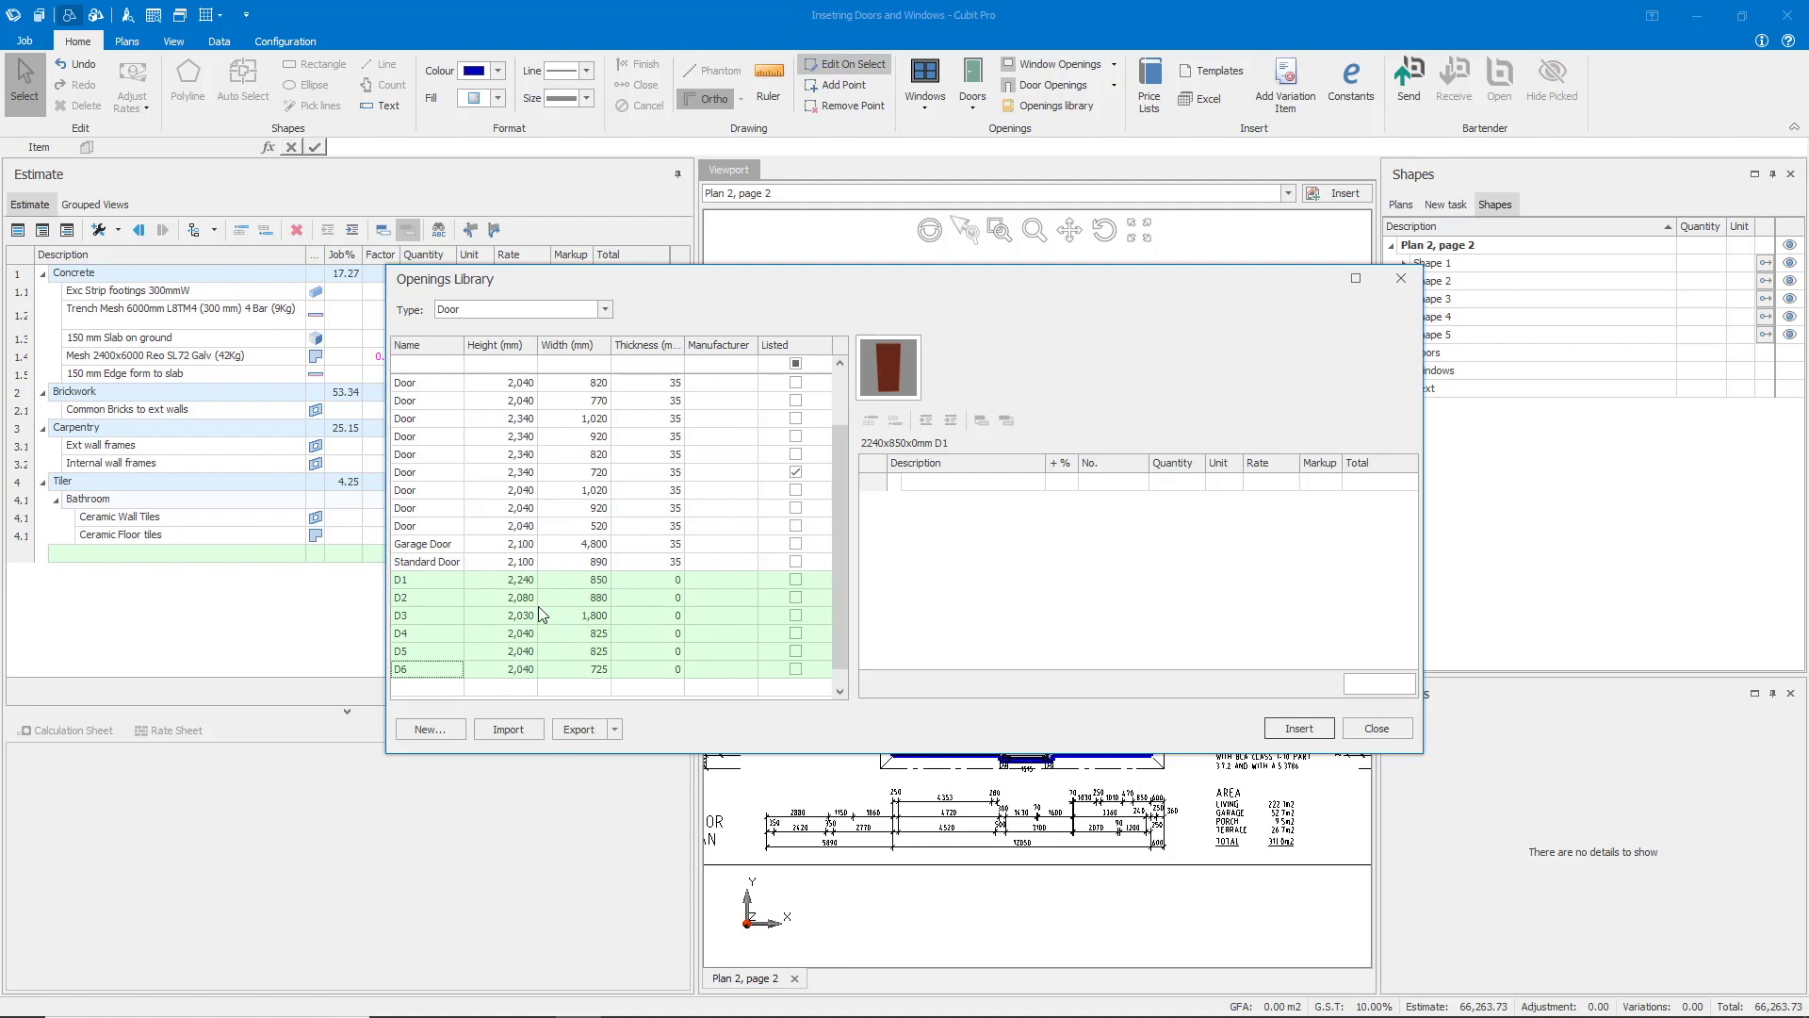
{"action": "left_click", "coordinate": [664, 584]}
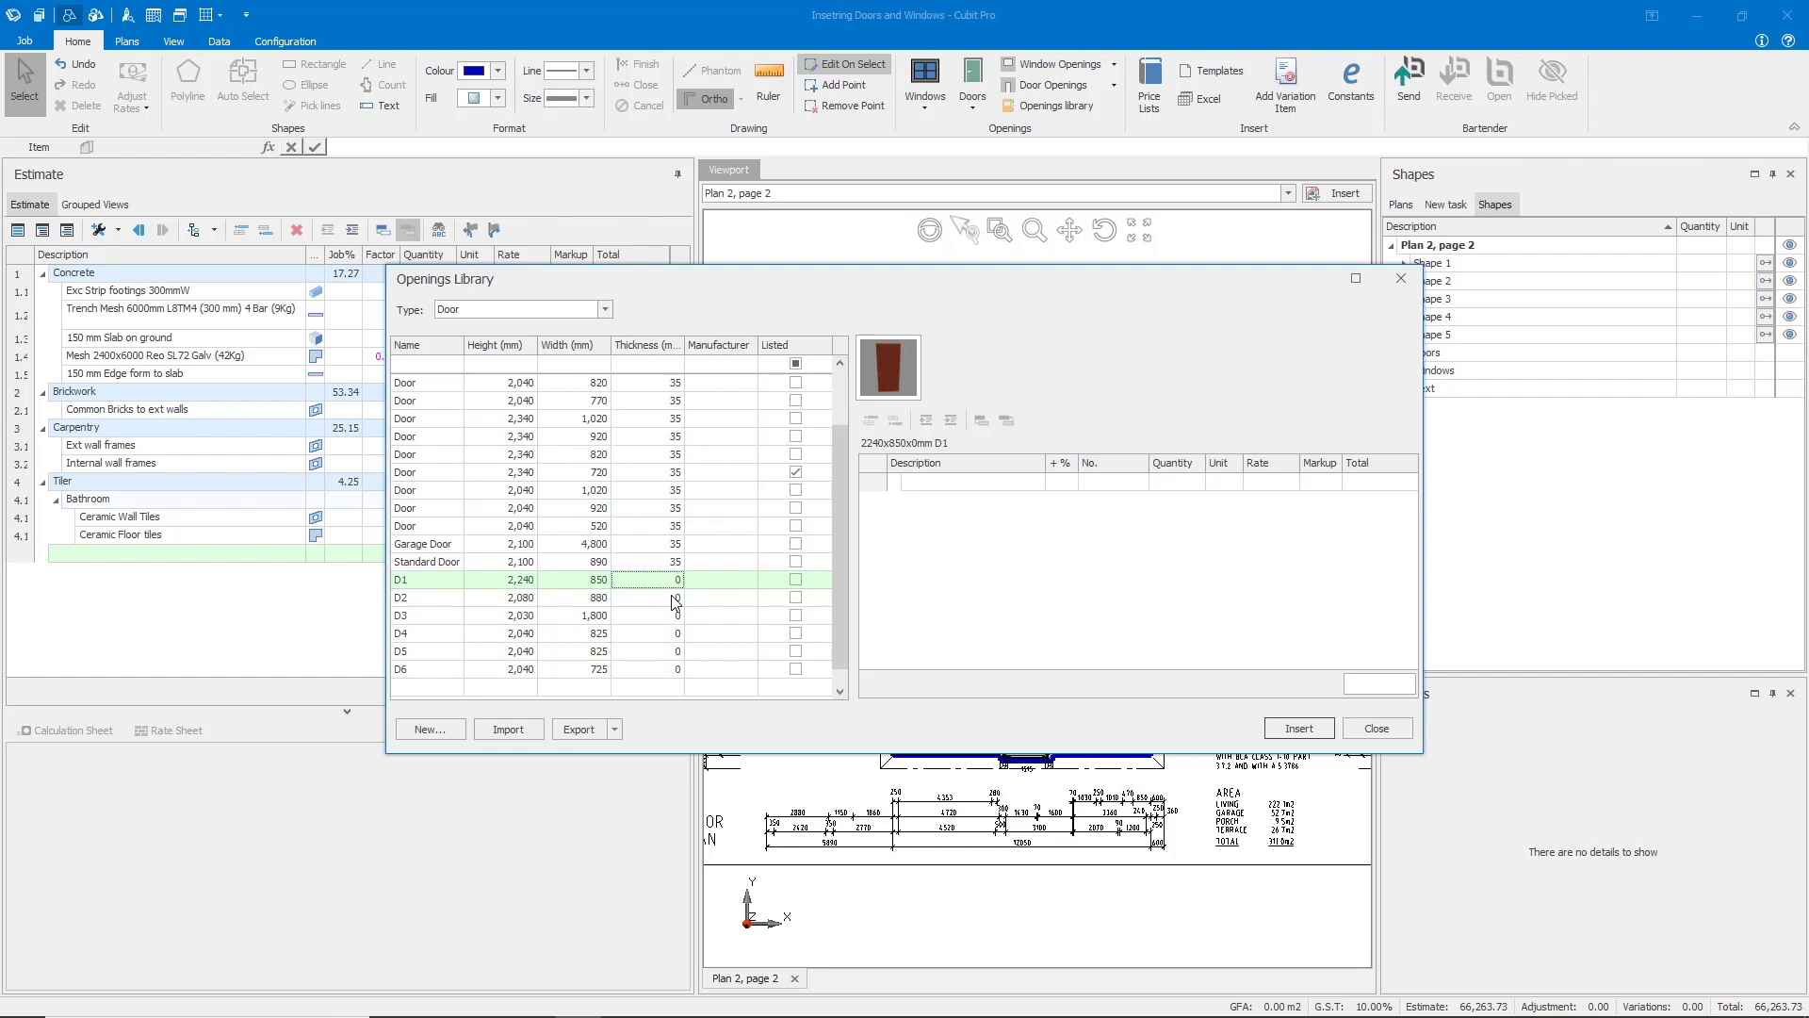
{"action": "type", "text": "35"}
{"action": "left_click", "coordinate": [664, 601]}
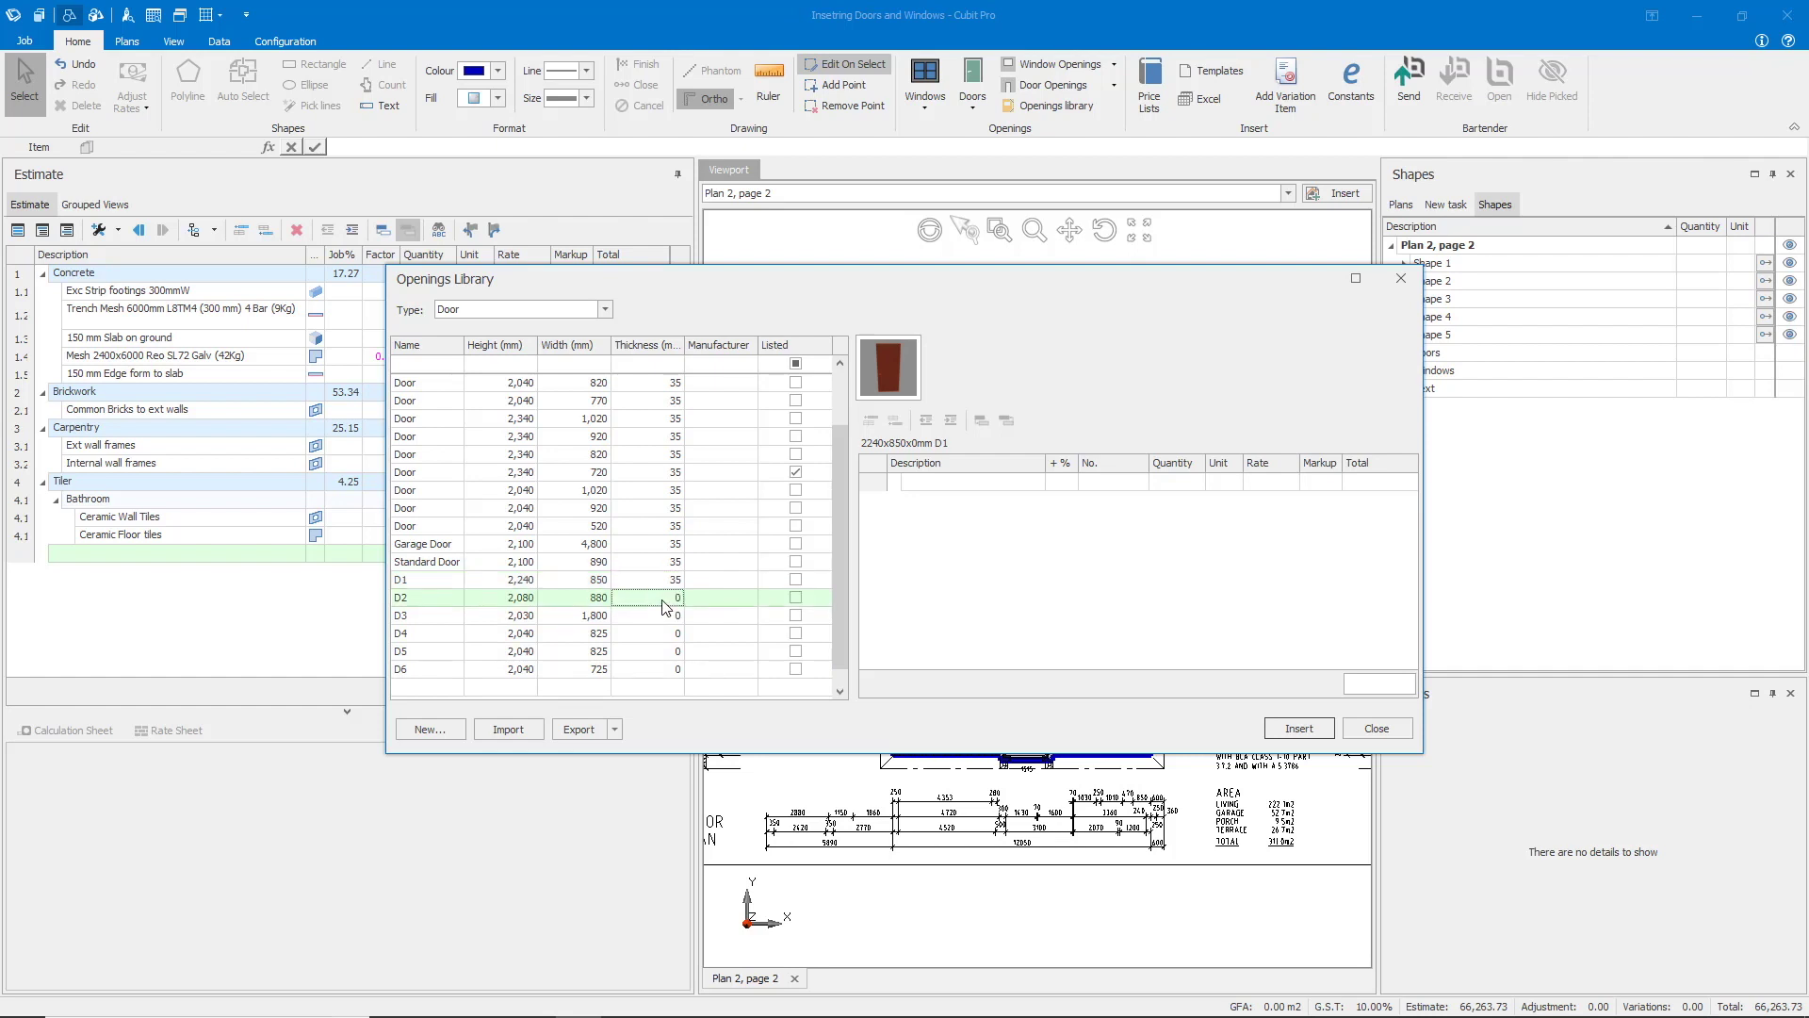
{"action": "type", "text": "35"}
{"action": "left_click", "coordinate": [675, 617]}
{"action": "type", "text": "35"}
{"action": "left_click", "coordinate": [673, 635]}
{"action": "type", "text": "35"}
{"action": "left_click", "coordinate": [670, 652]}
{"action": "type", "text": "35"}
{"action": "left_click", "coordinate": [664, 671]}
{"action": "type", "text": "35"}
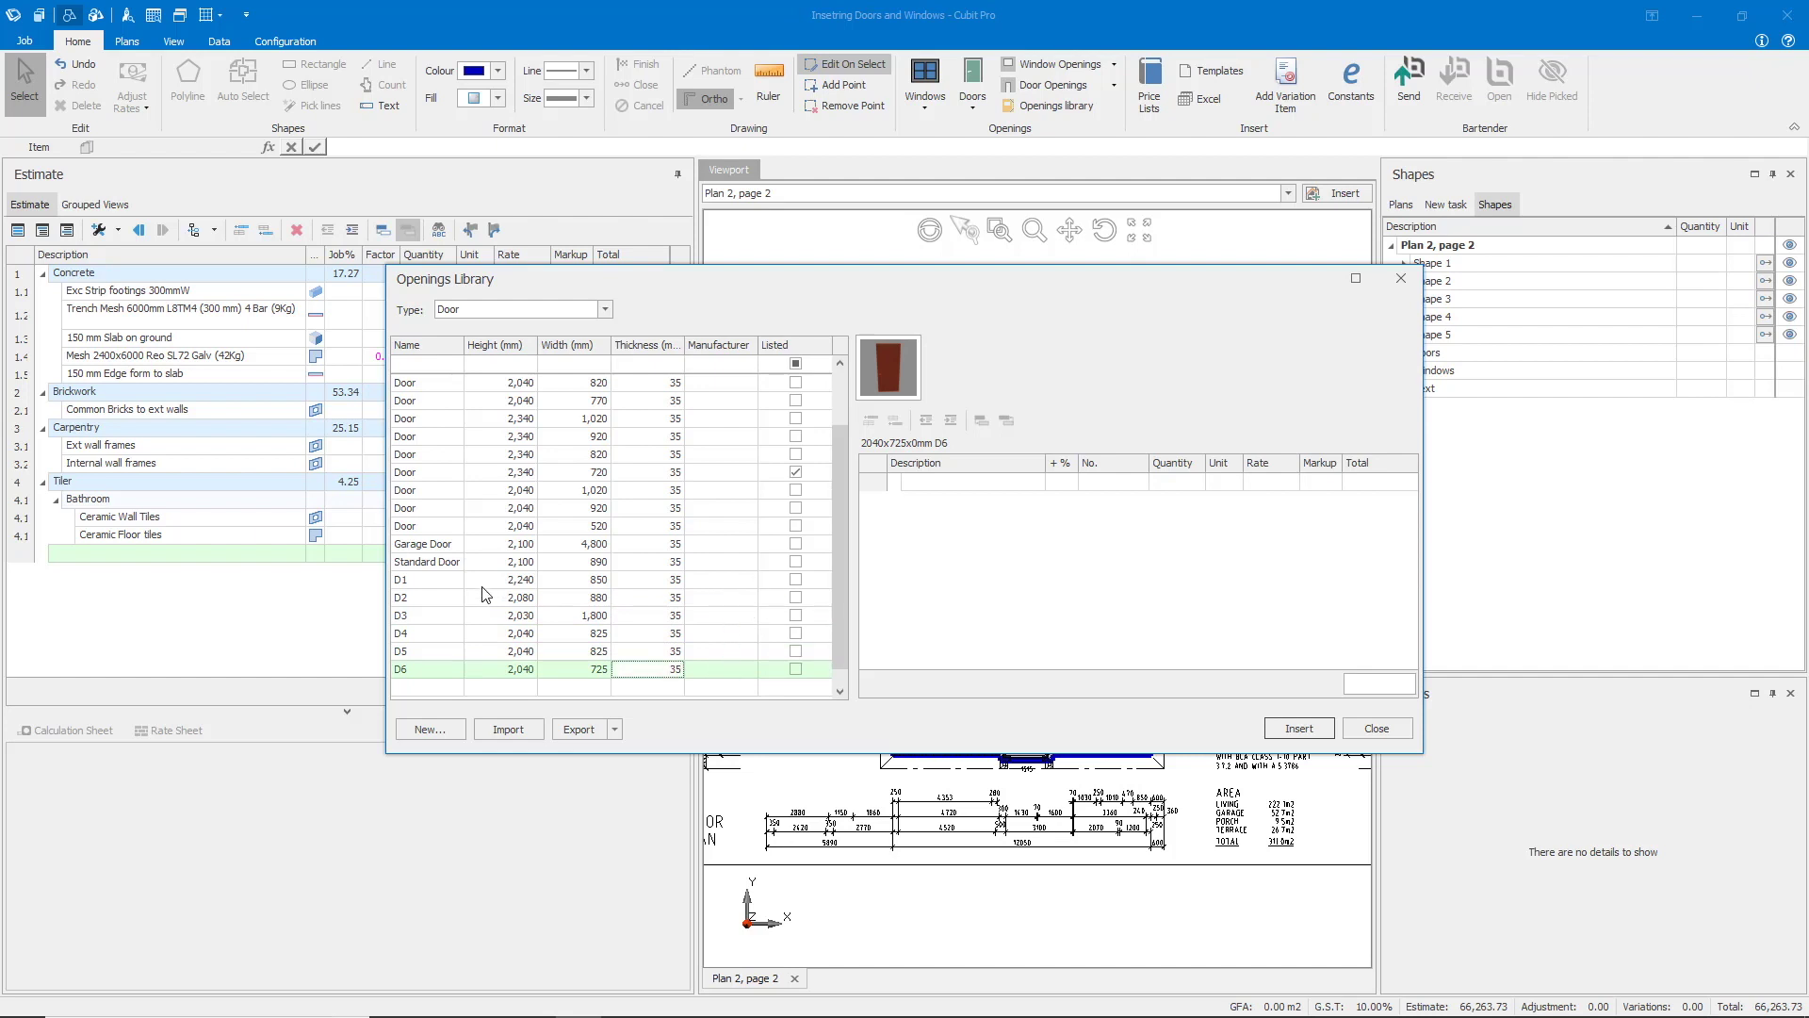
{"action": "left_click", "coordinate": [445, 581]}
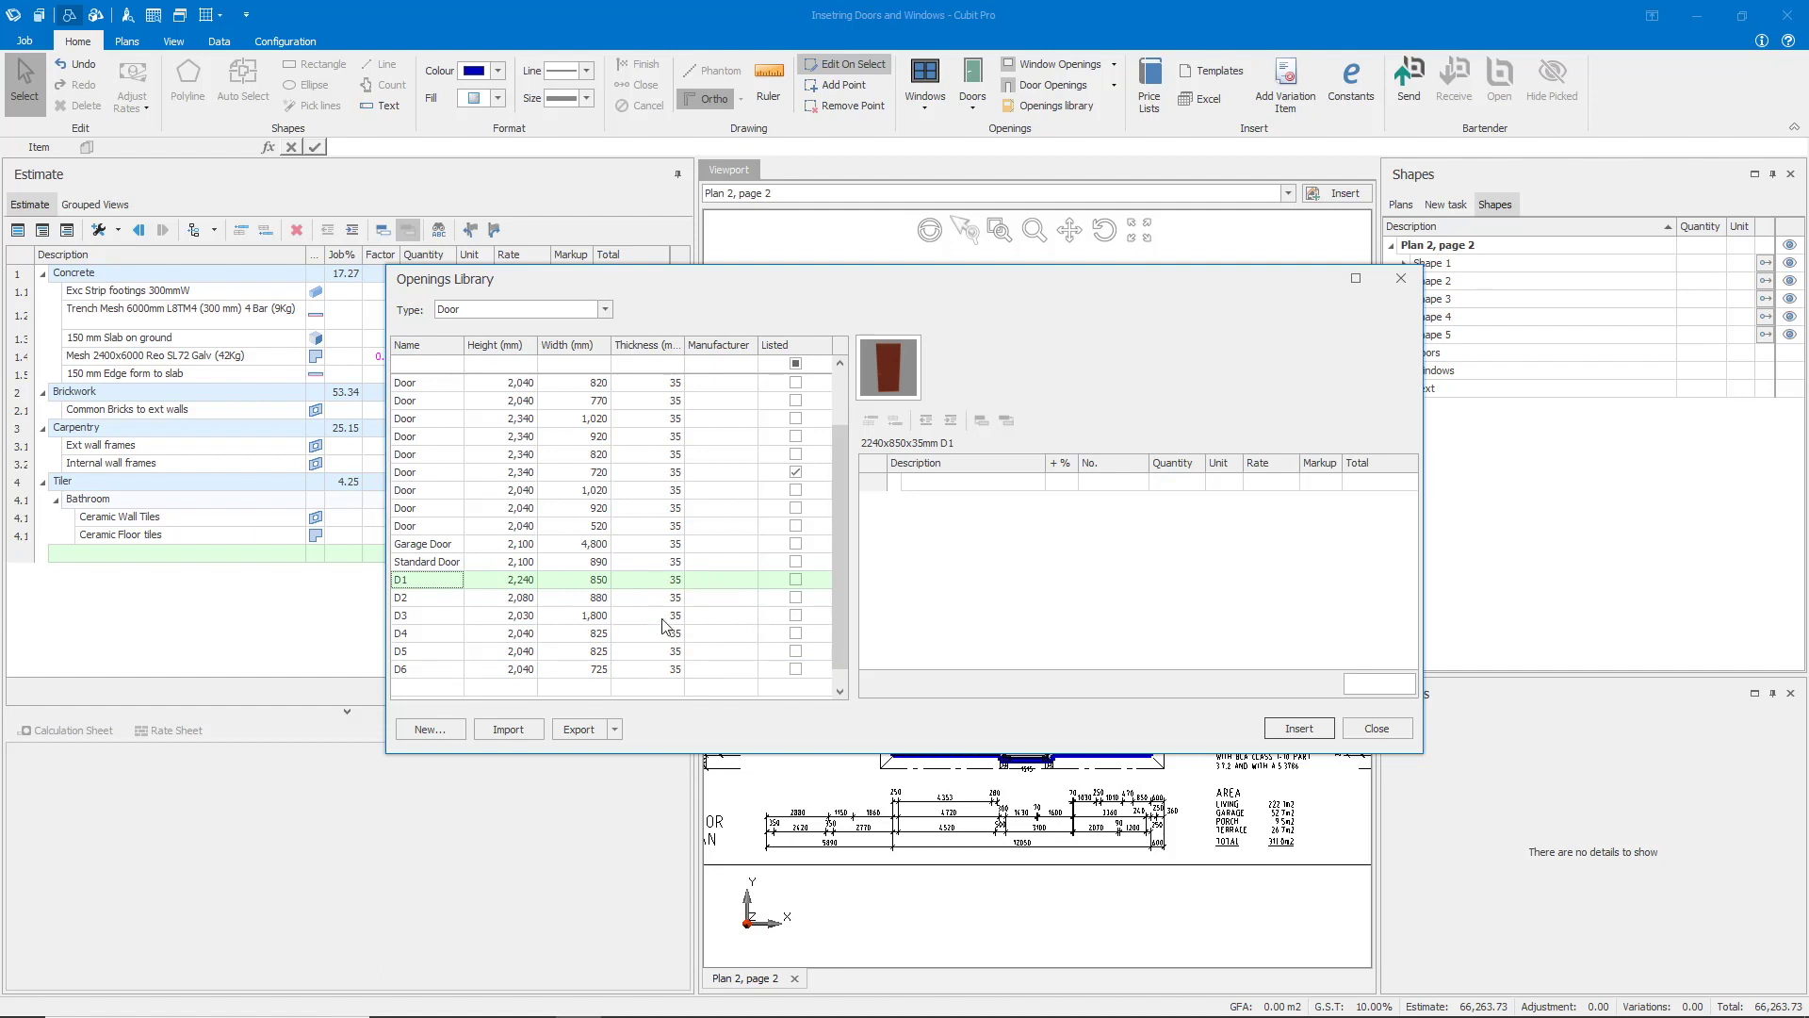
Tick Listed for doors D1–D6 and close the Openings Library.
{"action": "left_click", "coordinate": [796, 581]}
{"action": "left_click", "coordinate": [795, 598]}
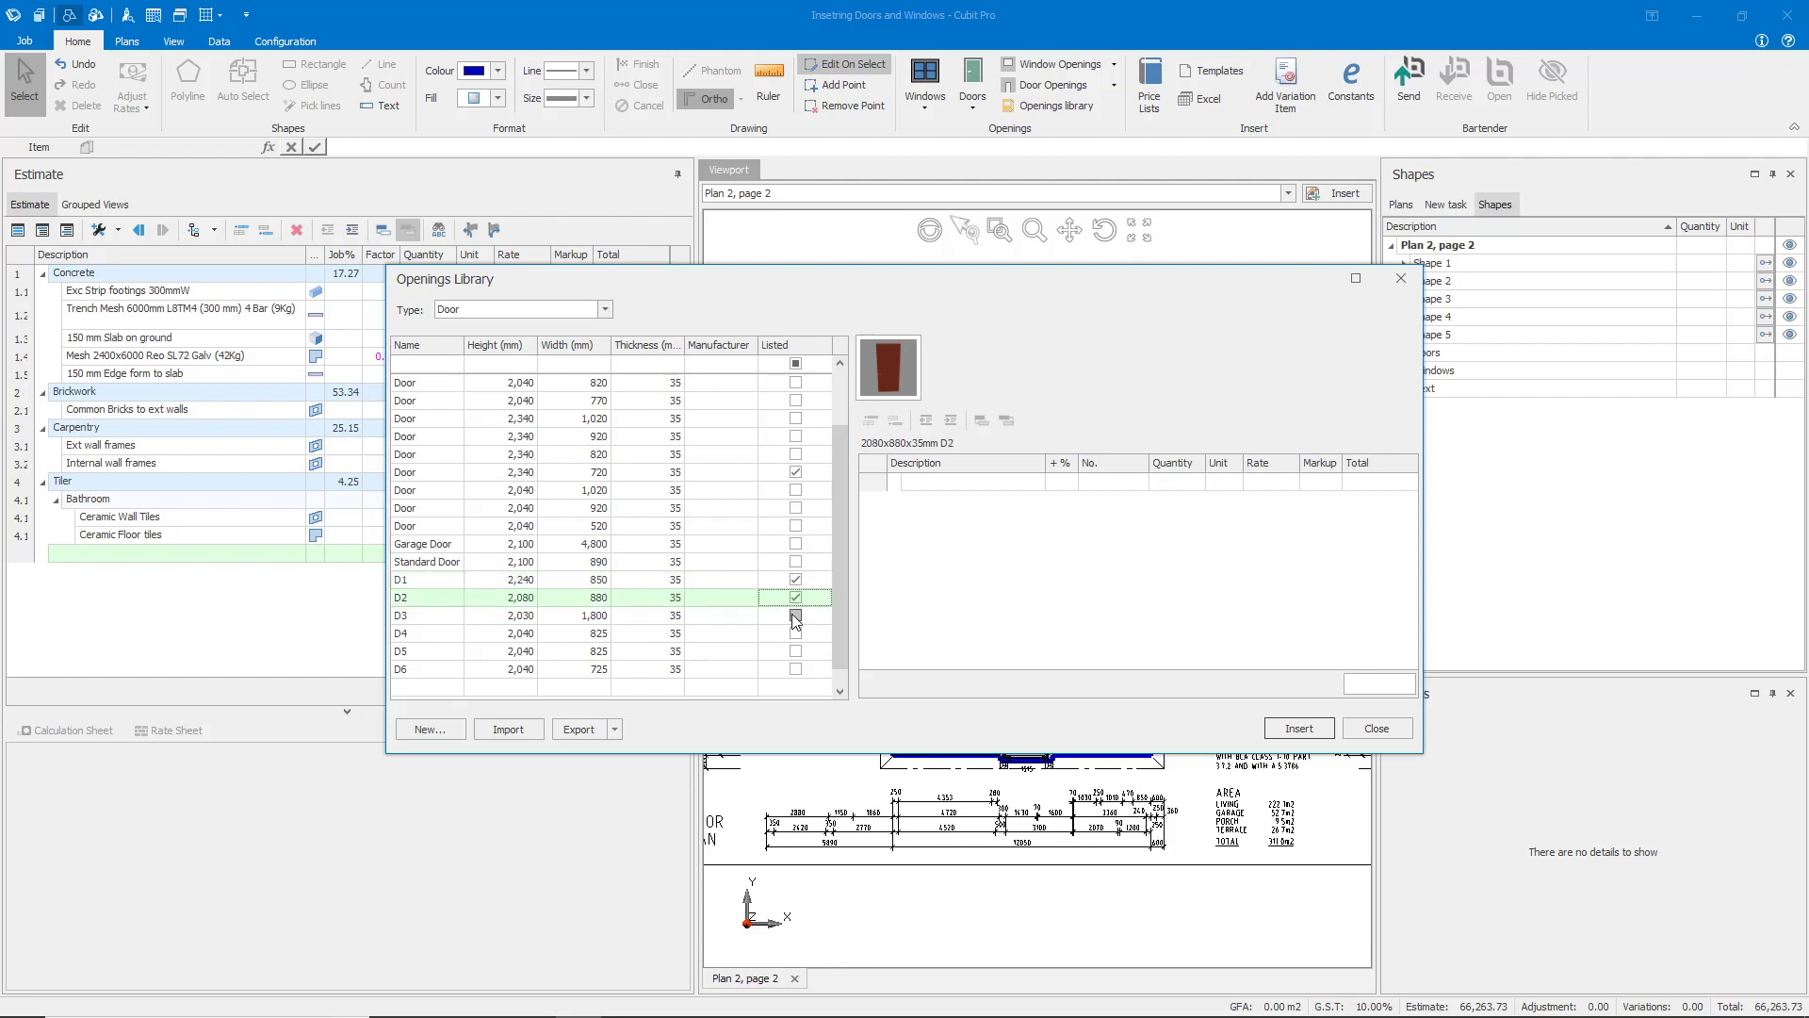
{"action": "left_click", "coordinate": [796, 616]}
{"action": "left_click", "coordinate": [795, 633]}
{"action": "left_click", "coordinate": [795, 651]}
{"action": "left_click", "coordinate": [796, 669]}
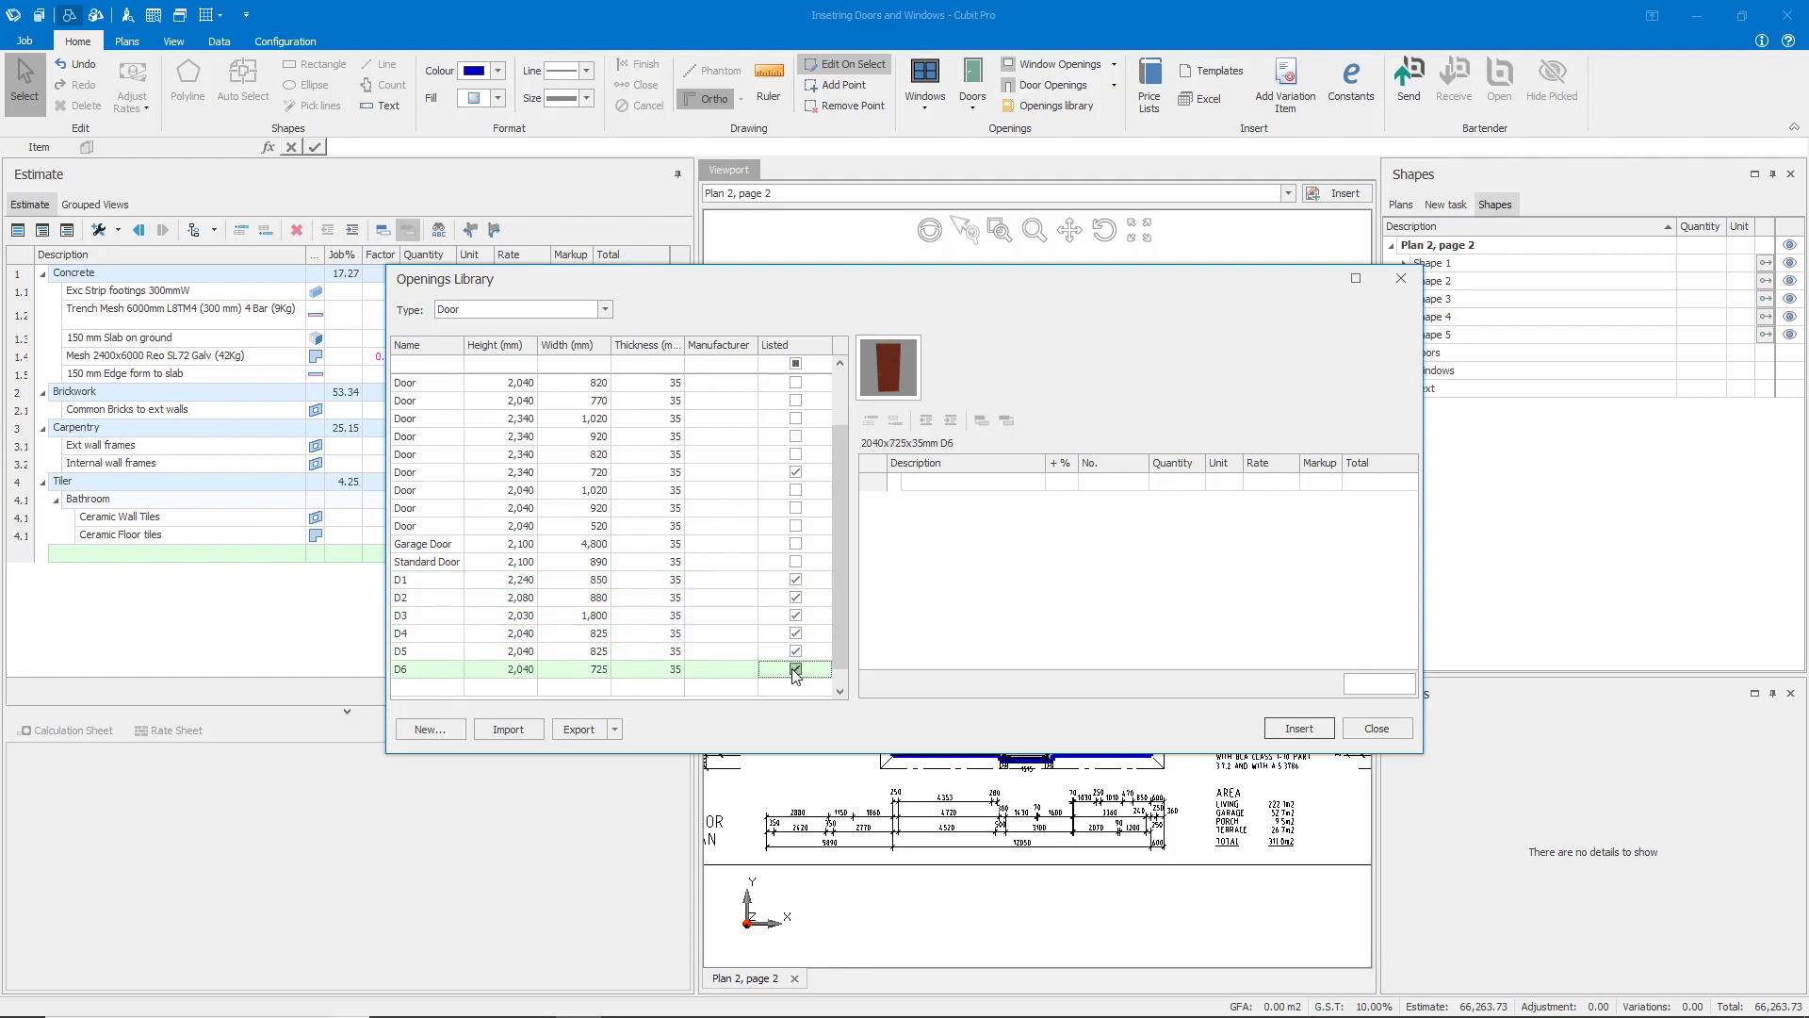
{"action": "left_click", "coordinate": [1353, 731]}
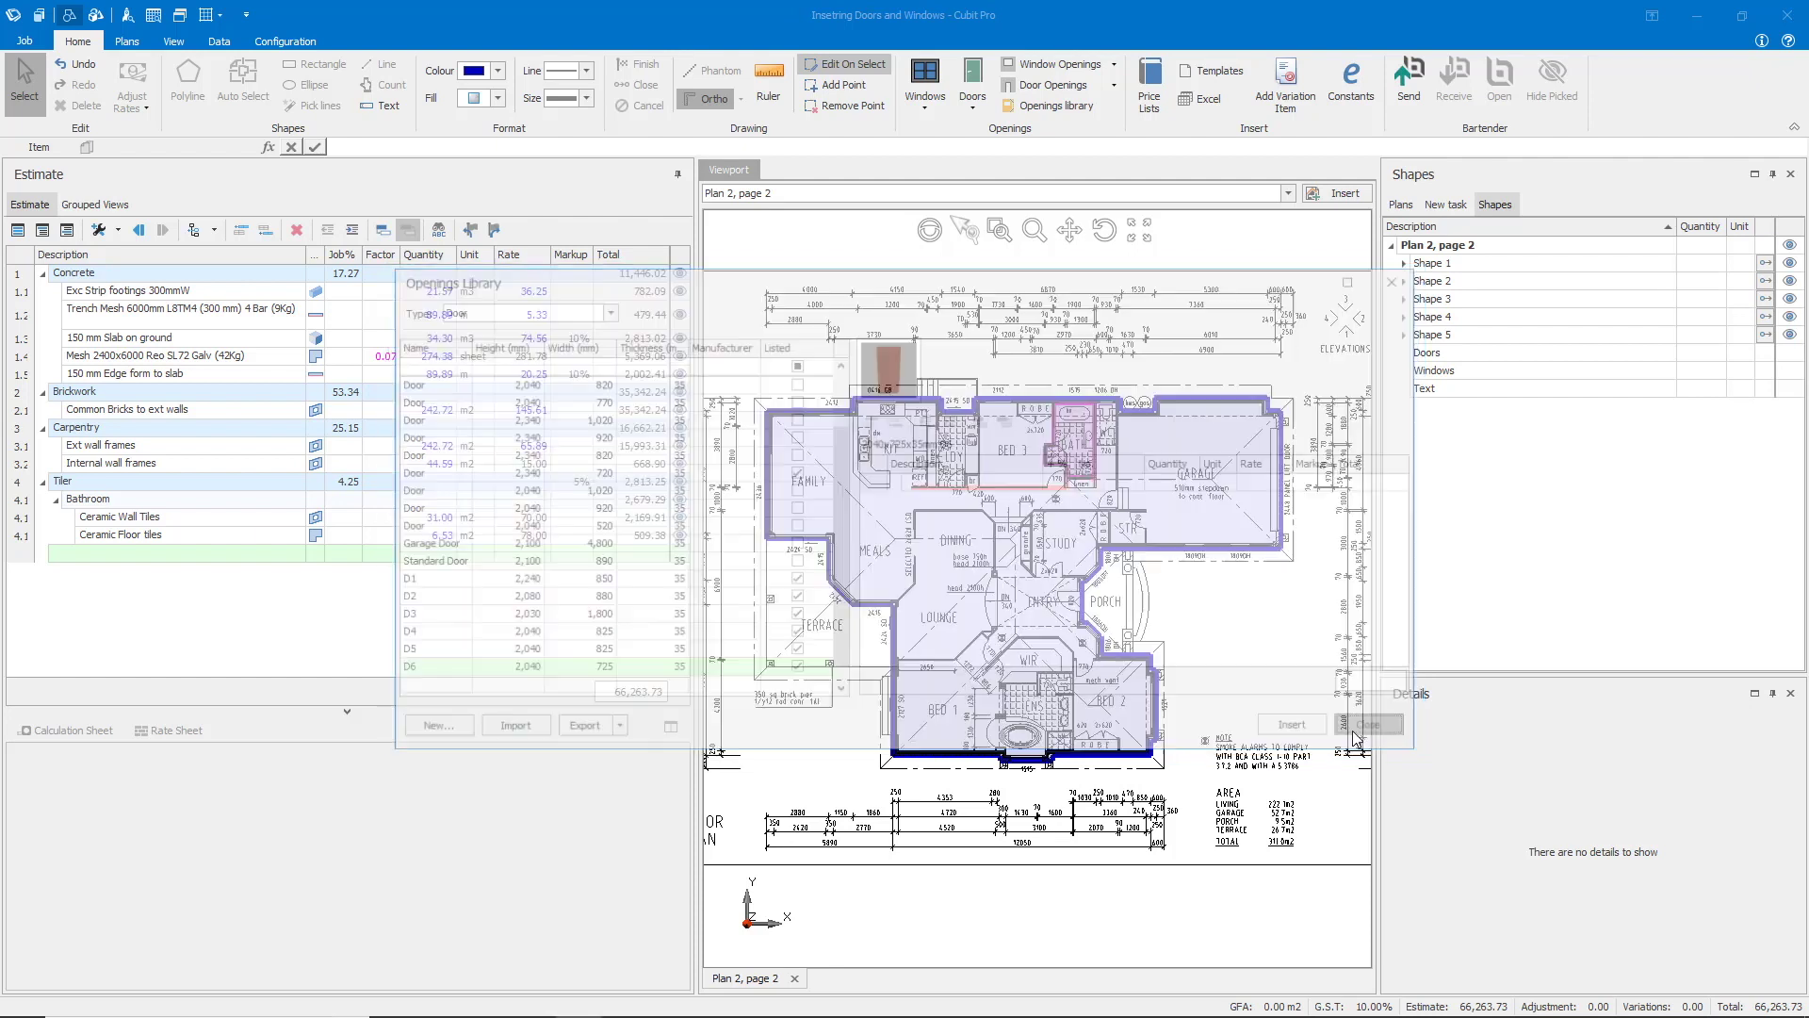
{"action": "left_click", "coordinate": [975, 111]}
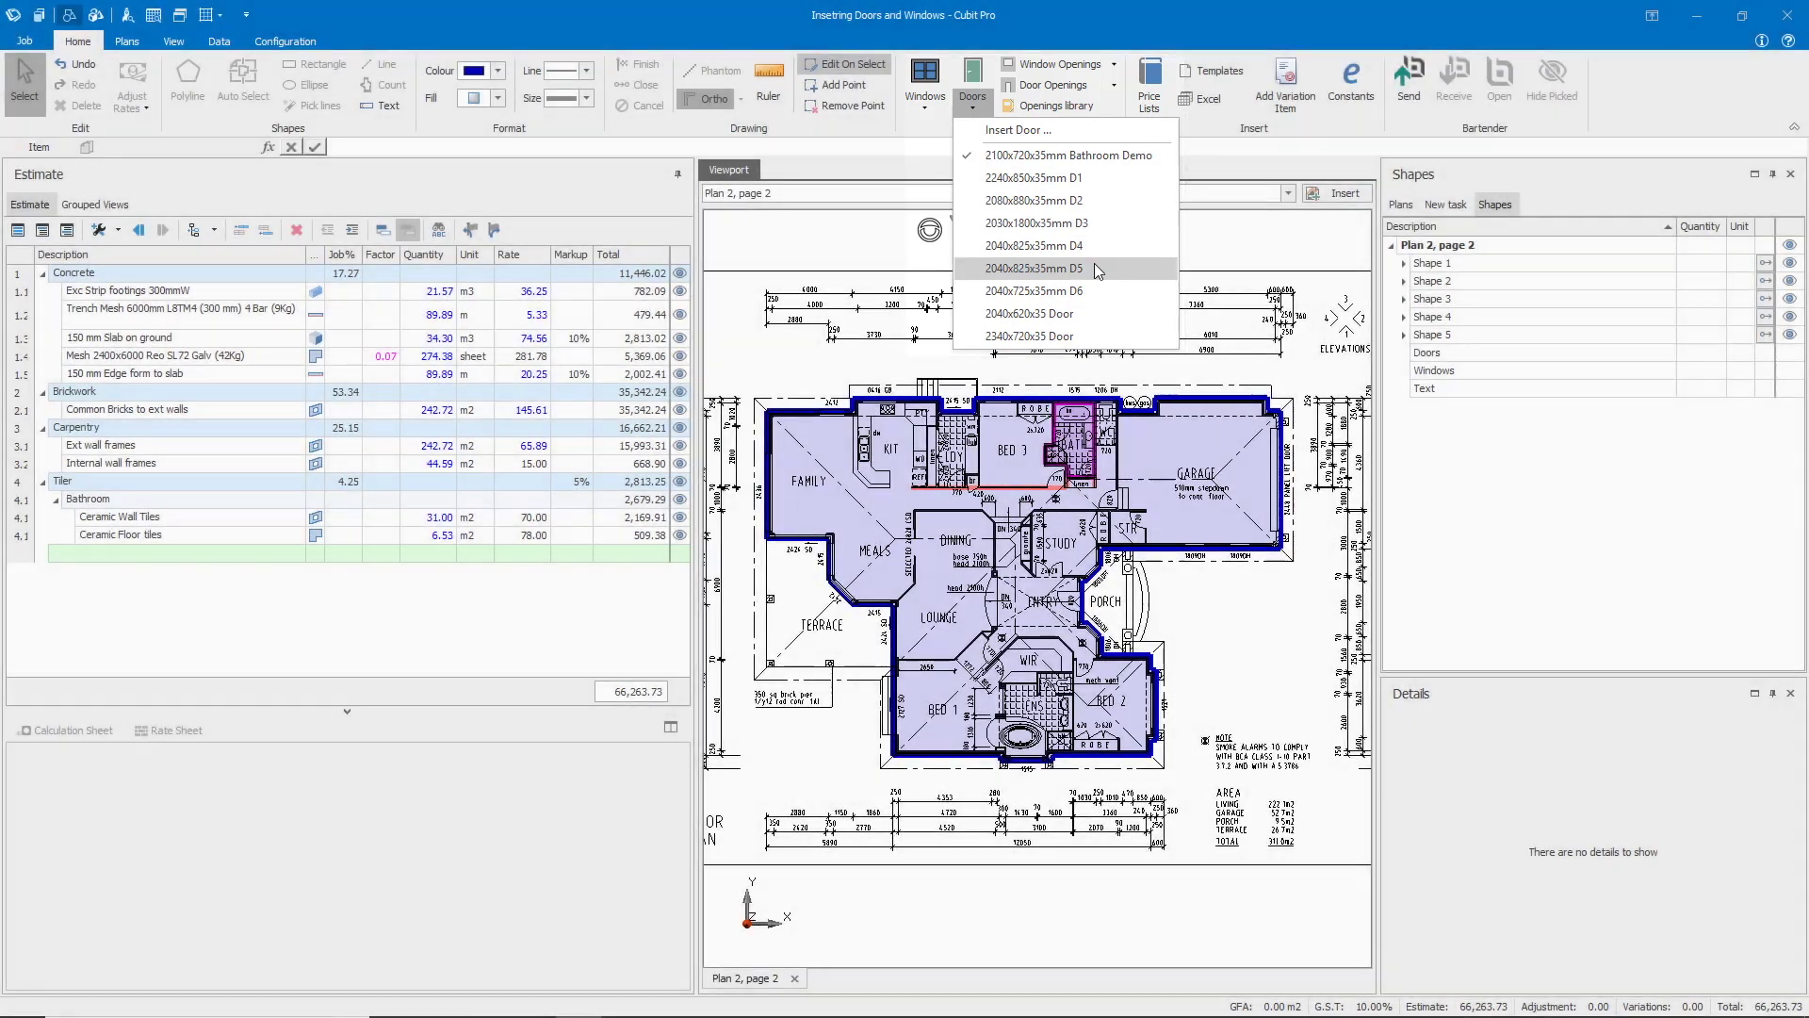
Dismiss the door types list, leaving the Plan 2 floor plan in view.
{"action": "left_click", "coordinate": [1093, 290]}
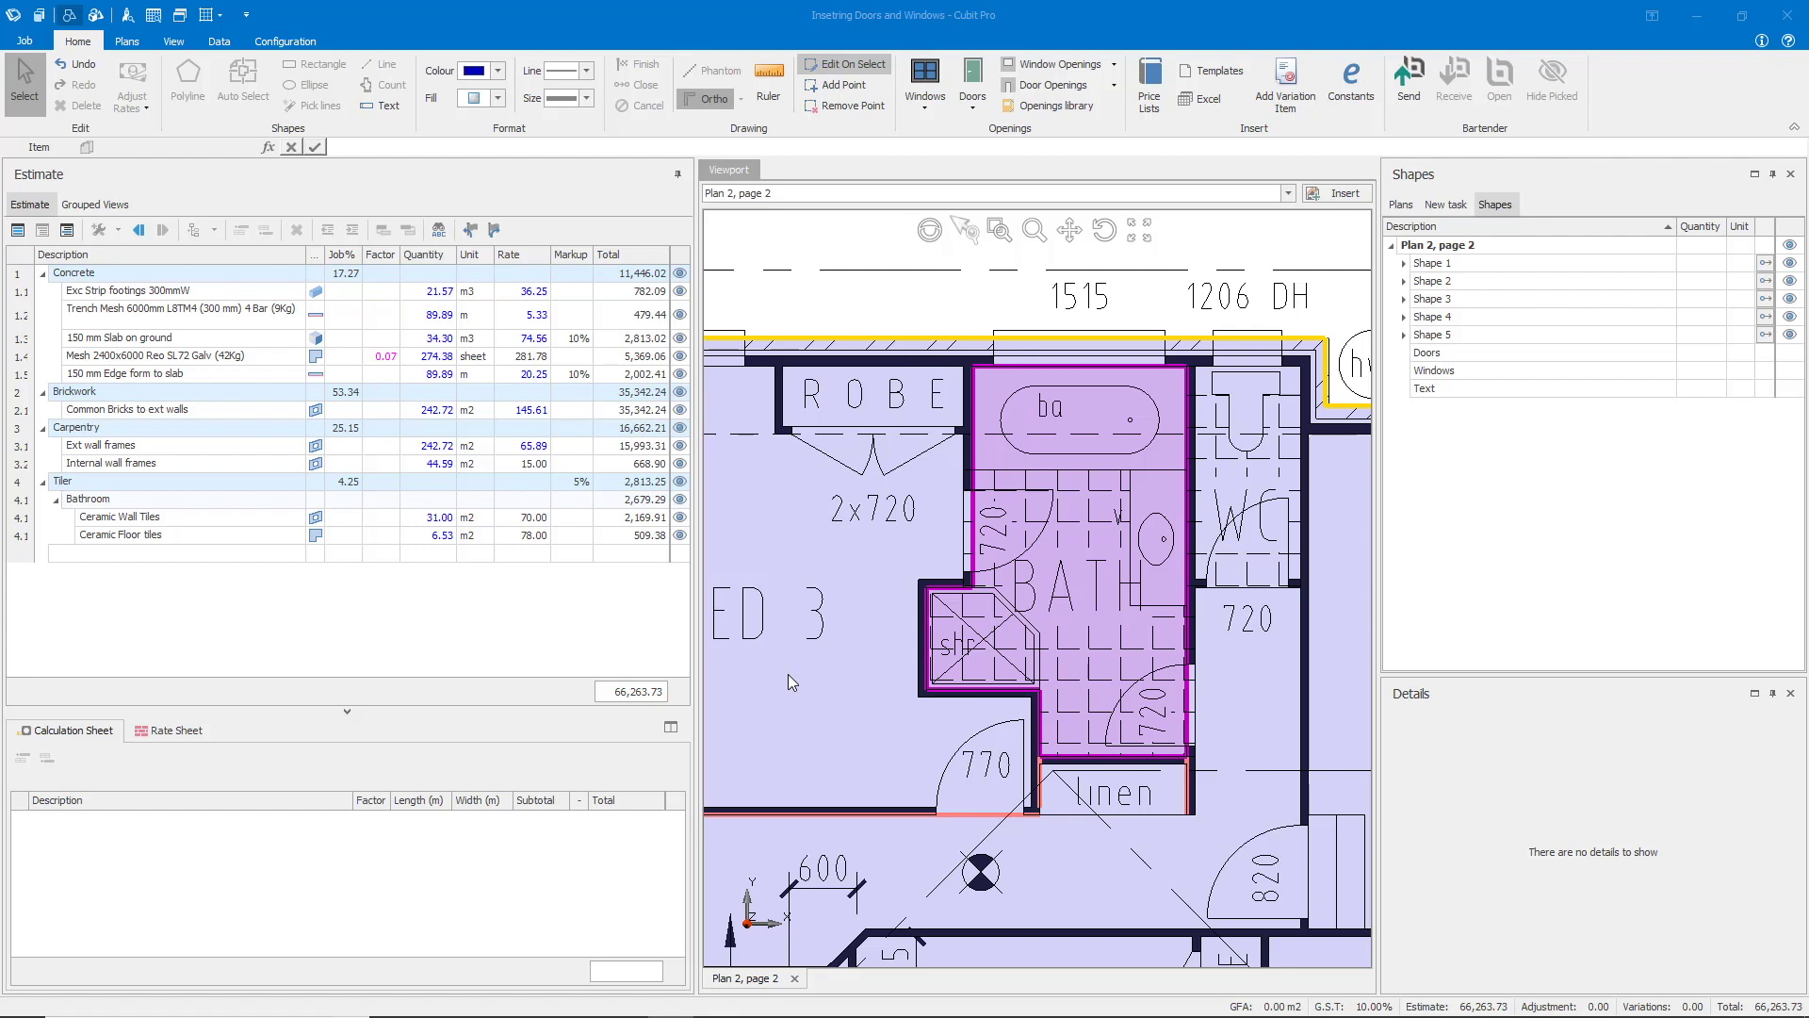
Add a 'Doors' trade heading with a '720W Bathroom Door' item beneath it.
{"action": "left_click", "coordinate": [127, 566]}
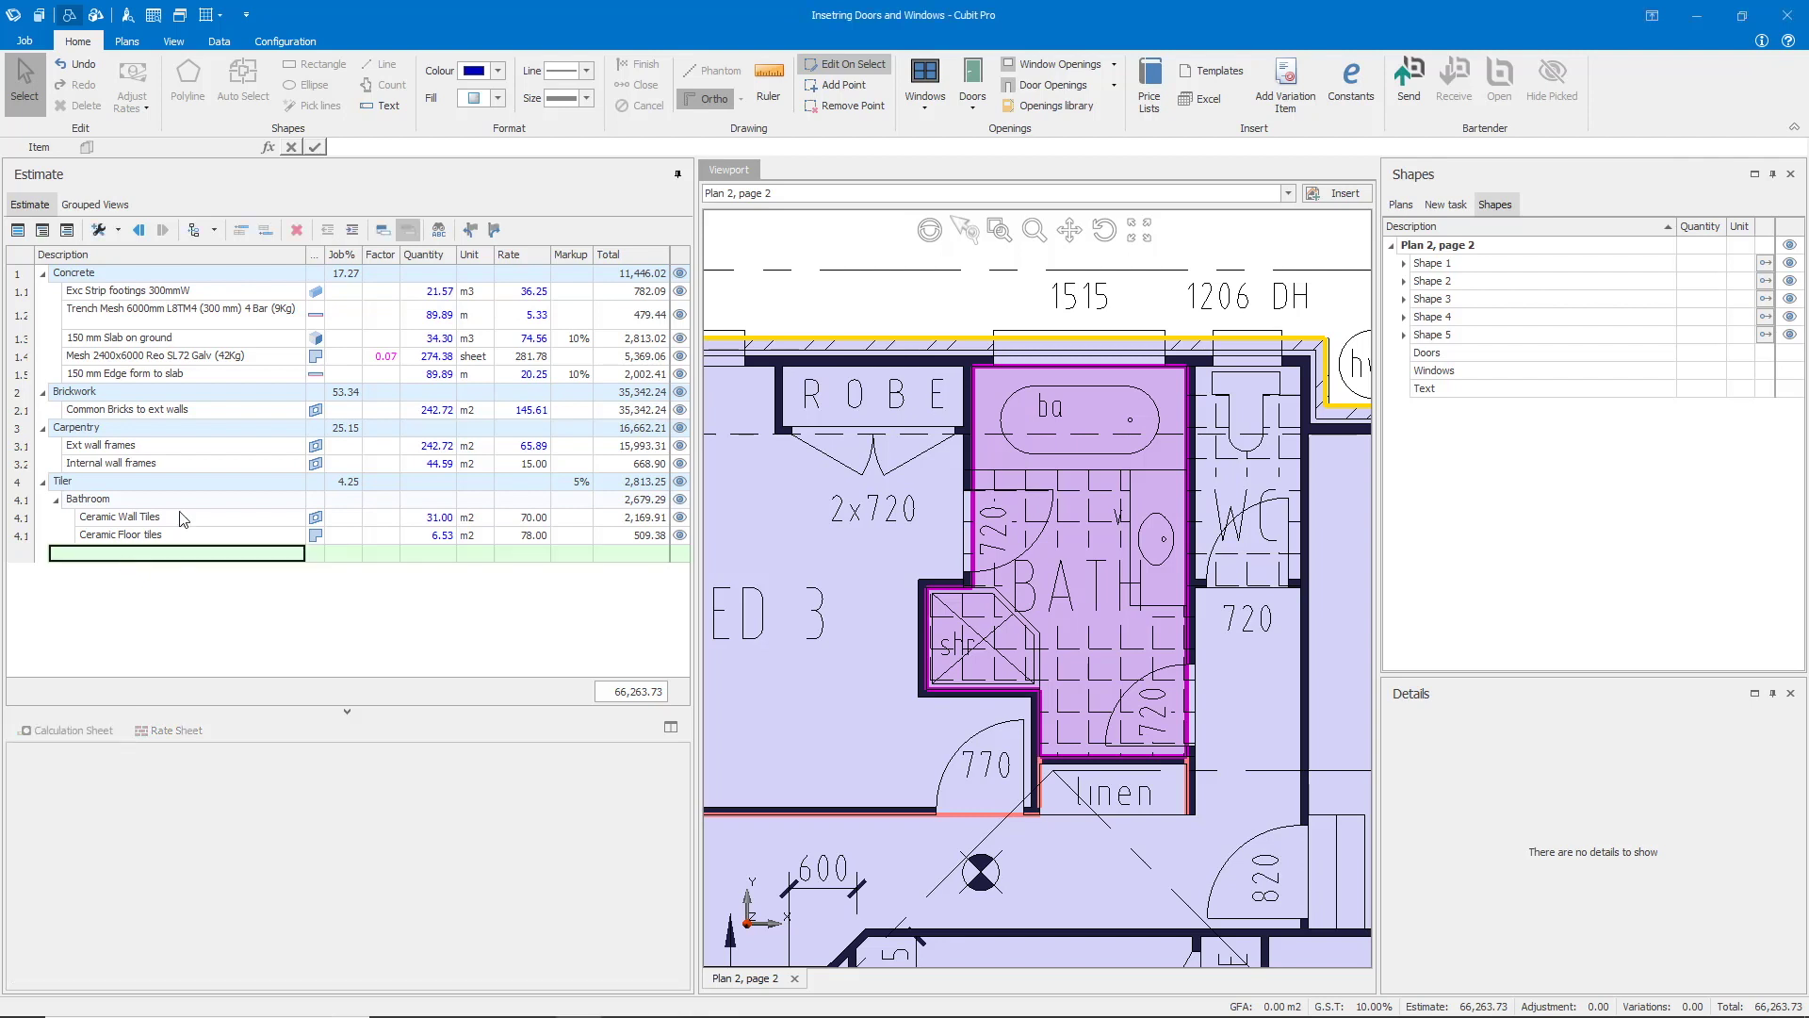
{"action": "left_click", "coordinate": [98, 230]}
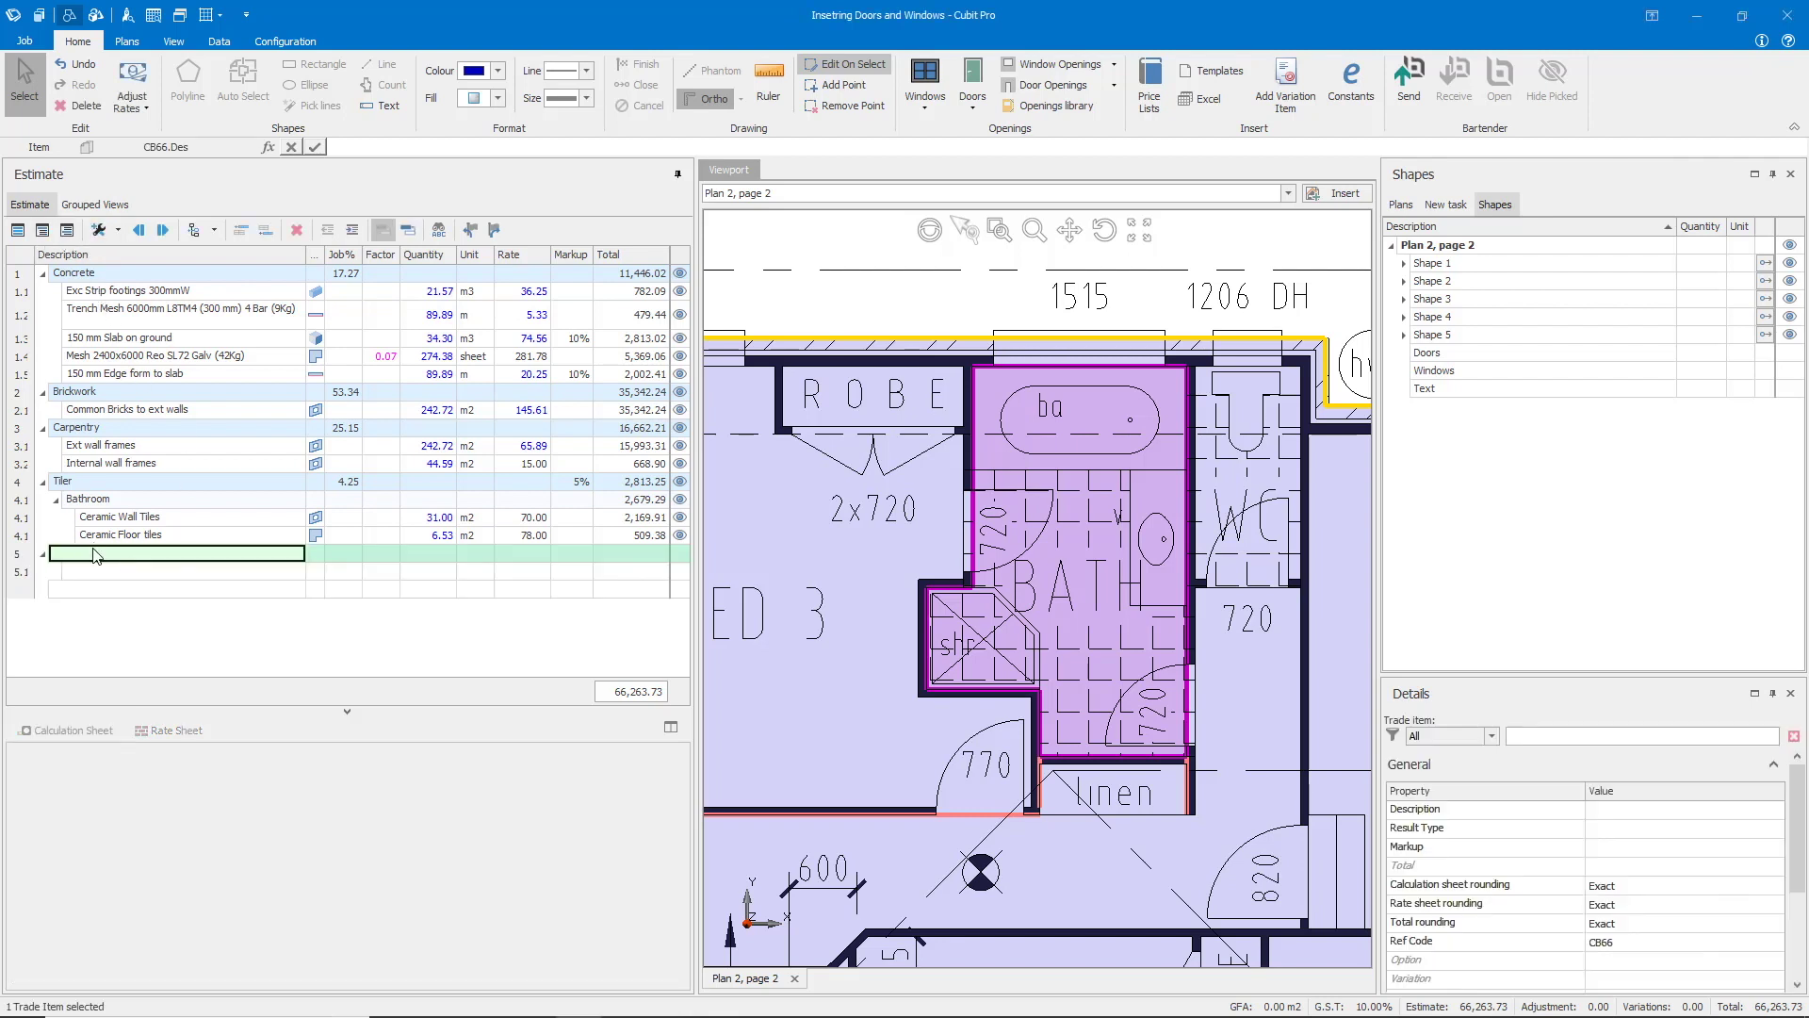
{"action": "type", "text": "Doors"}
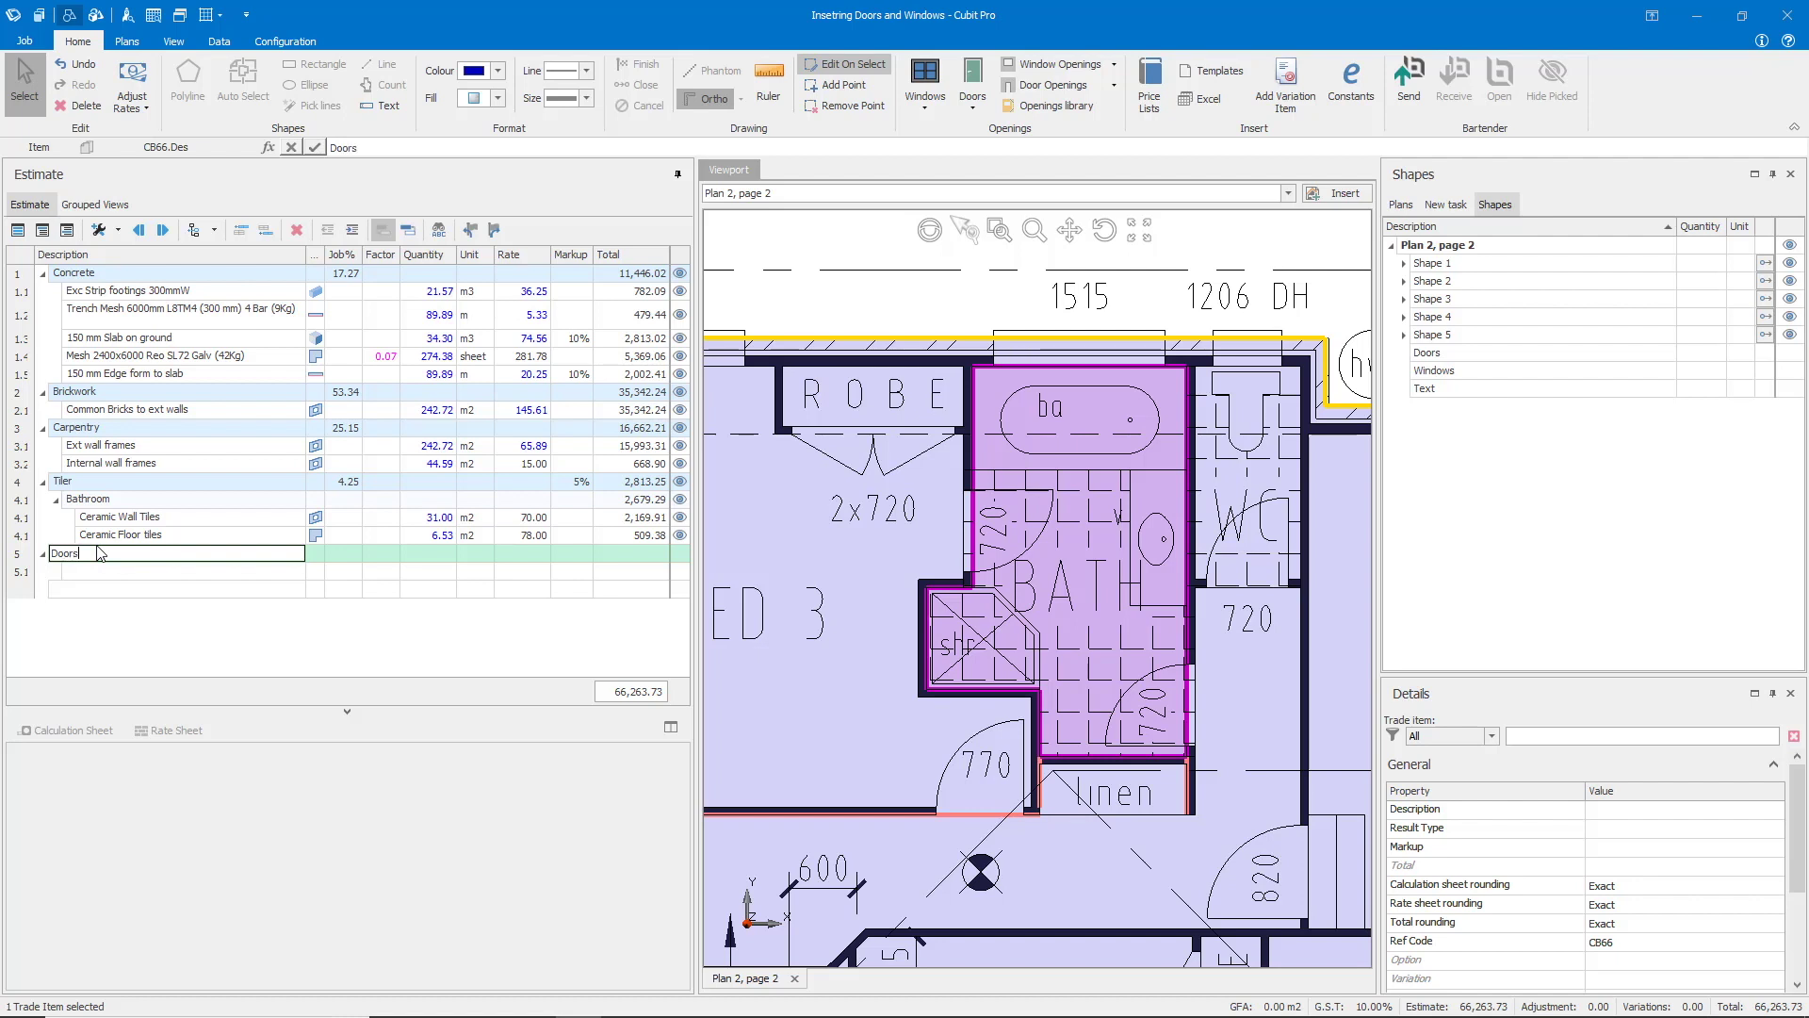
{"action": "key", "text": "Tab"}
{"action": "left_click", "coordinate": [101, 568]}
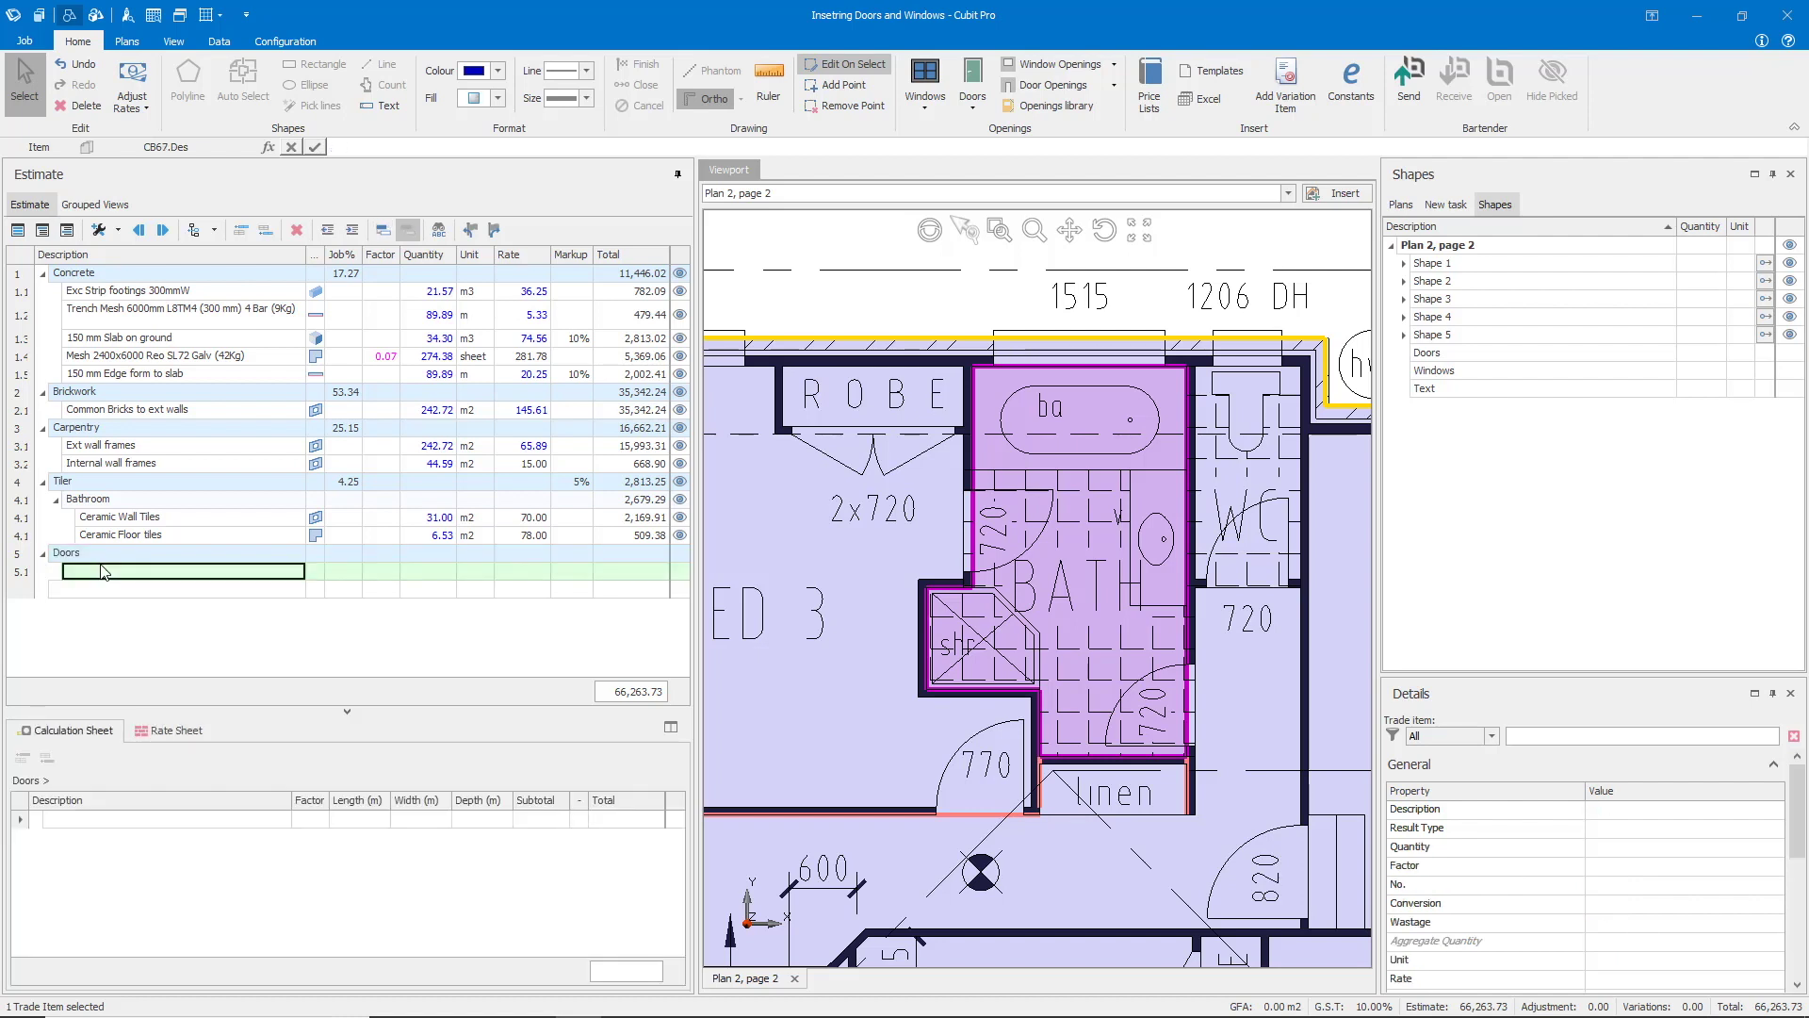
{"action": "type", "text": "7"}
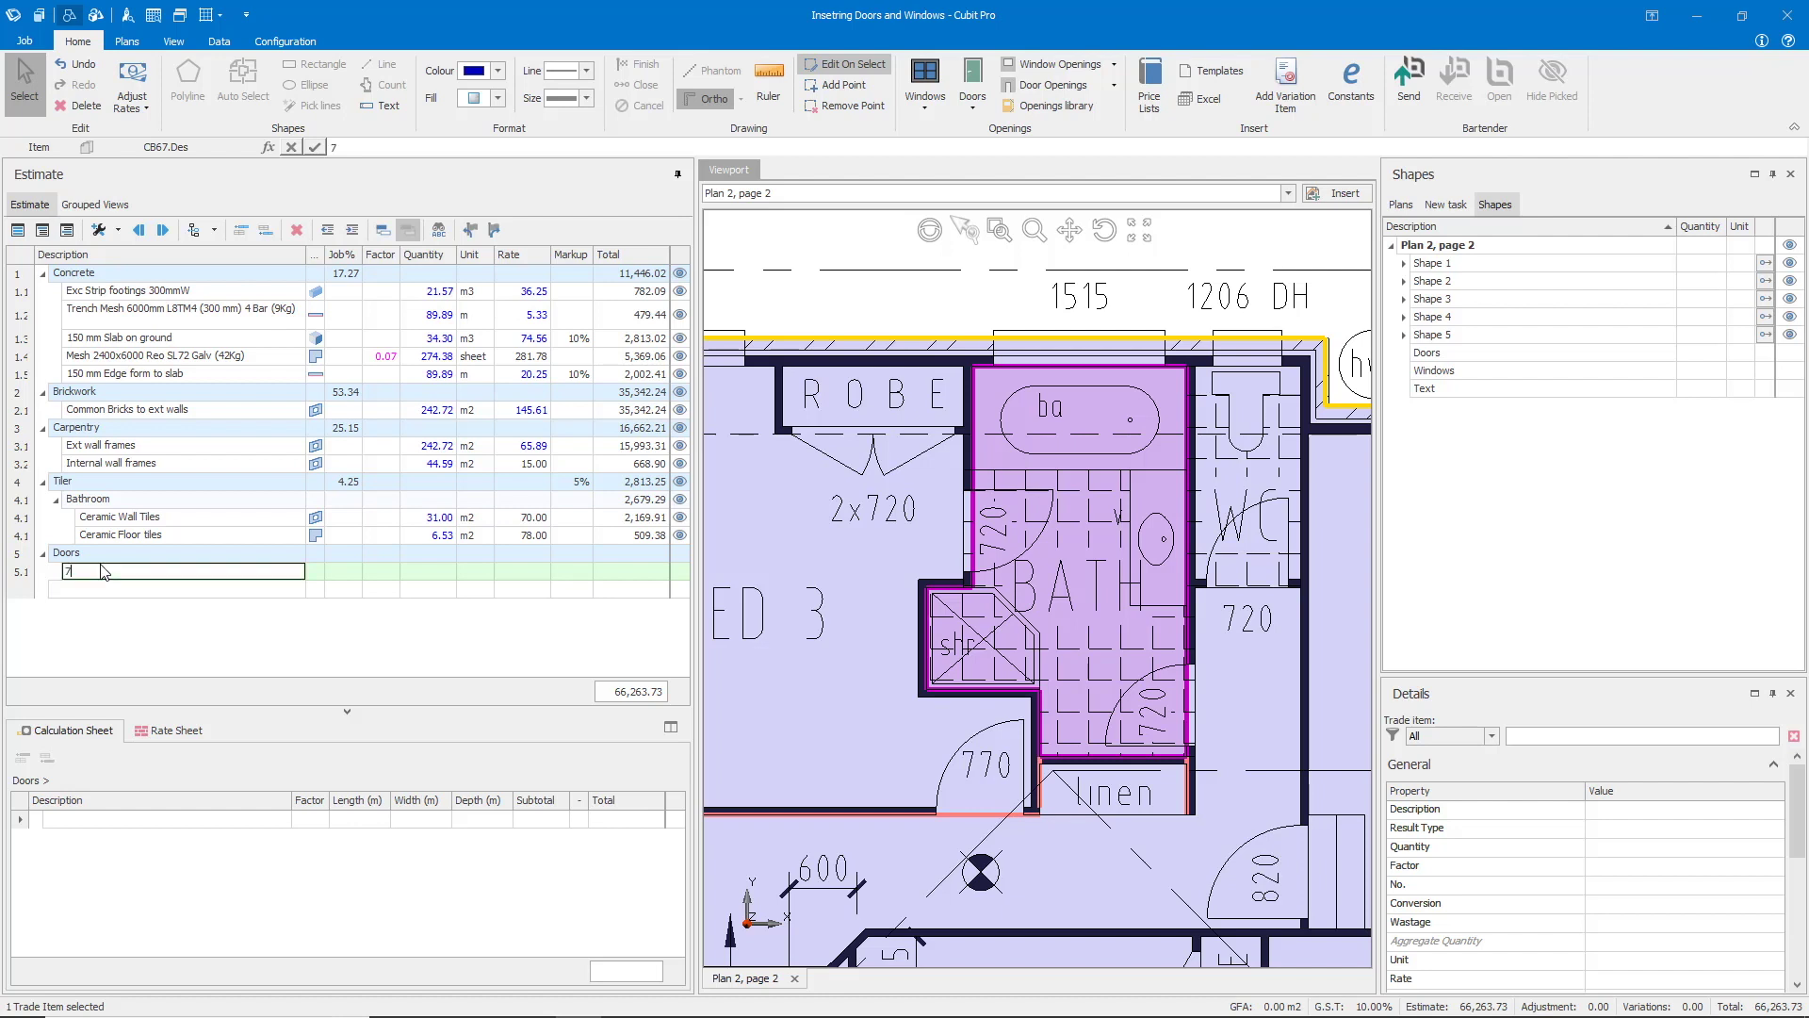
{"action": "type", "text": "20W Bathroom Door"}
{"action": "key", "text": "Return"}
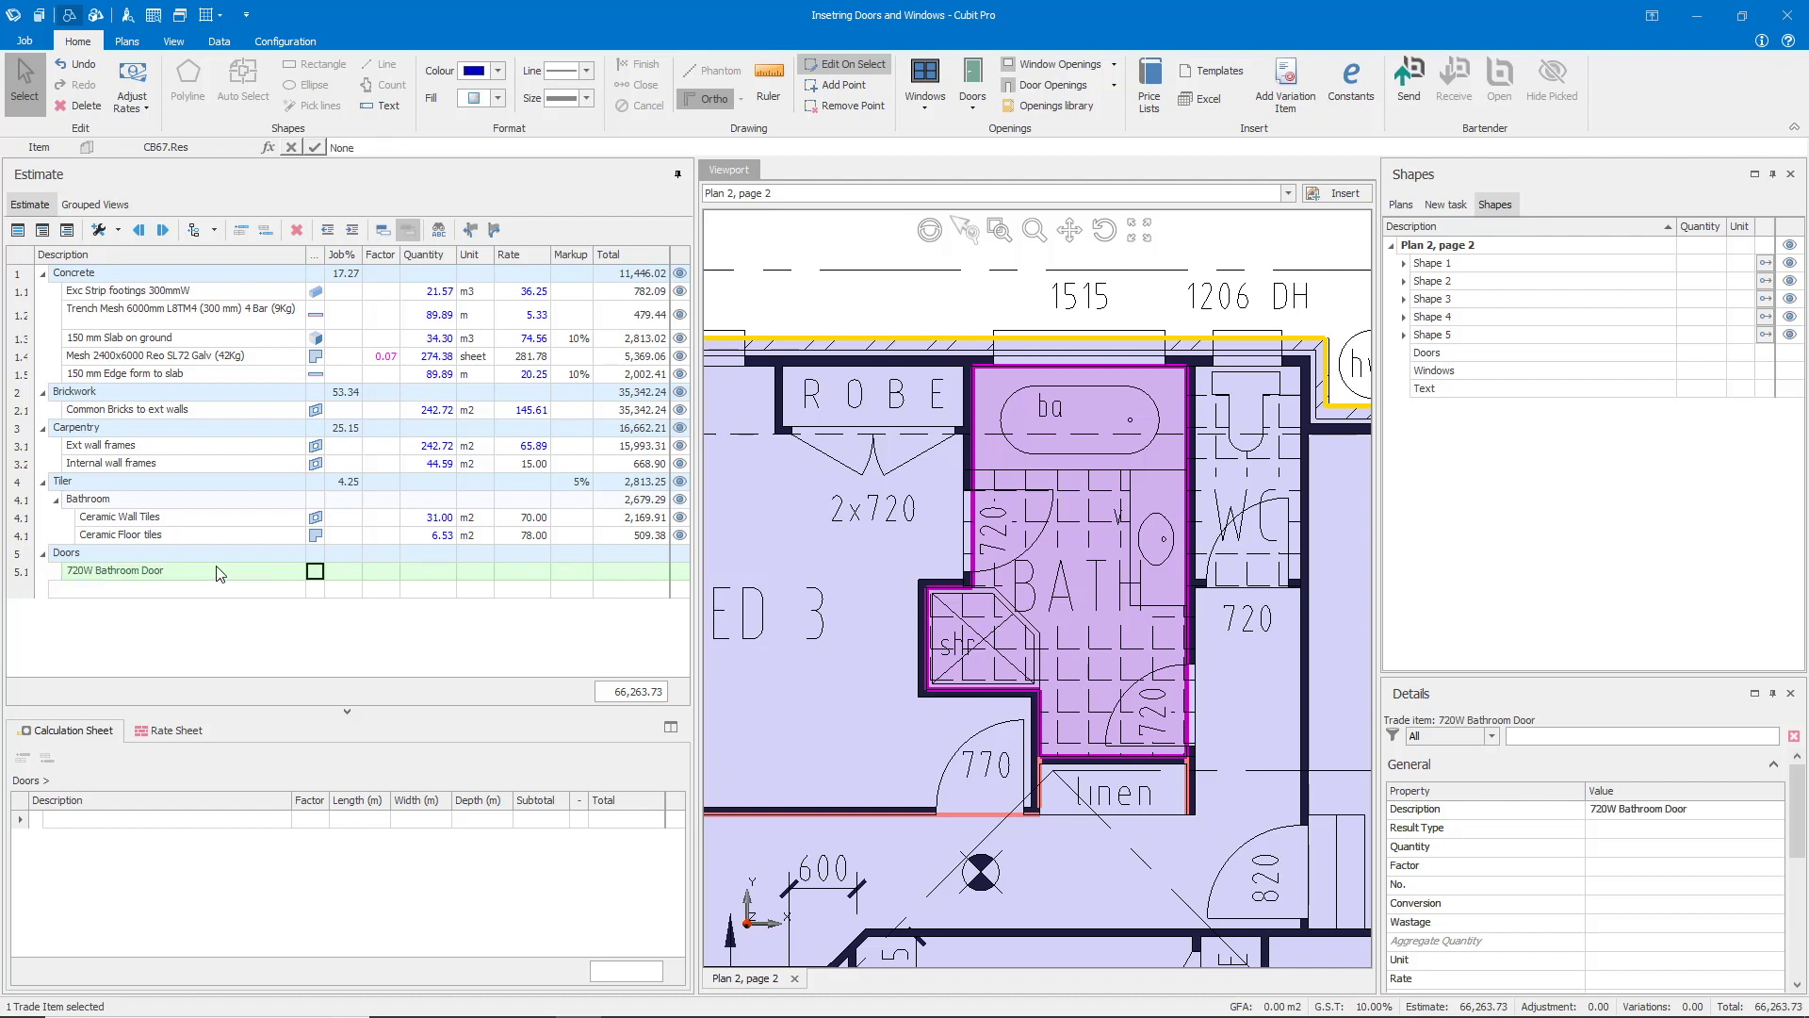
Set the item's result type to Door Counts and its rate to 320.
{"action": "left_click", "coordinate": [315, 572]}
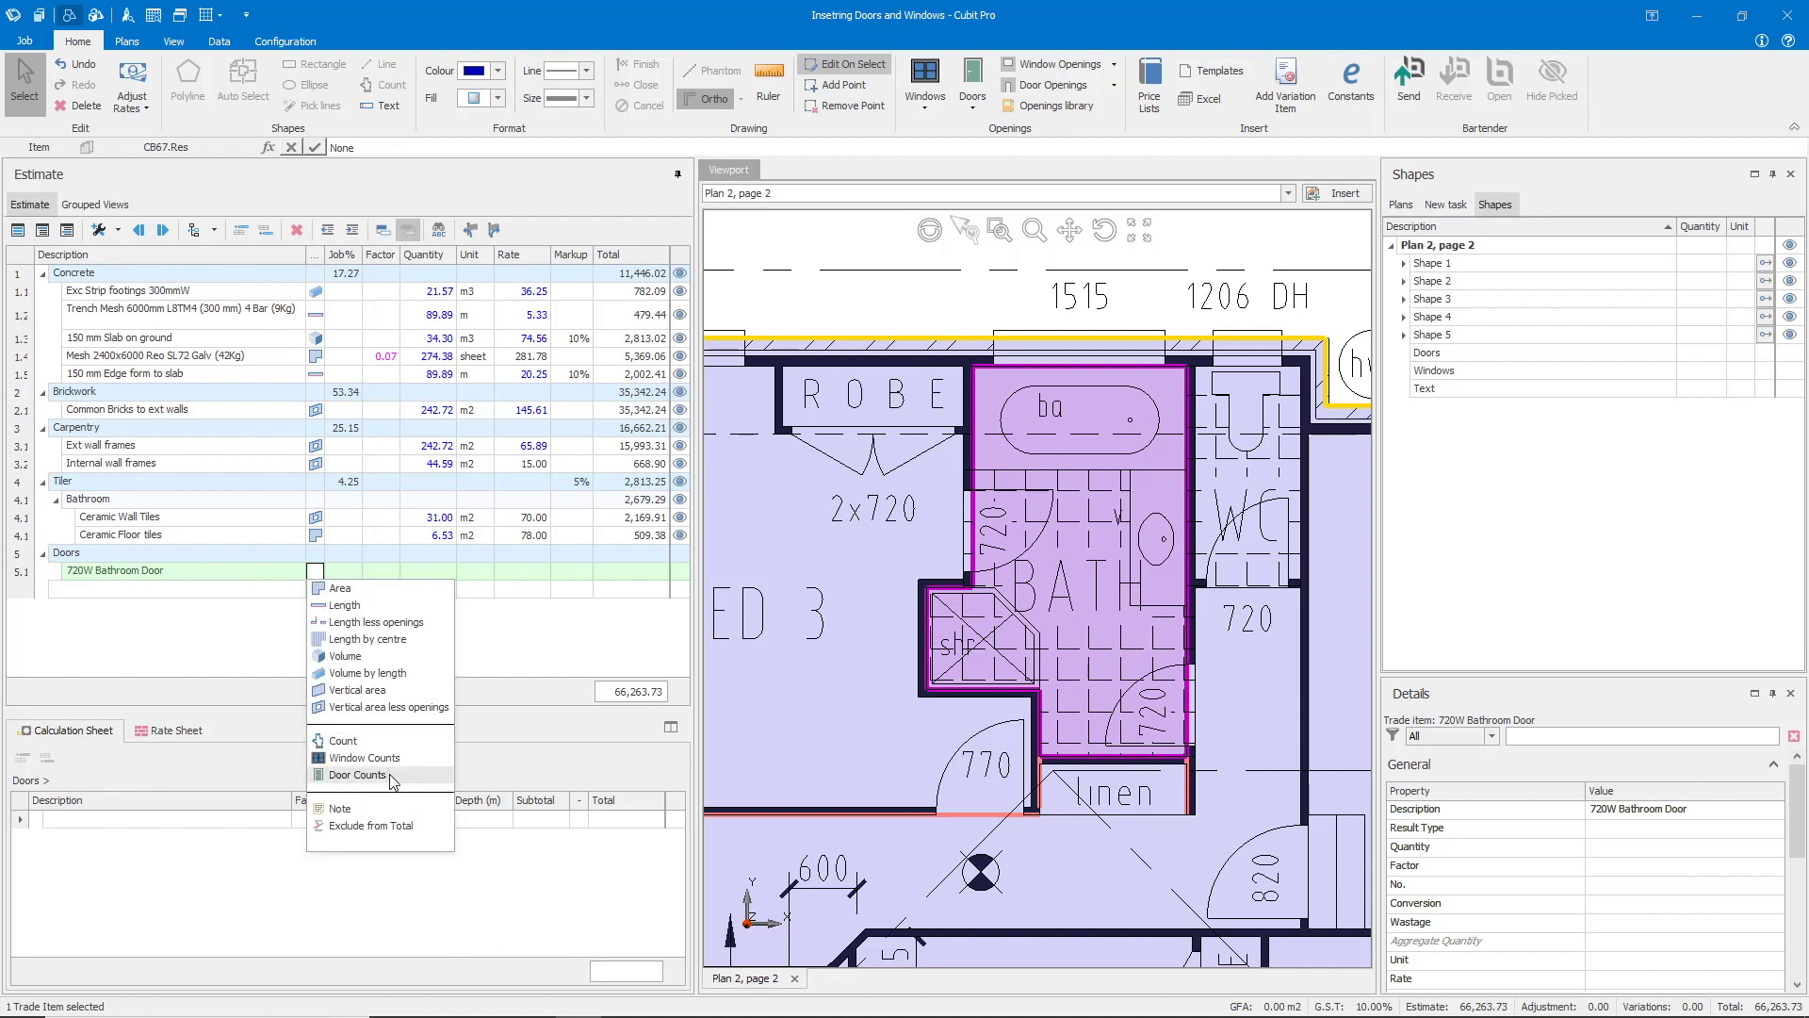
{"action": "left_click", "coordinate": [386, 775]}
{"action": "left_click", "coordinate": [518, 575]}
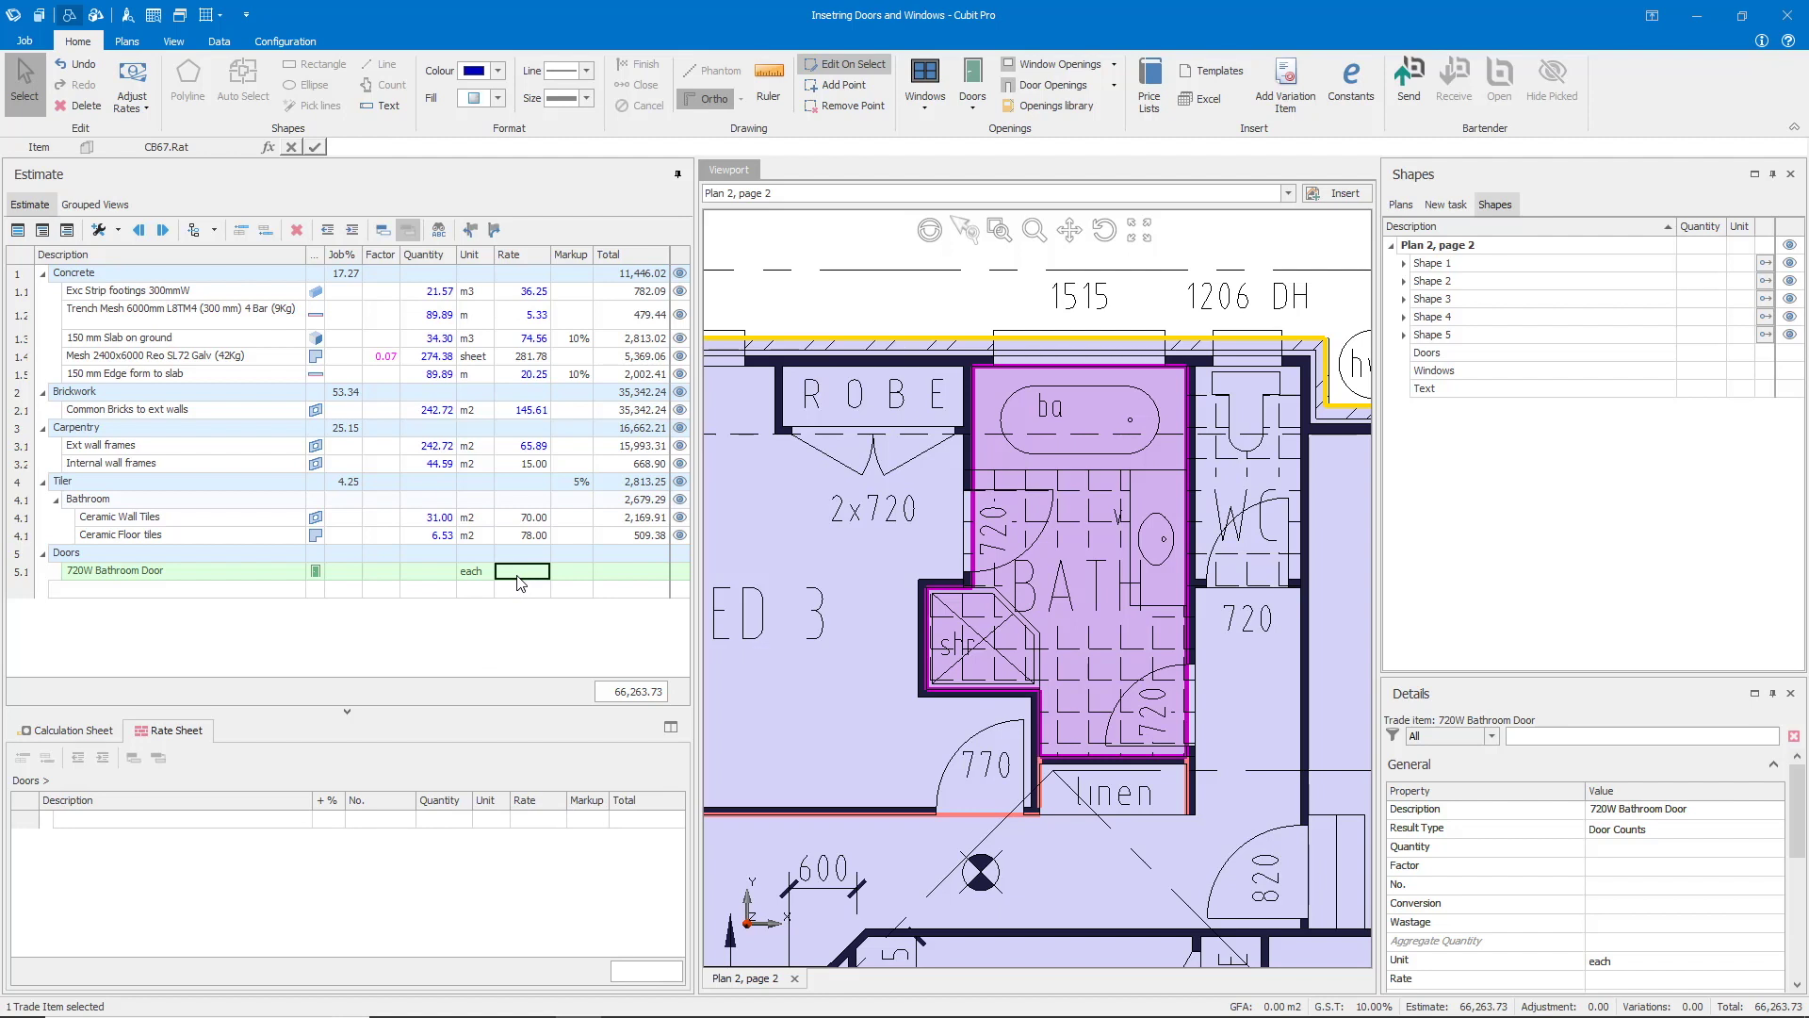
{"action": "type", "text": "320"}
{"action": "key", "text": "Tab"}
{"action": "left_click", "coordinate": [518, 574]}
{"action": "left_click", "coordinate": [441, 573]}
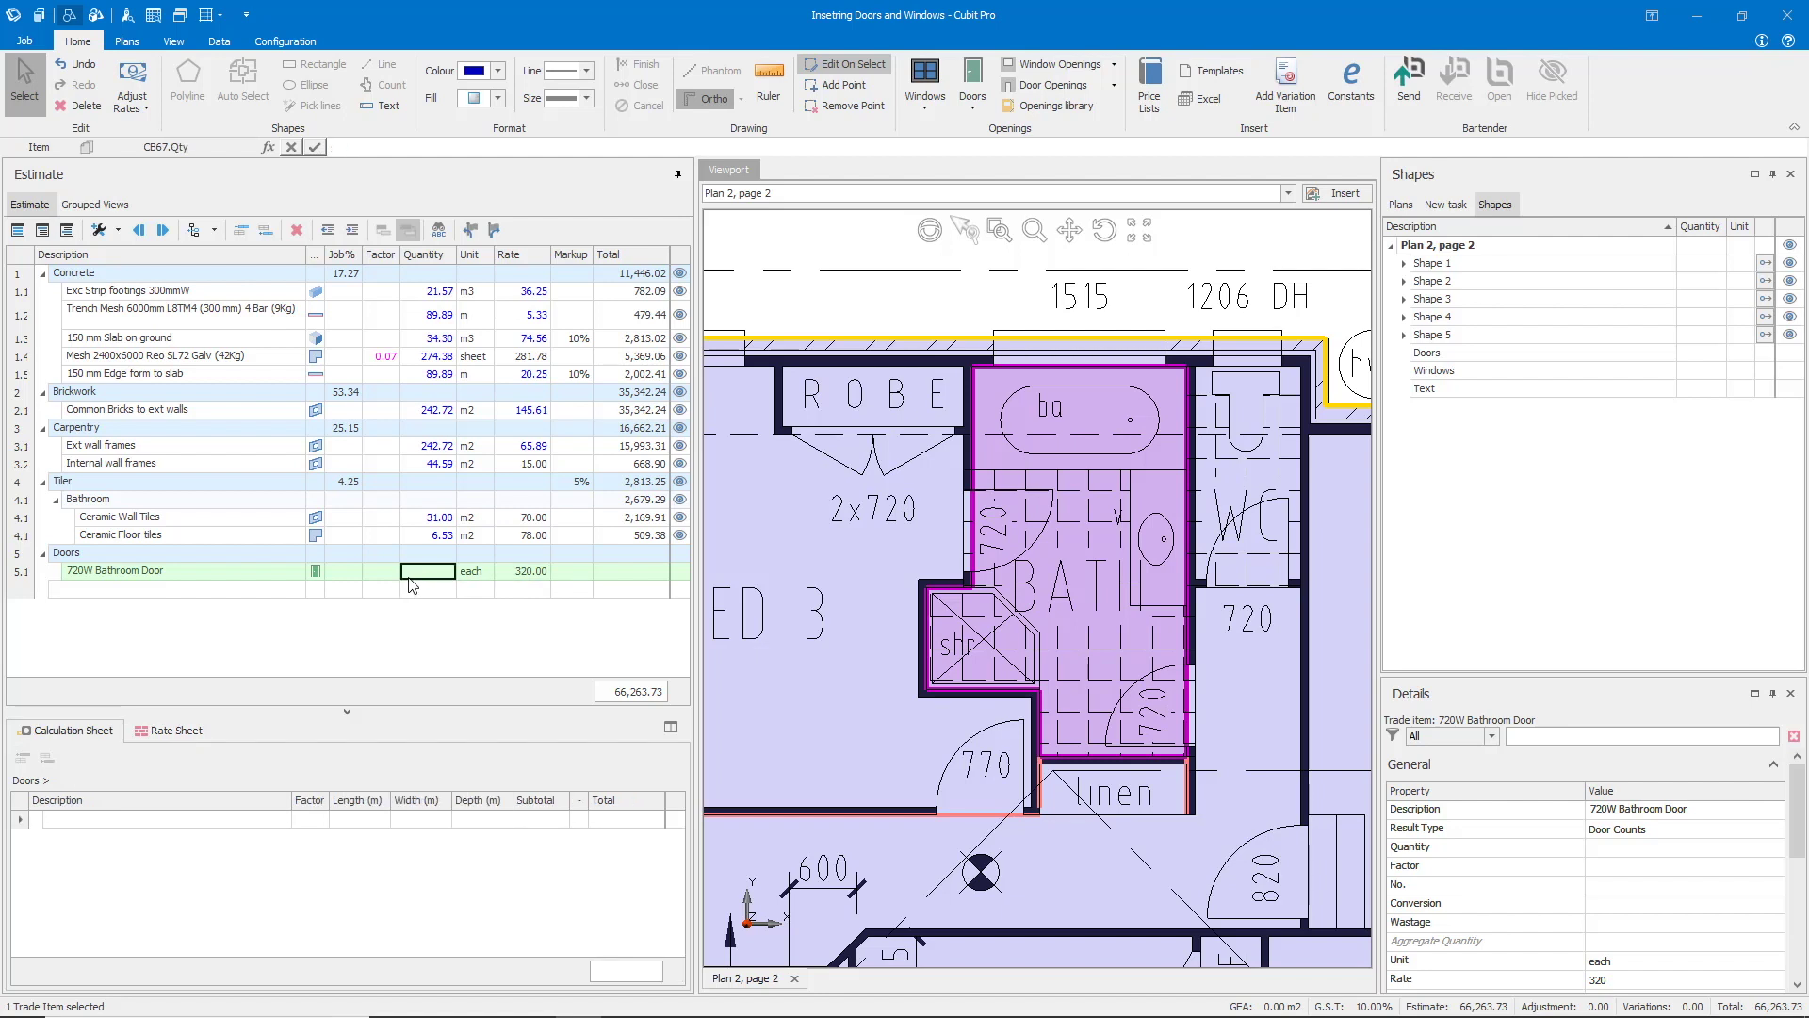
{"action": "left_click", "coordinate": [973, 111]}
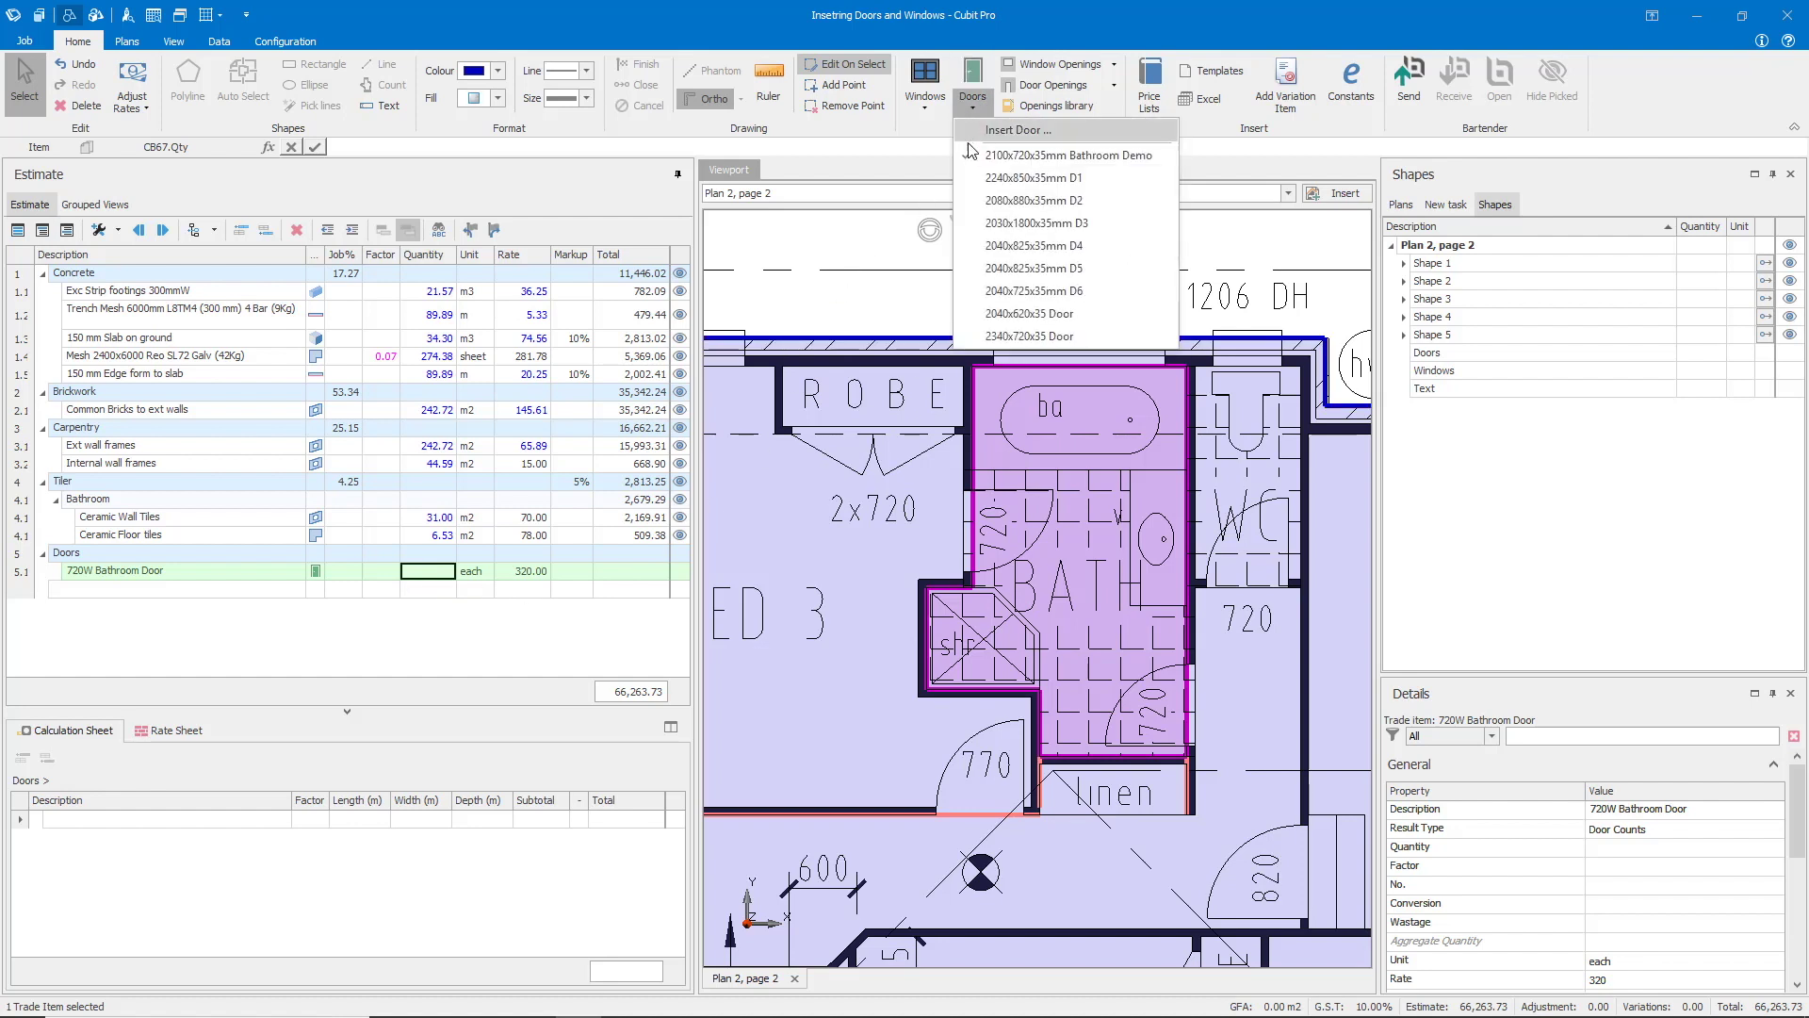
Insert 2100x720x35mm Bathroom Demo doors in the bathroom's right and left walls, Autocounts Heading off.
{"action": "left_click", "coordinate": [1131, 157]}
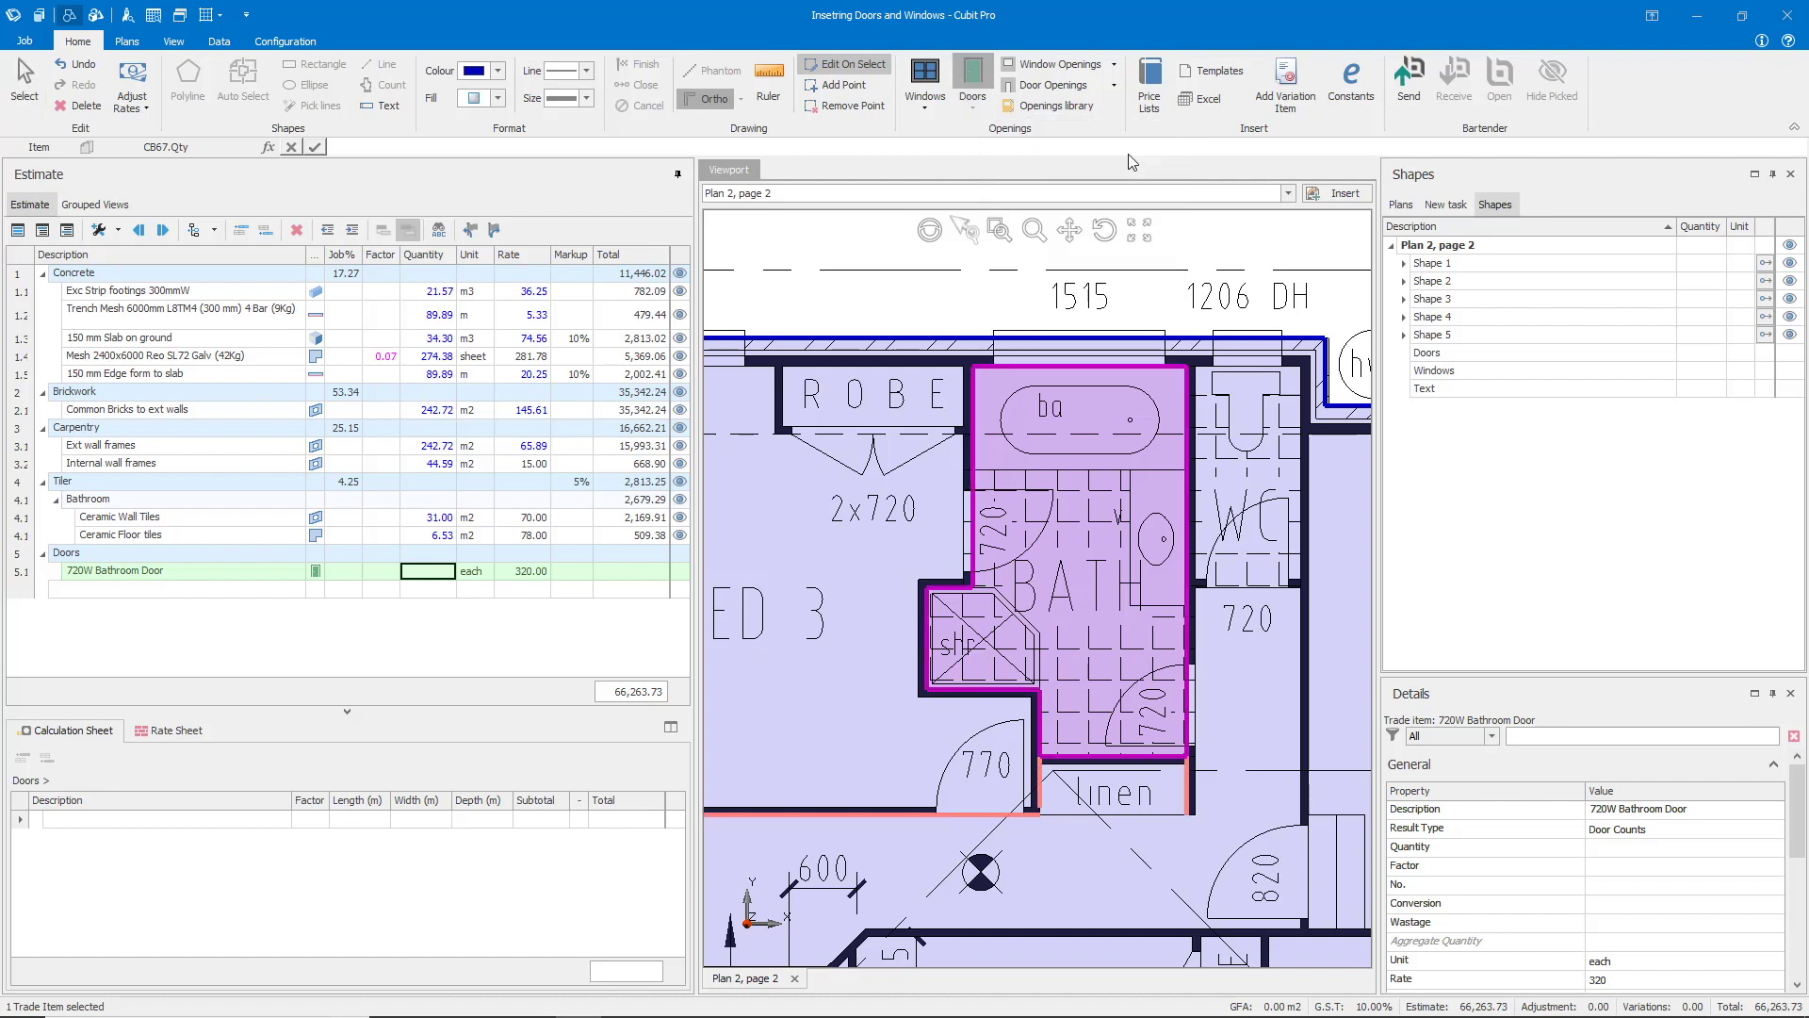
{"action": "left_click", "coordinate": [1434, 205]}
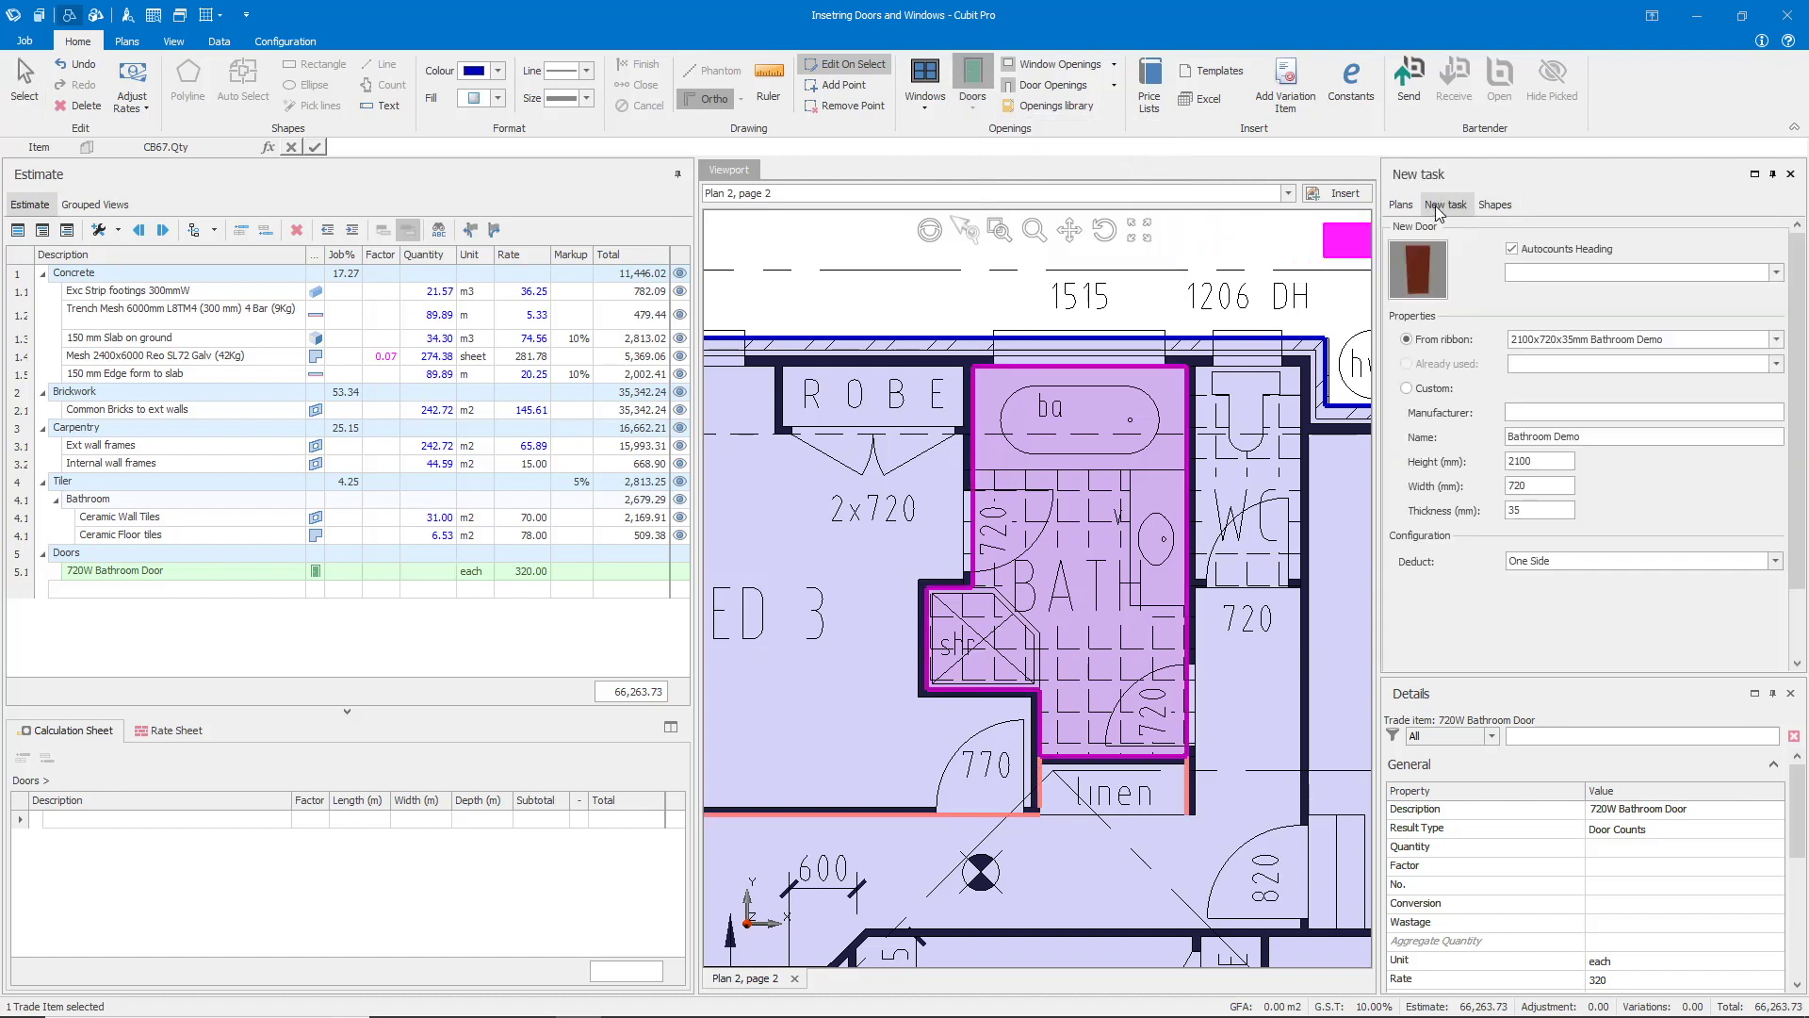
{"action": "left_click", "coordinate": [1512, 249]}
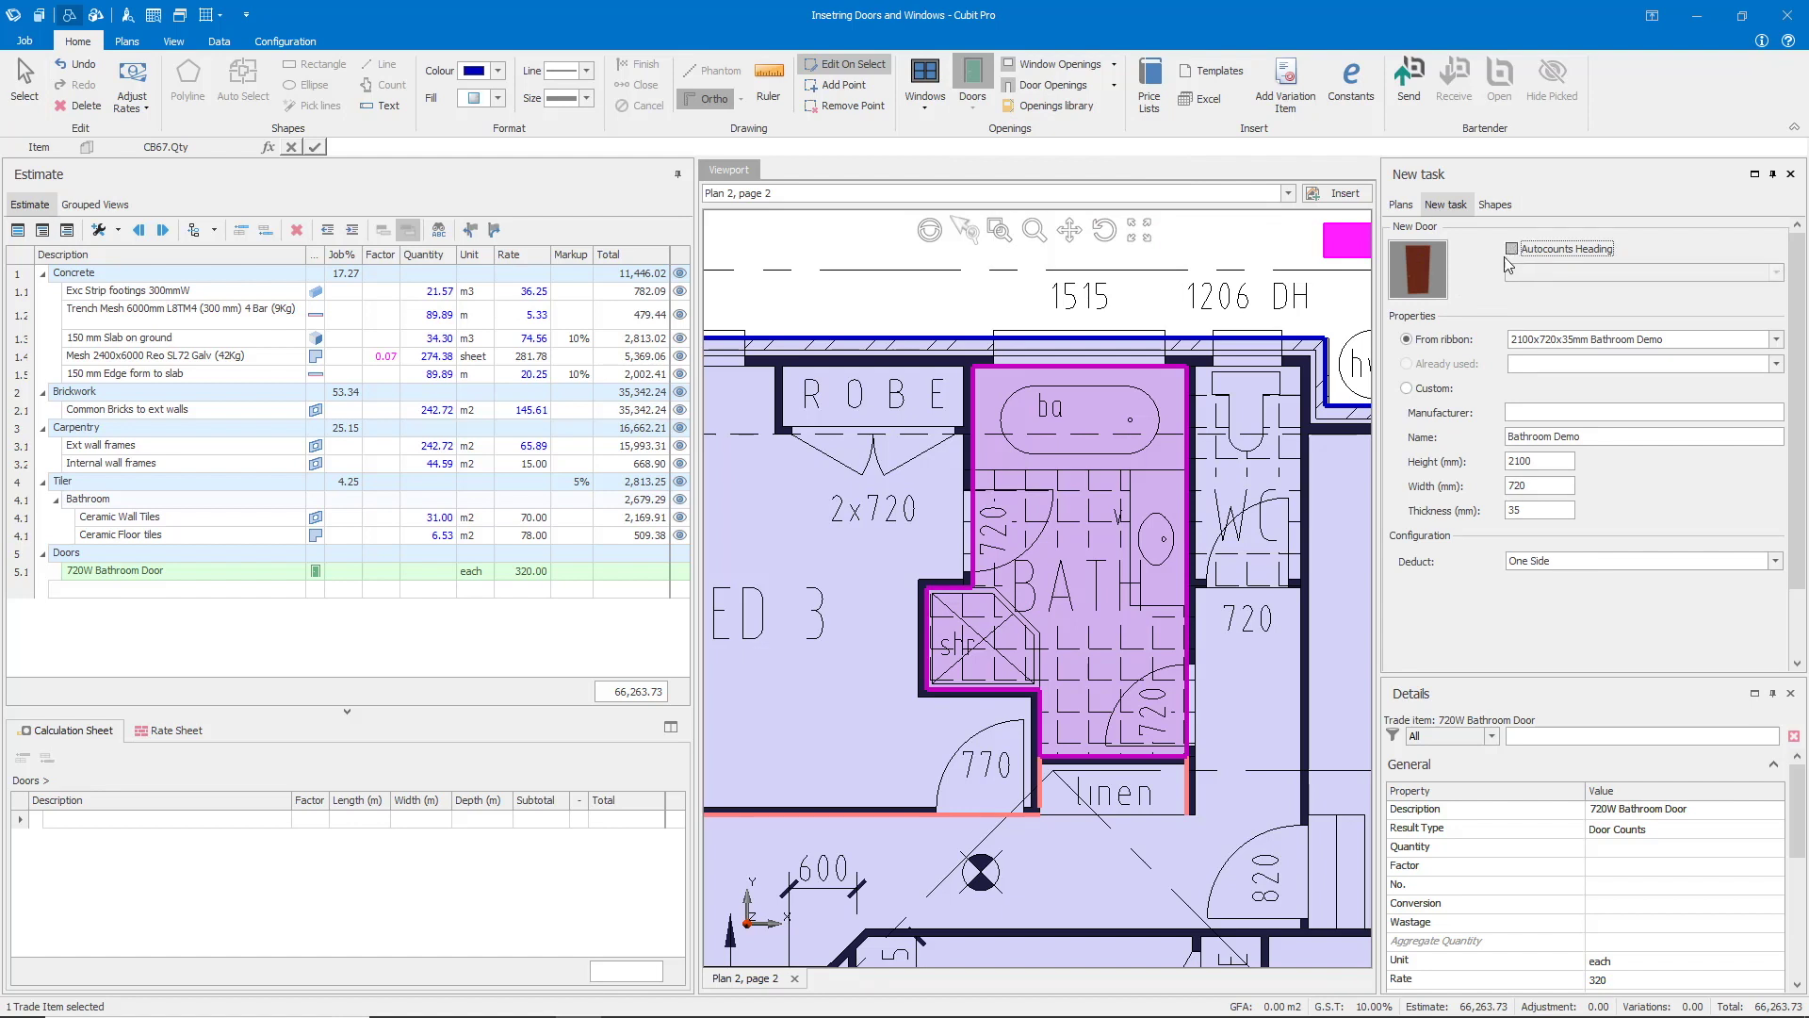
{"action": "left_click", "coordinate": [1188, 708]}
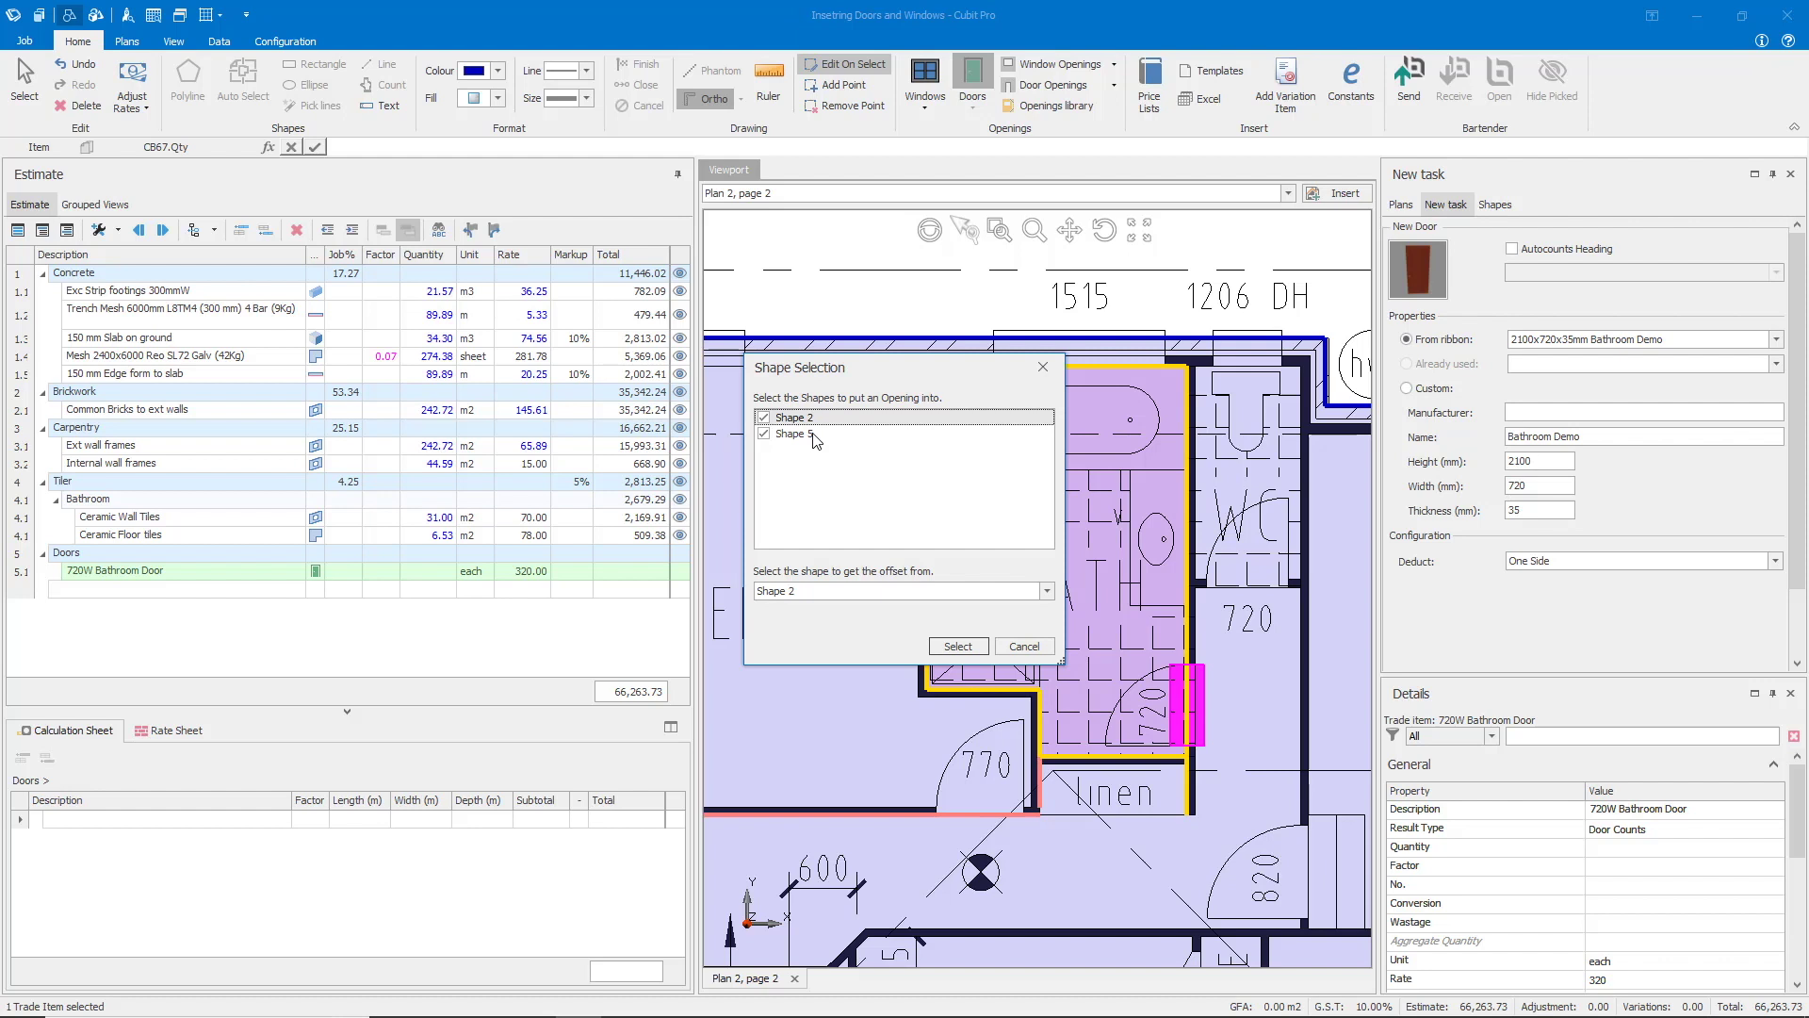
{"action": "left_click_drag", "start_coordinate": [890, 375], "coordinate": [732, 239]}
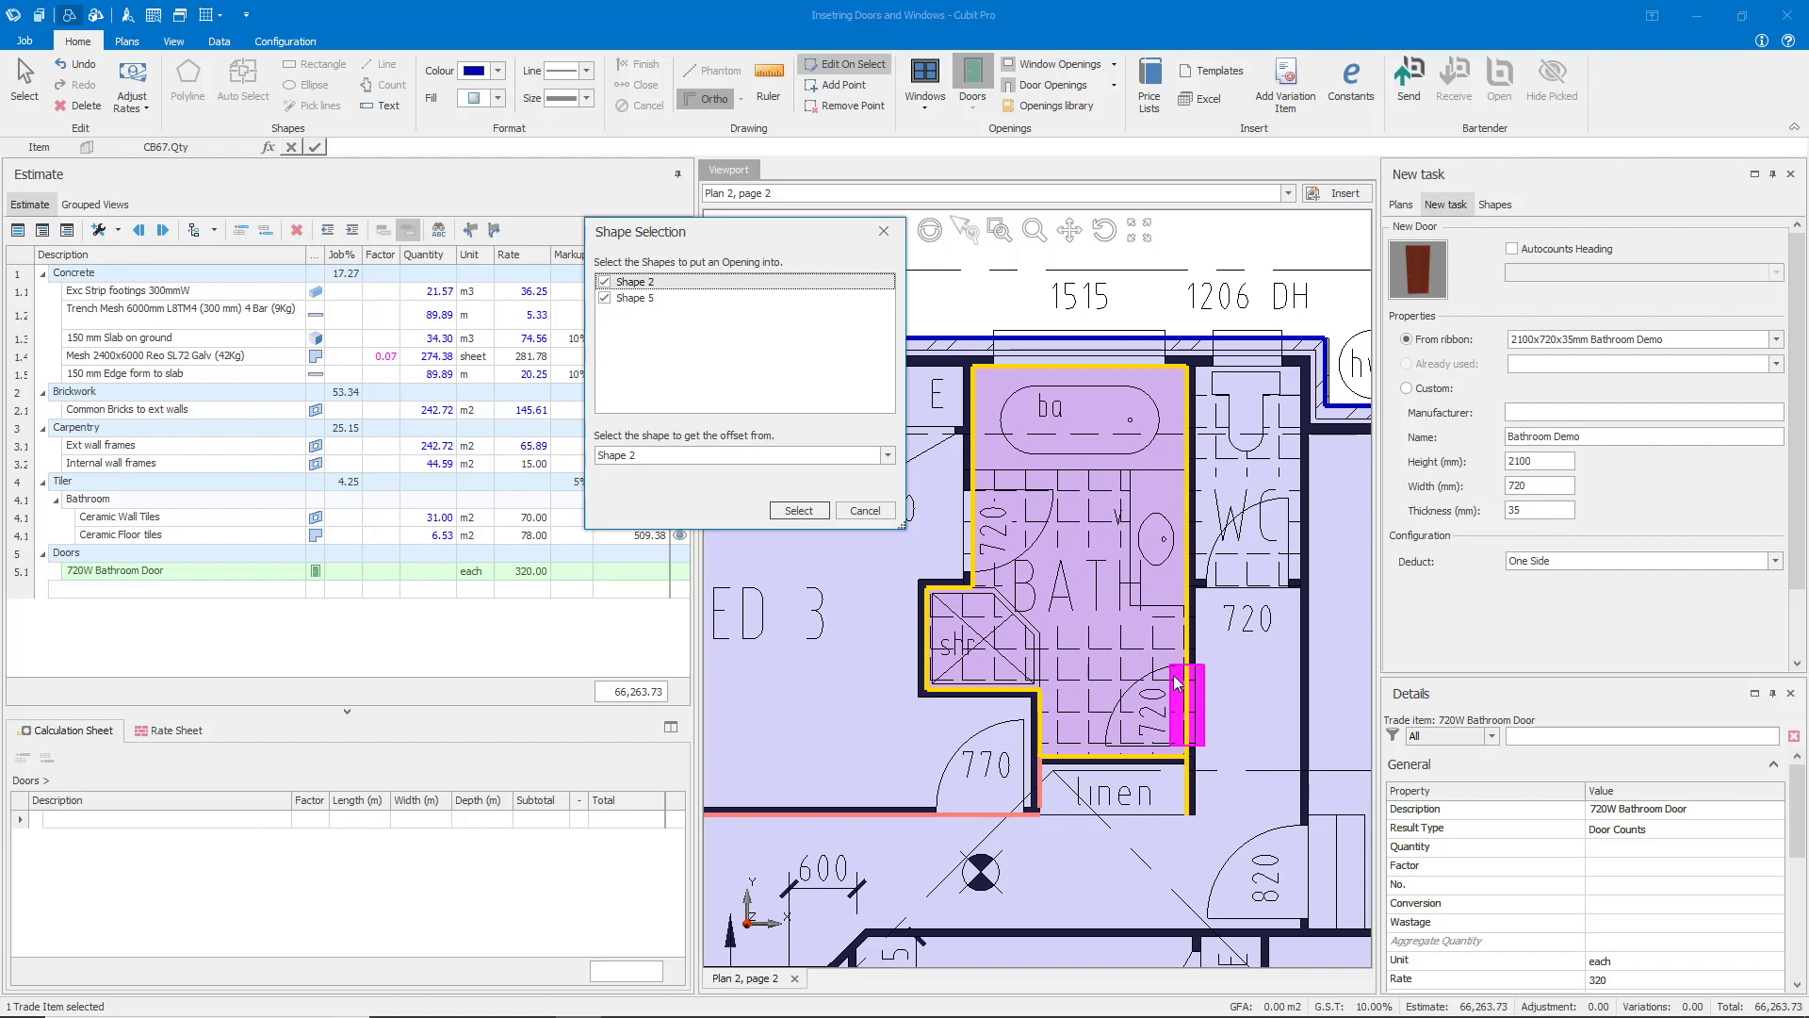
{"action": "left_click", "coordinate": [796, 511]}
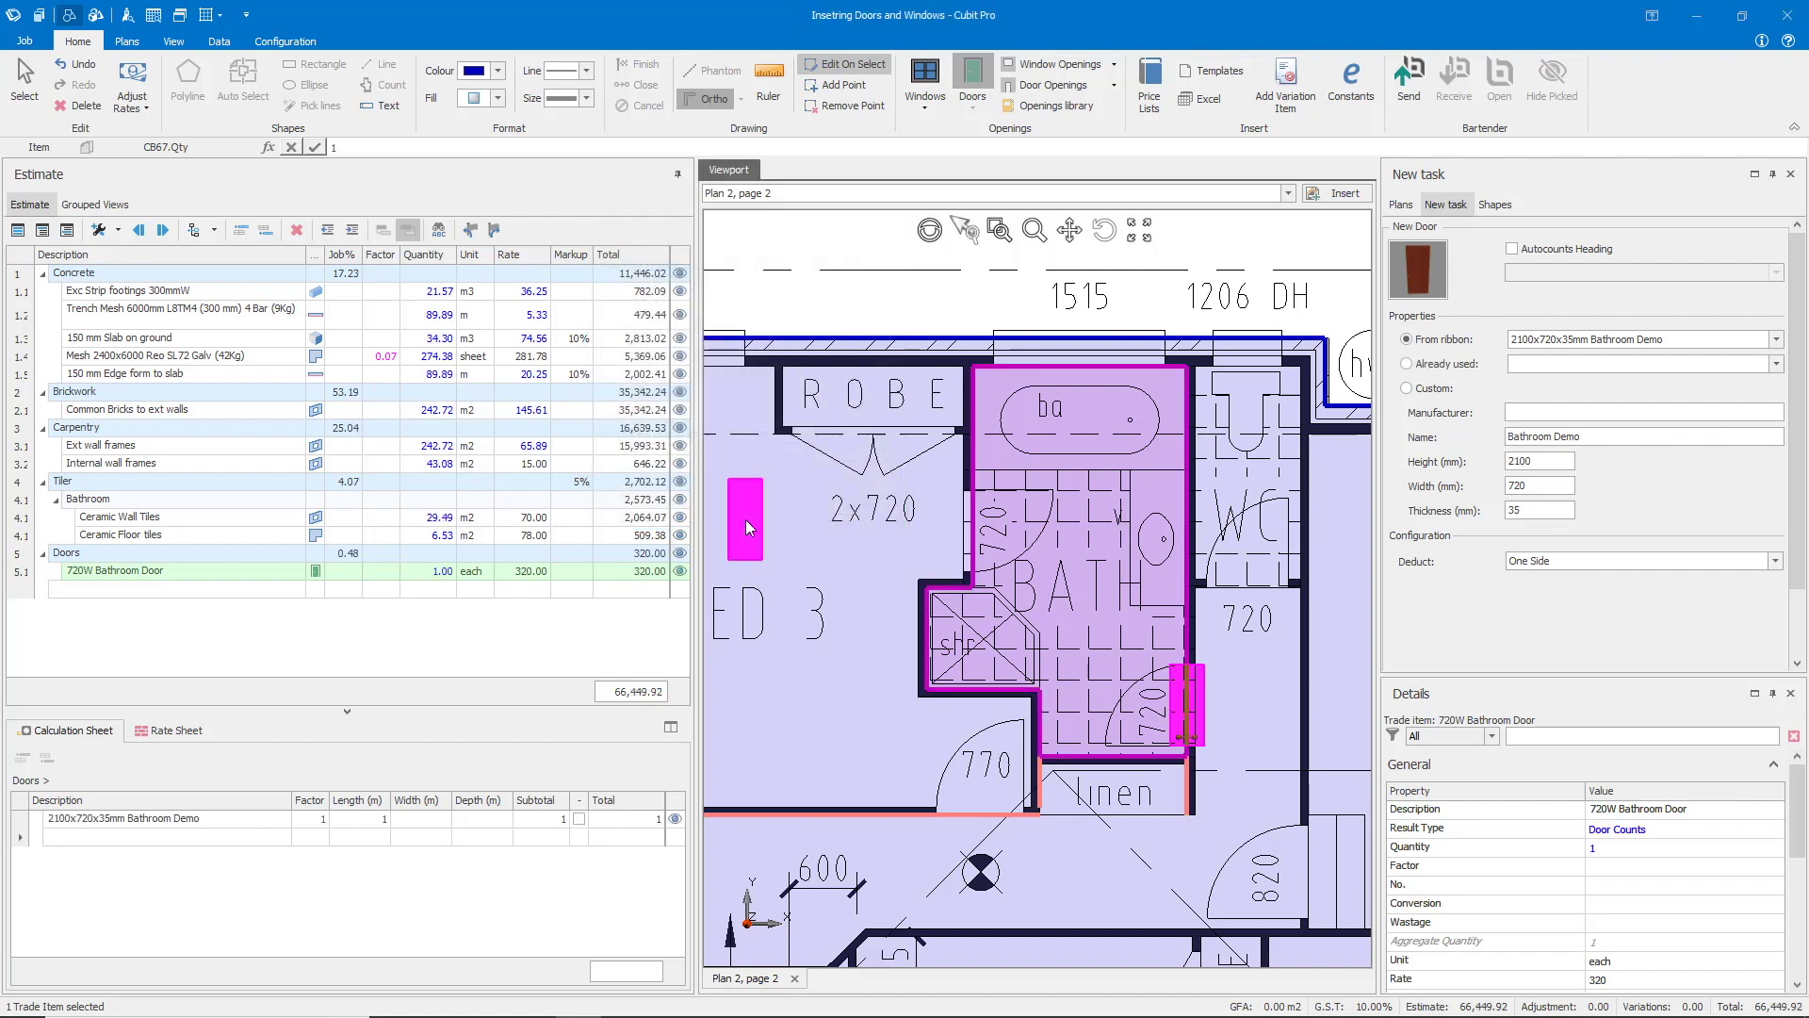
{"action": "left_click", "coordinate": [980, 542]}
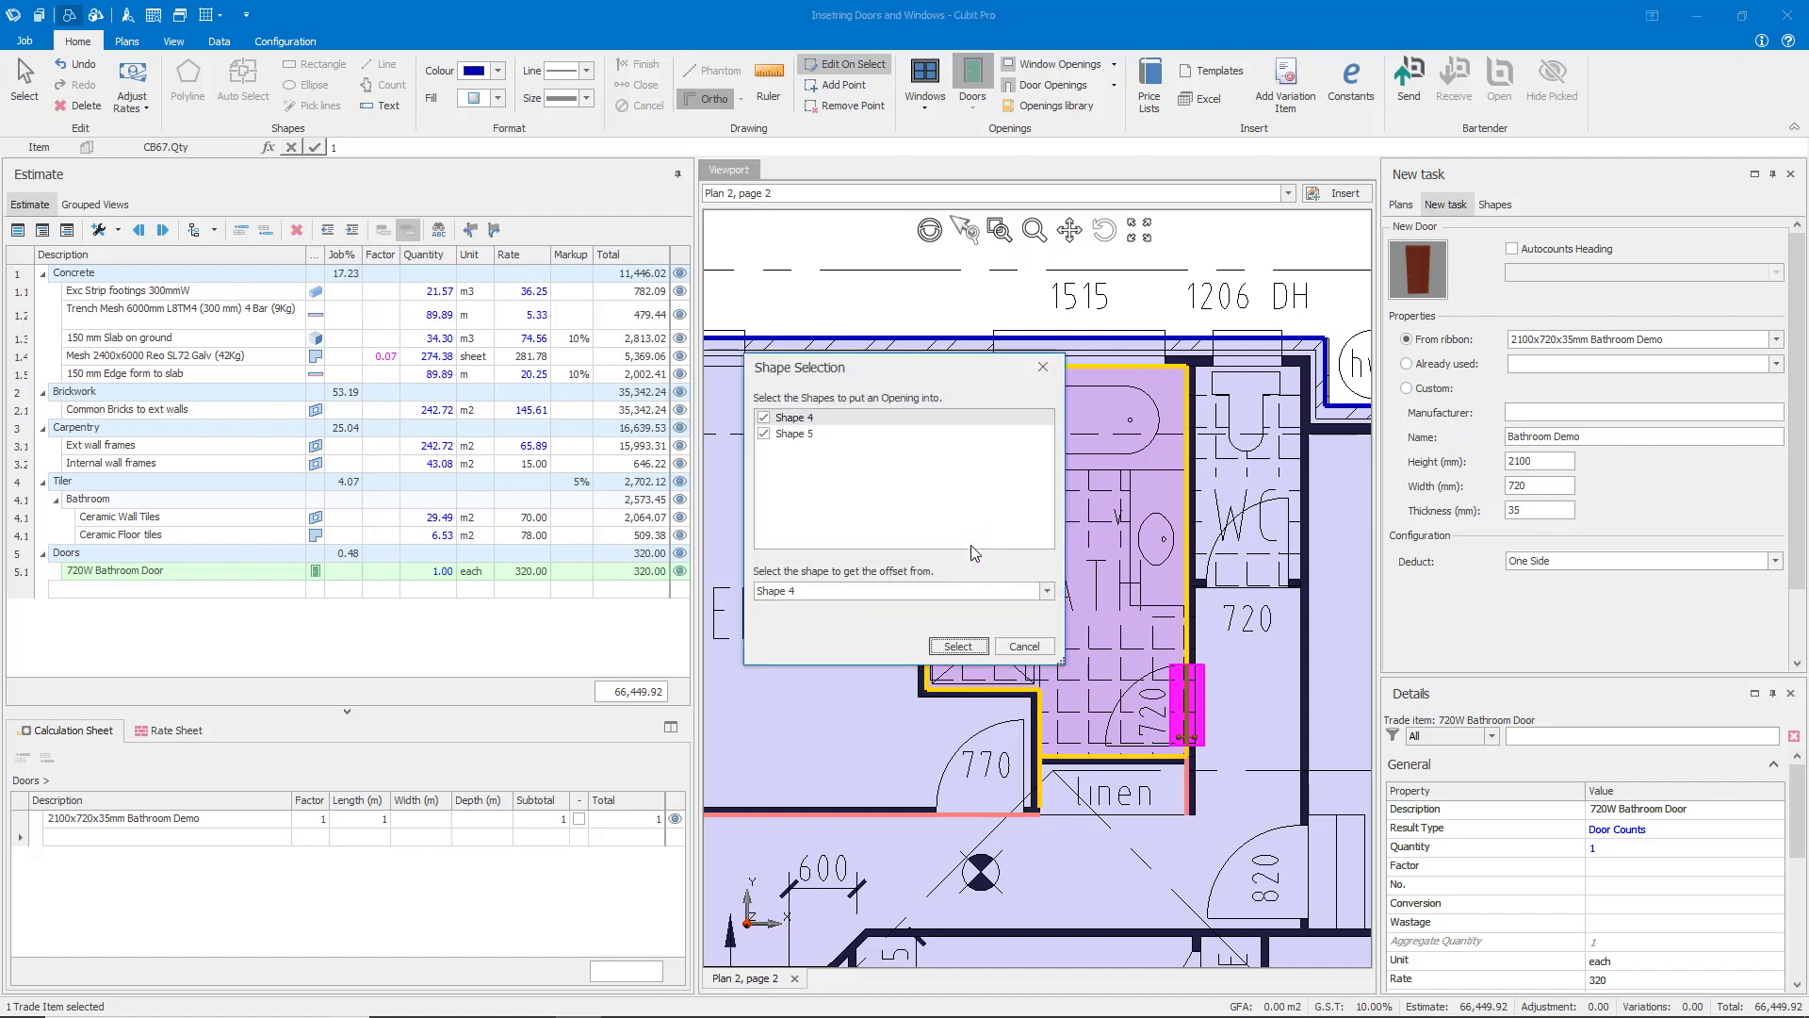
{"action": "left_click", "coordinate": [958, 645]}
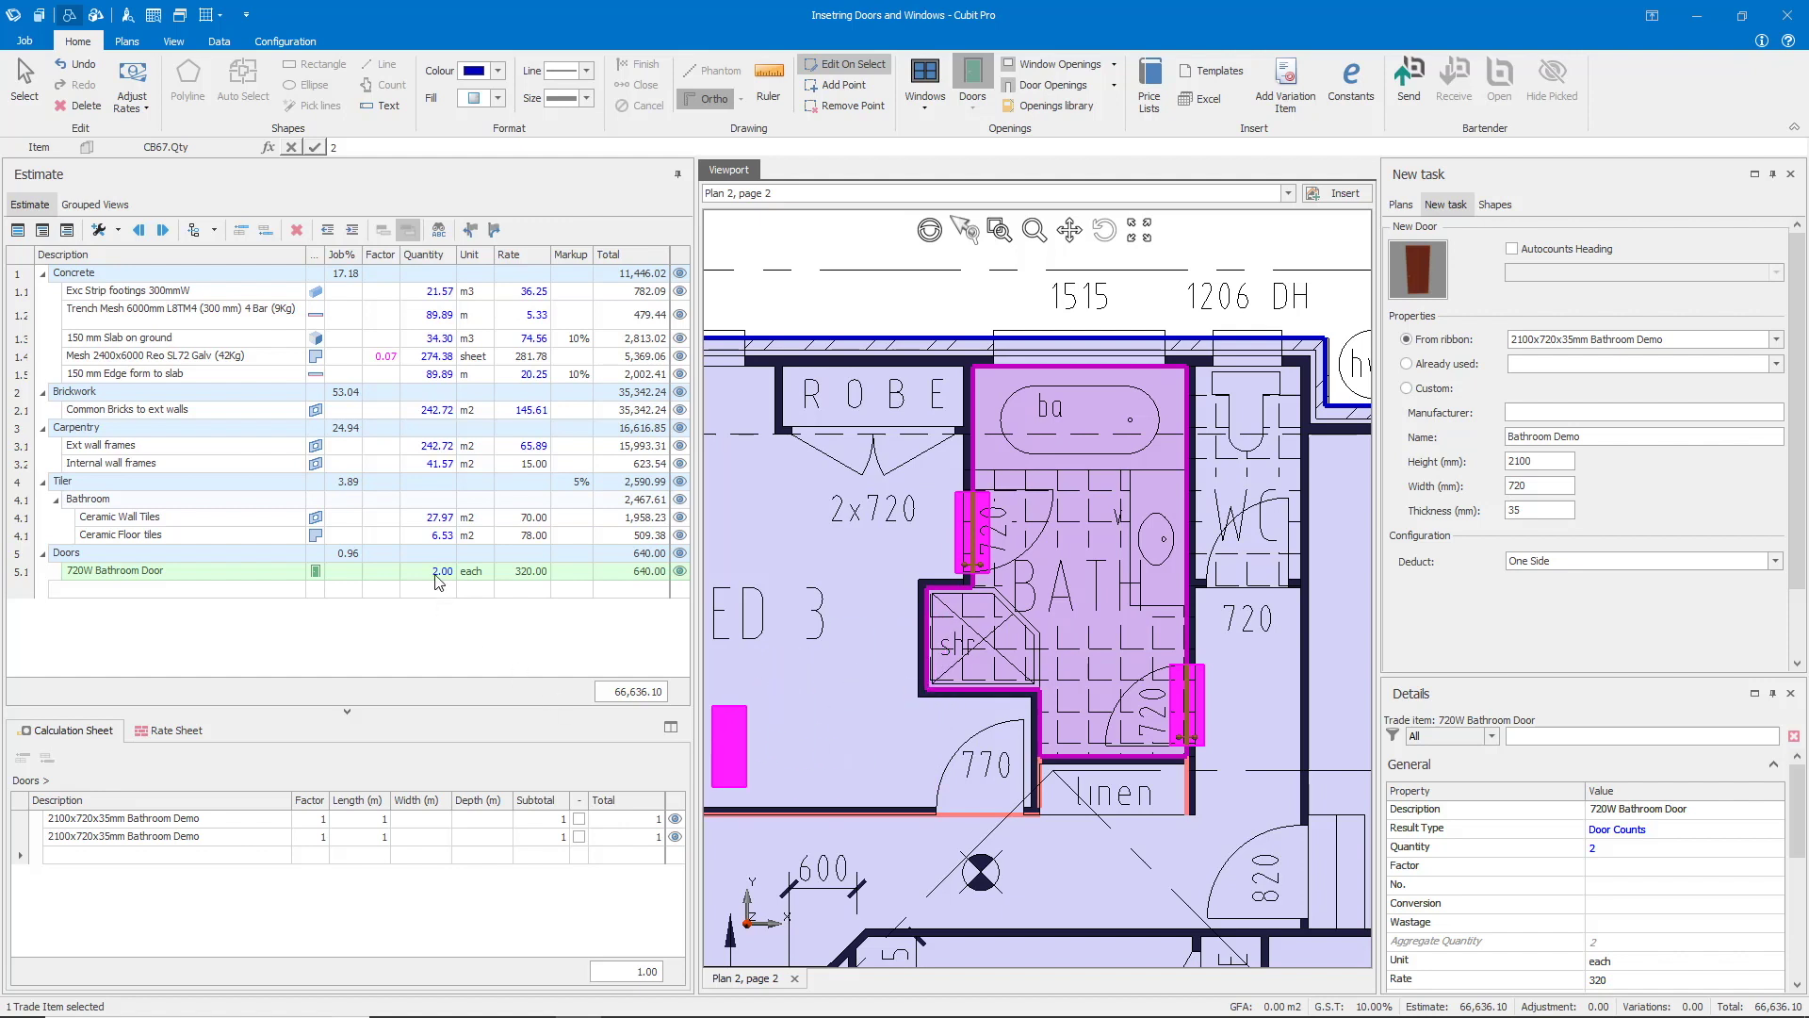
{"action": "left_click", "coordinate": [436, 574]}
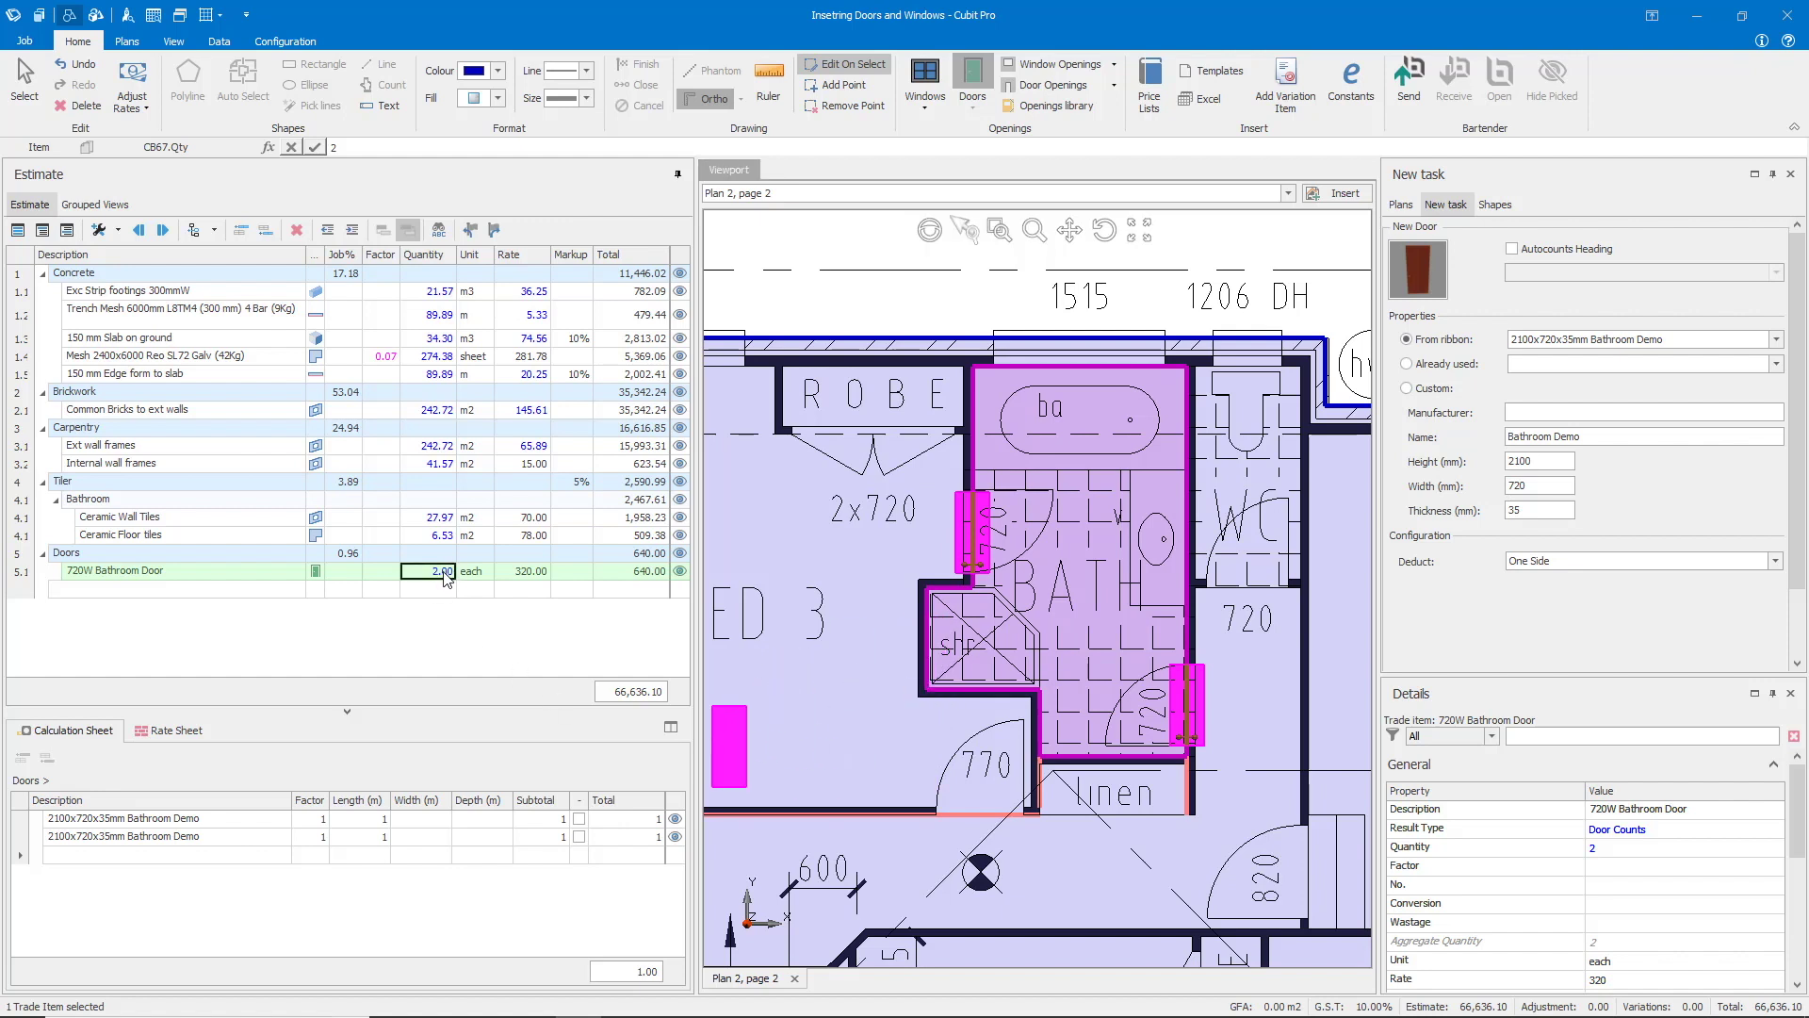
Review the 640.00 door total and the door deductions in wall frames and wall tiles.
{"action": "left_click", "coordinate": [634, 576]}
{"action": "left_click", "coordinate": [428, 448]}
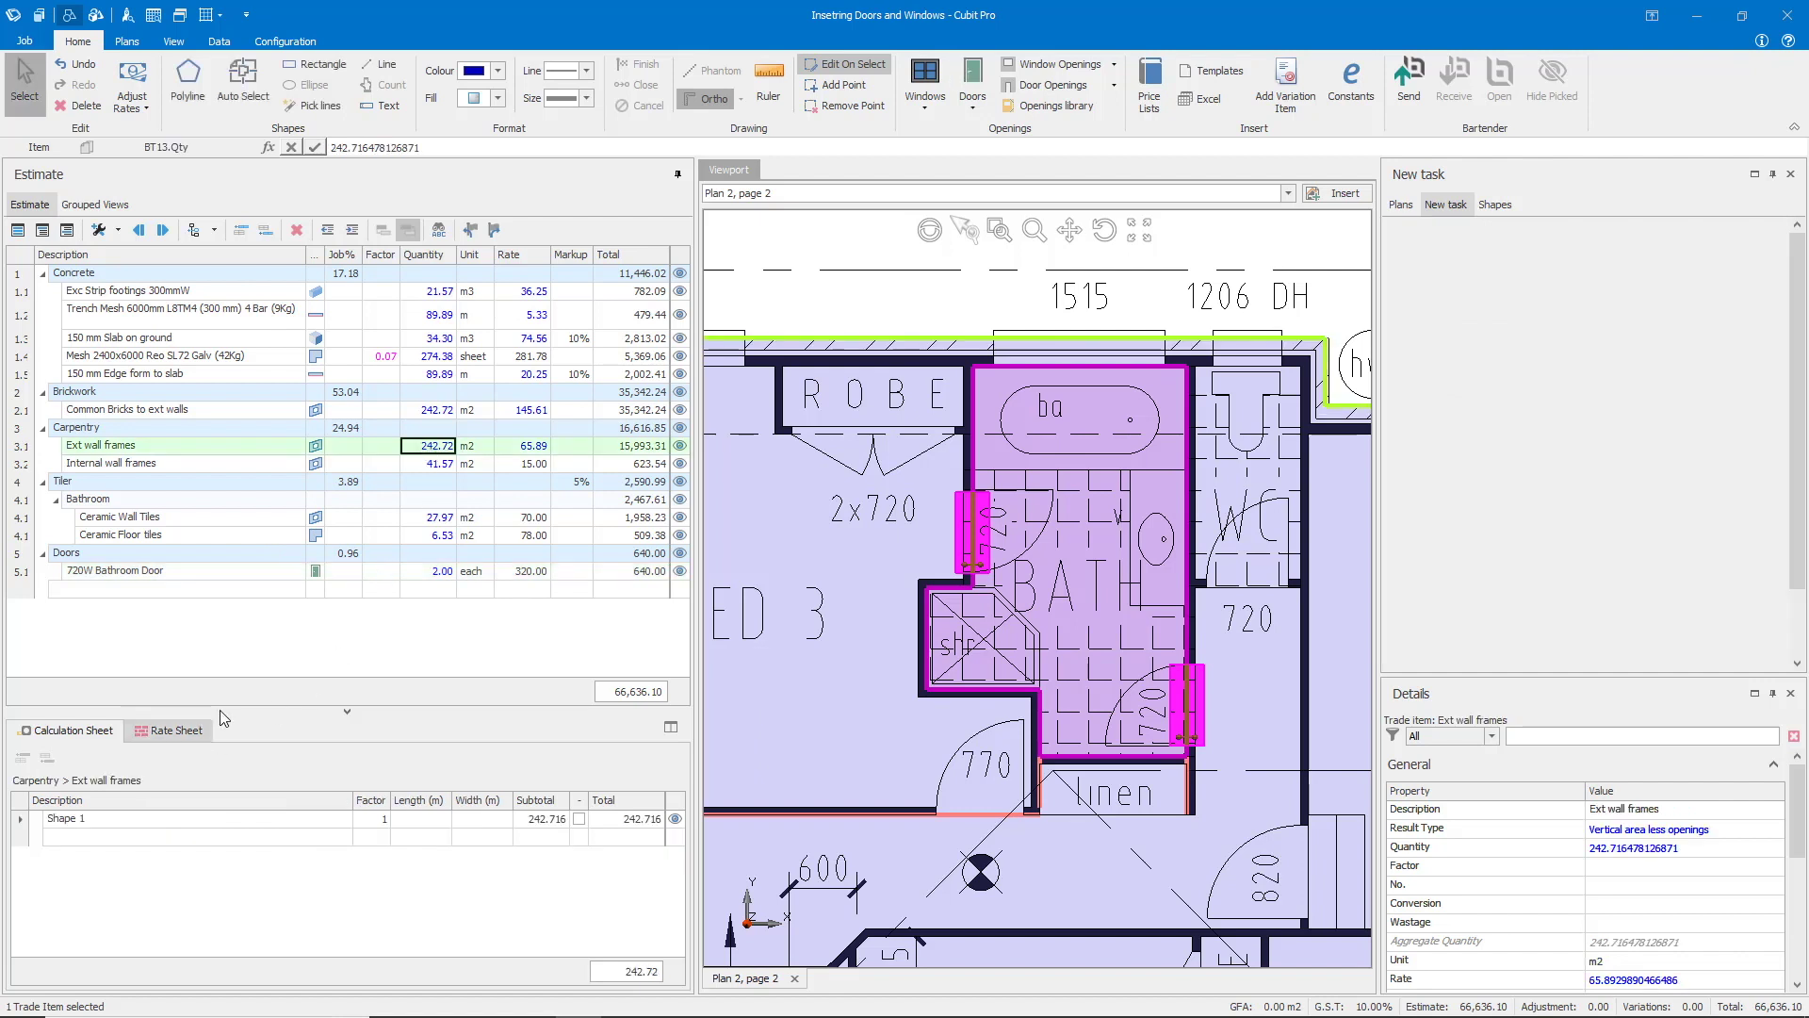
{"action": "left_click", "coordinate": [437, 465]}
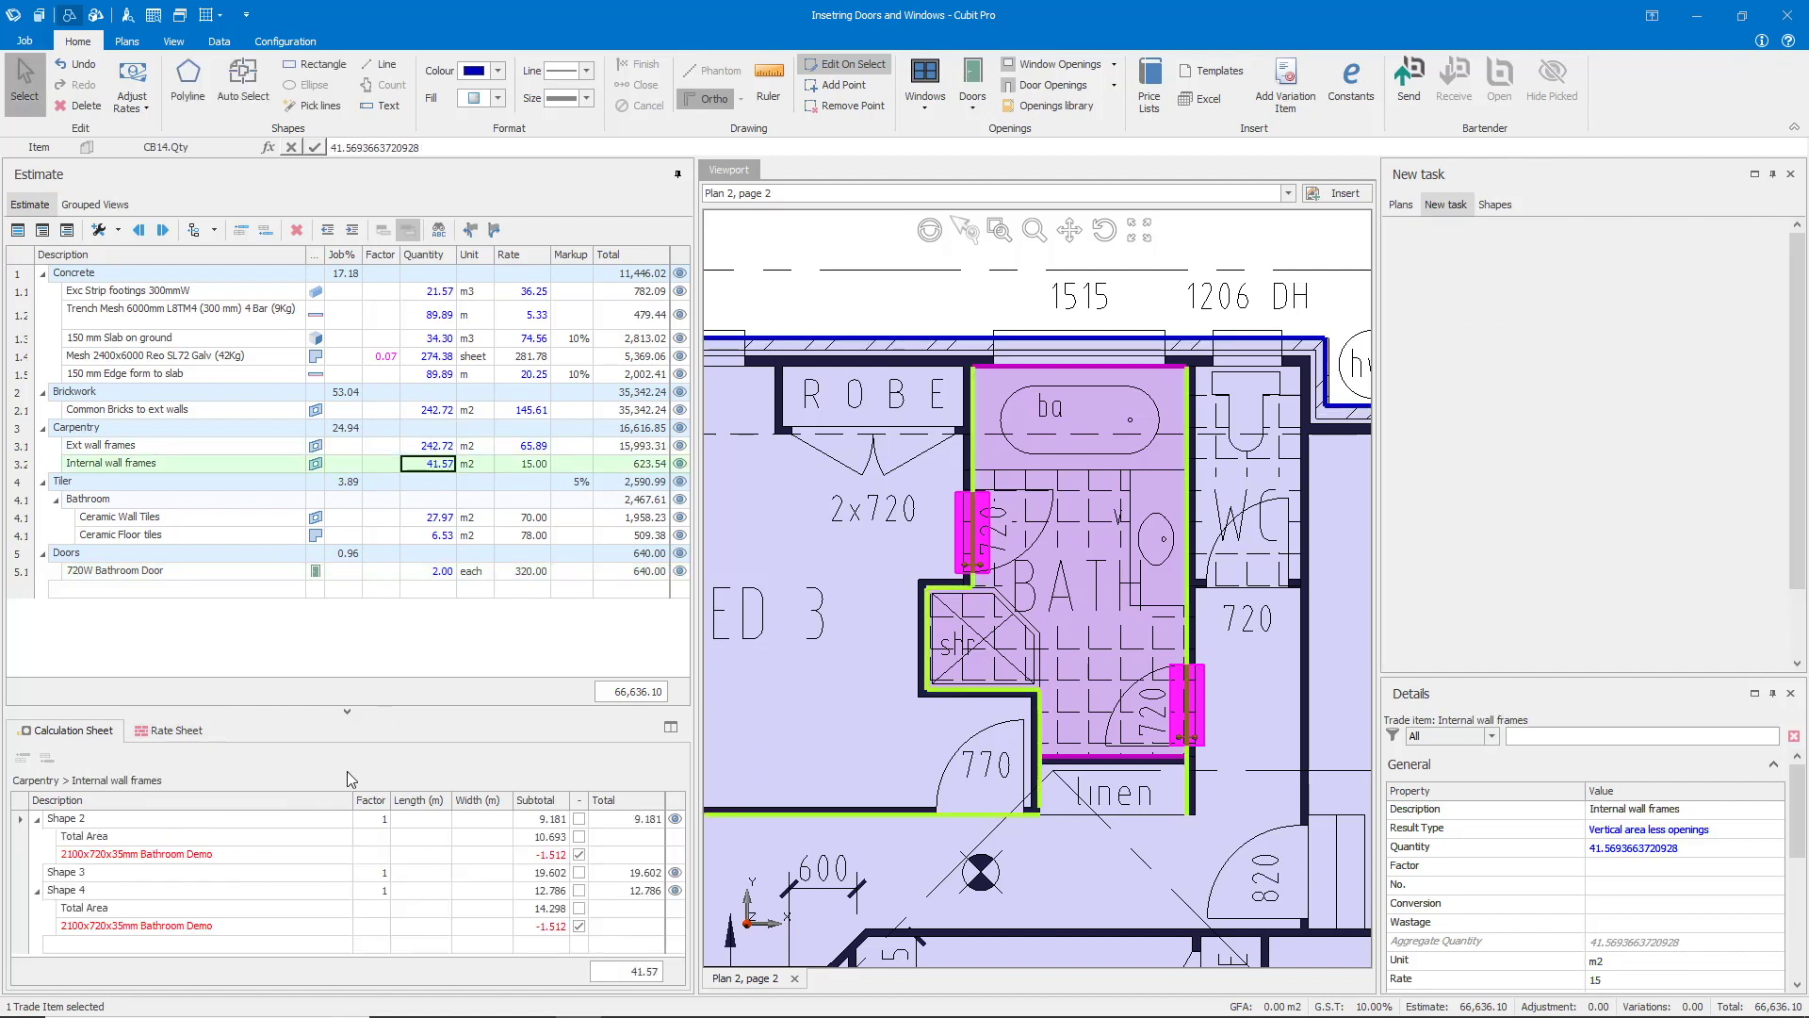
{"action": "left_click", "coordinate": [191, 856]}
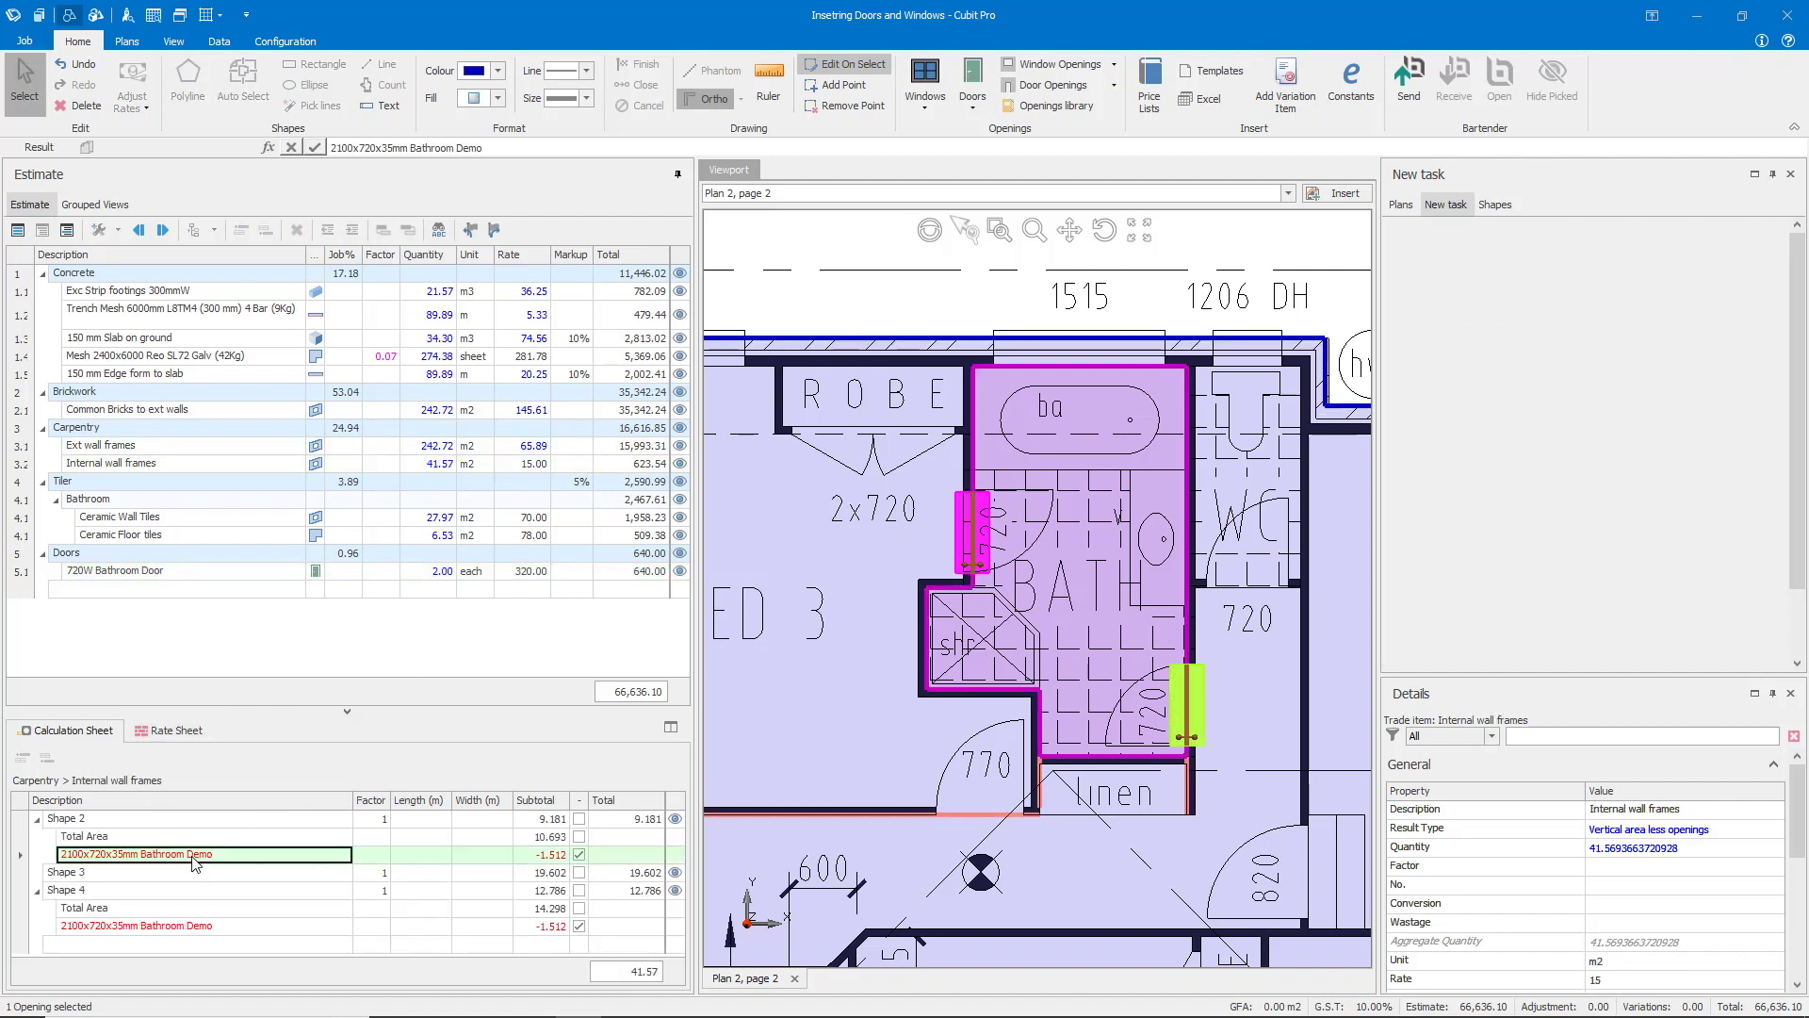
{"action": "left_click", "coordinate": [181, 925]}
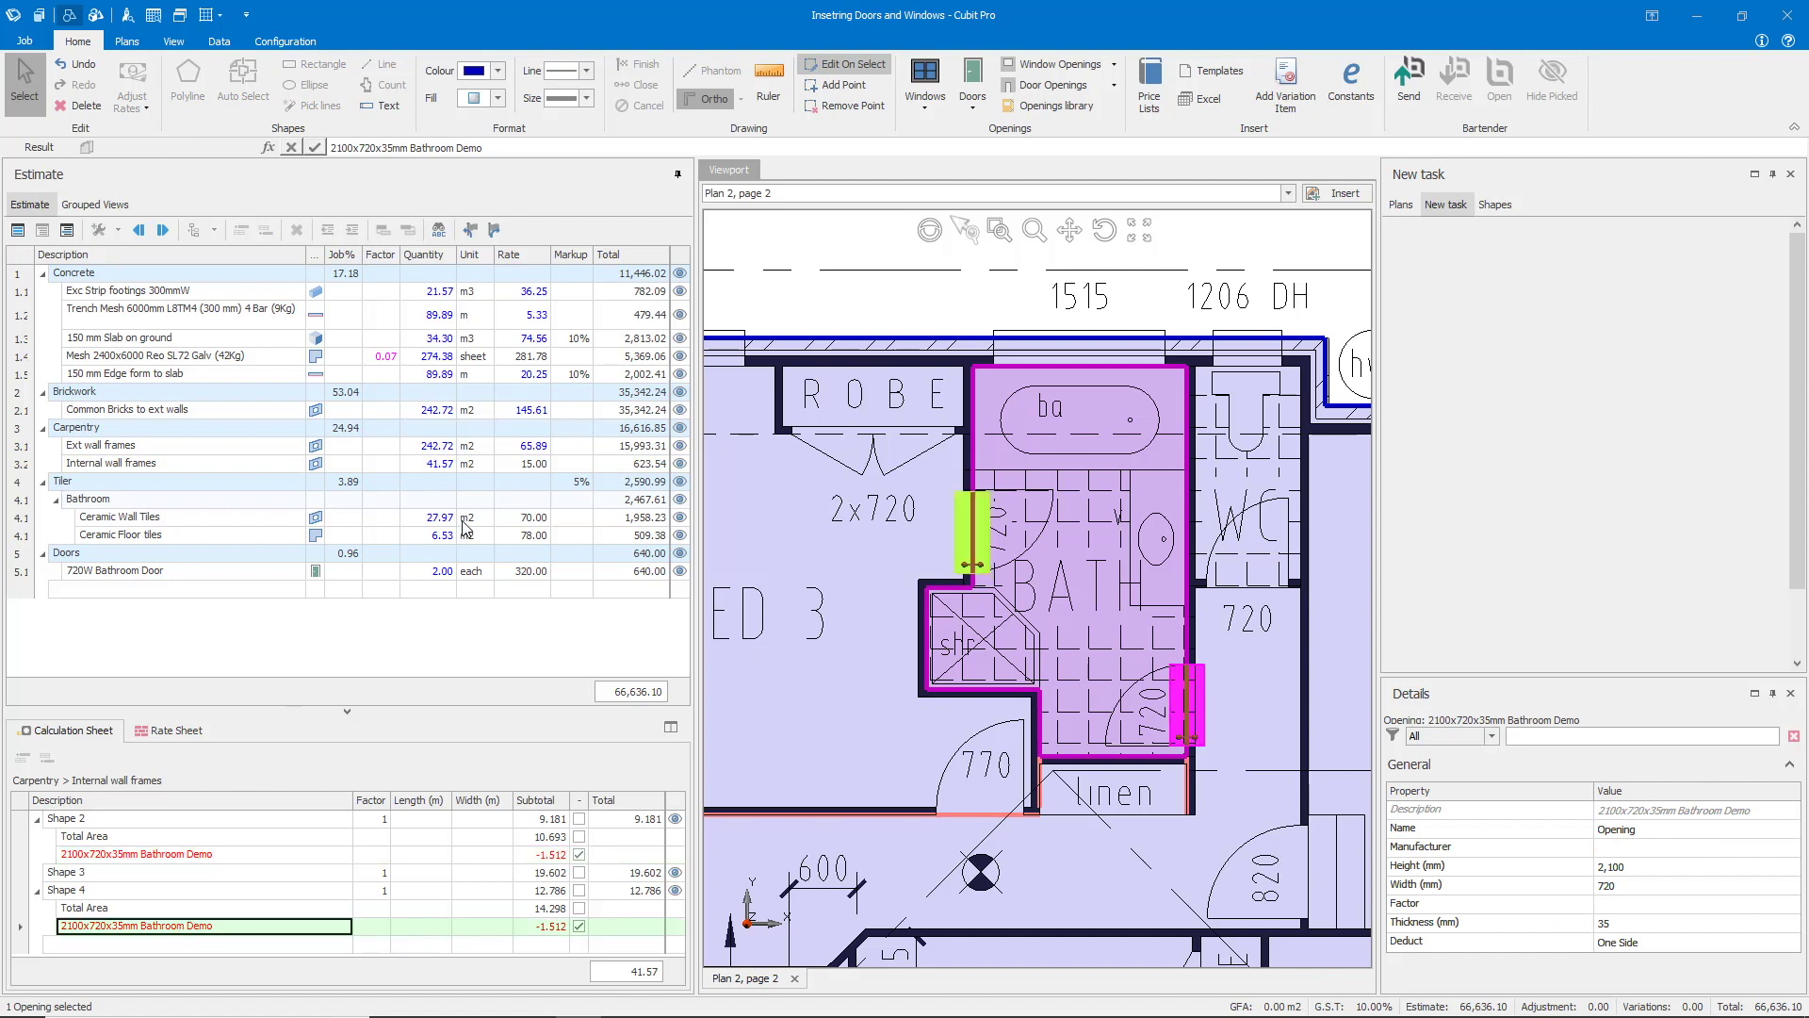
{"action": "left_click", "coordinate": [441, 517]}
Delete the two bathroom door openings via the Ceramic Wall Tiles deductions.
{"action": "left_click", "coordinate": [224, 861]}
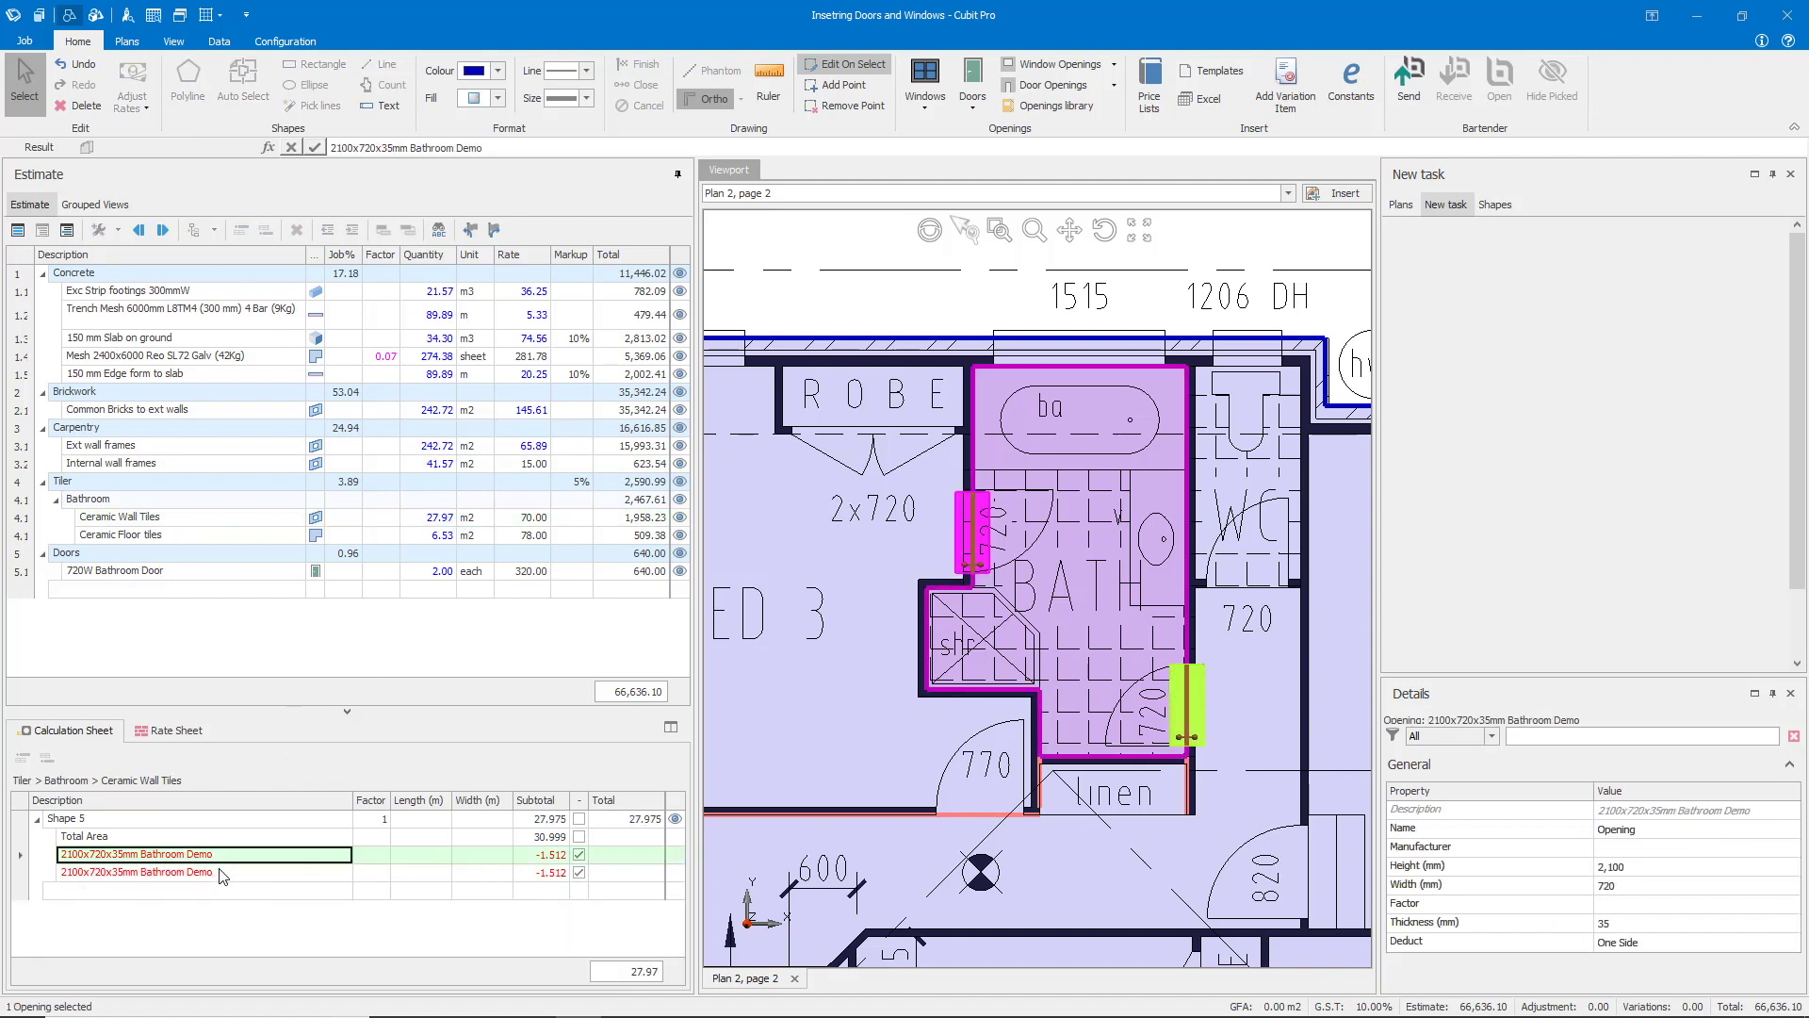
{"action": "left_click", "coordinate": [221, 874]}
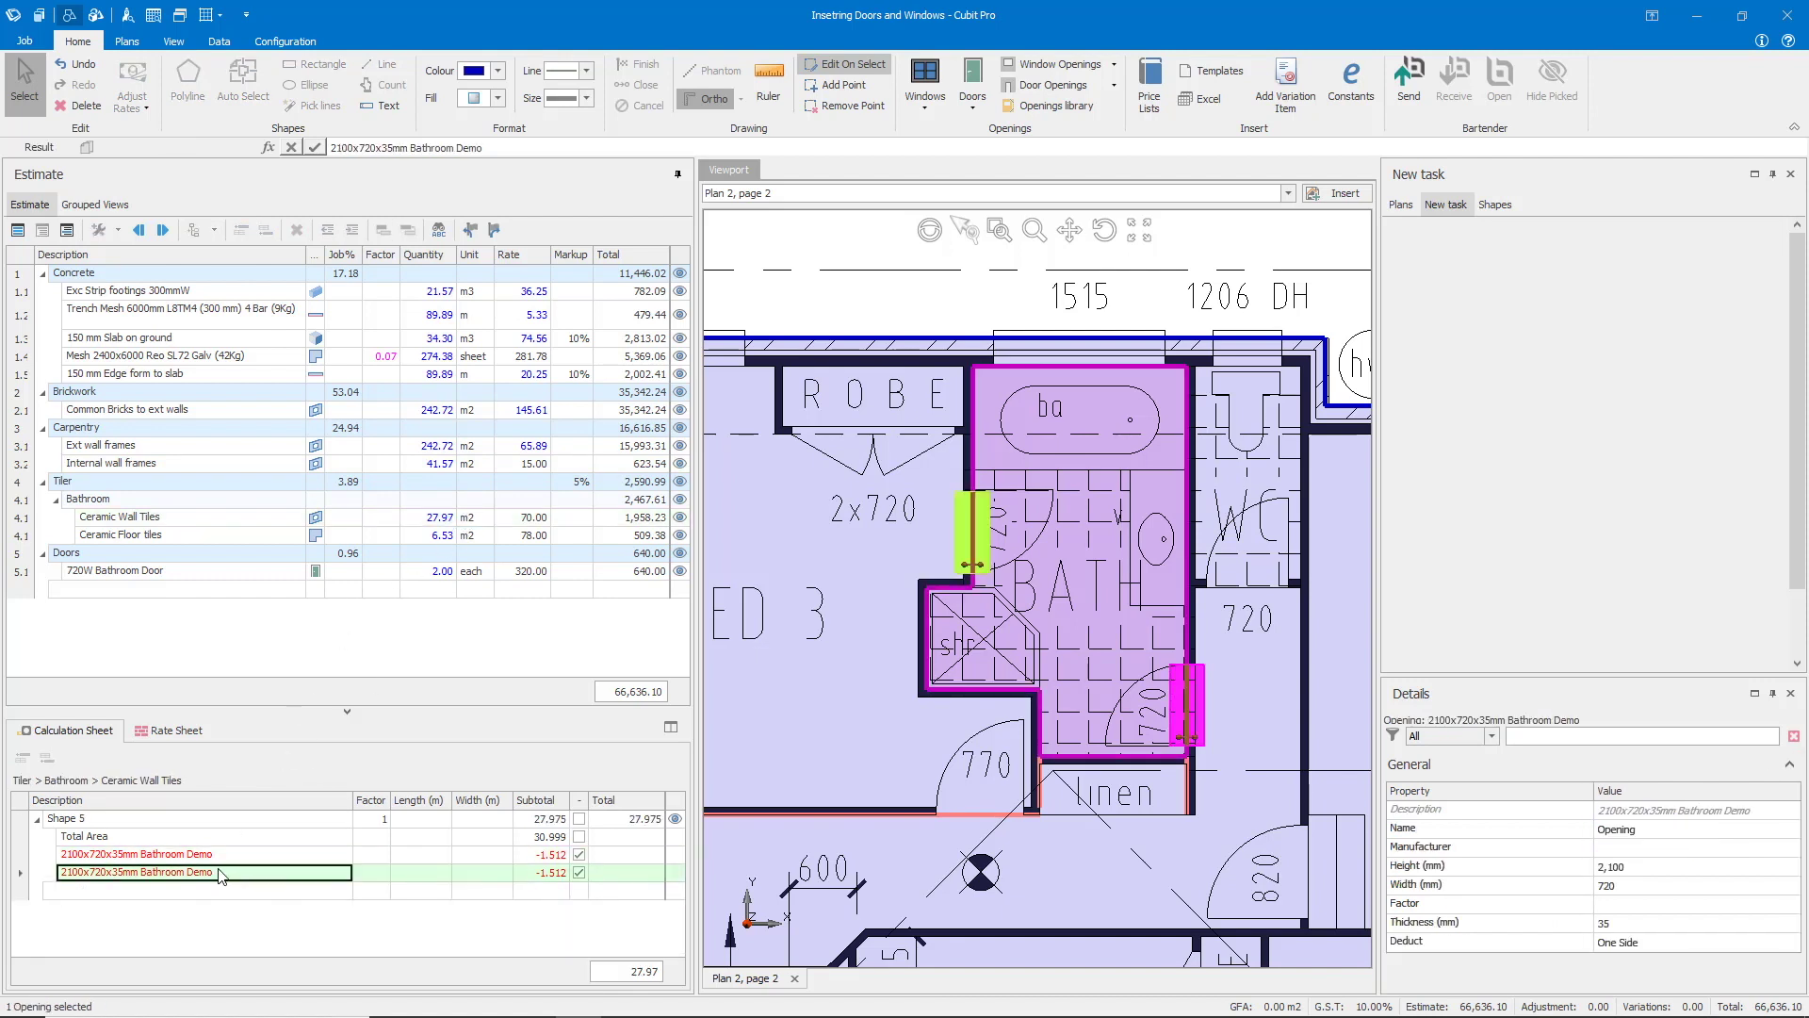
{"action": "left_click", "coordinate": [201, 632]}
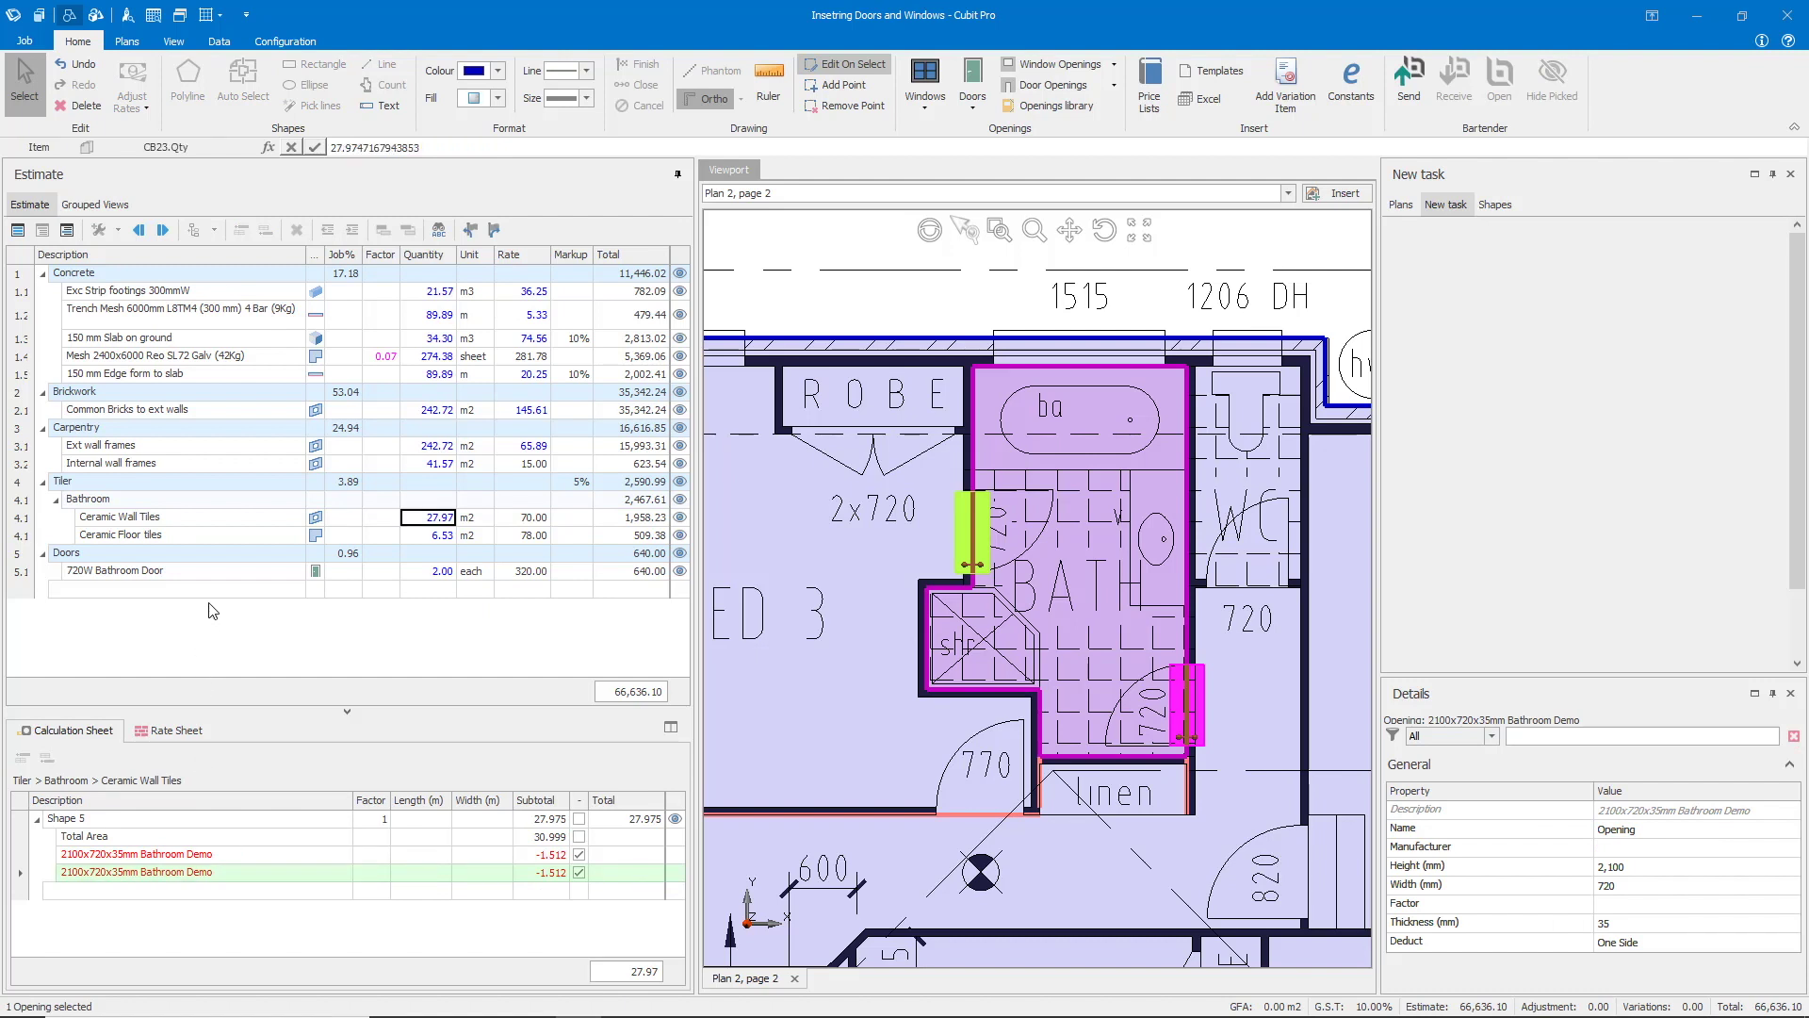
{"action": "key", "text": "Delete"}
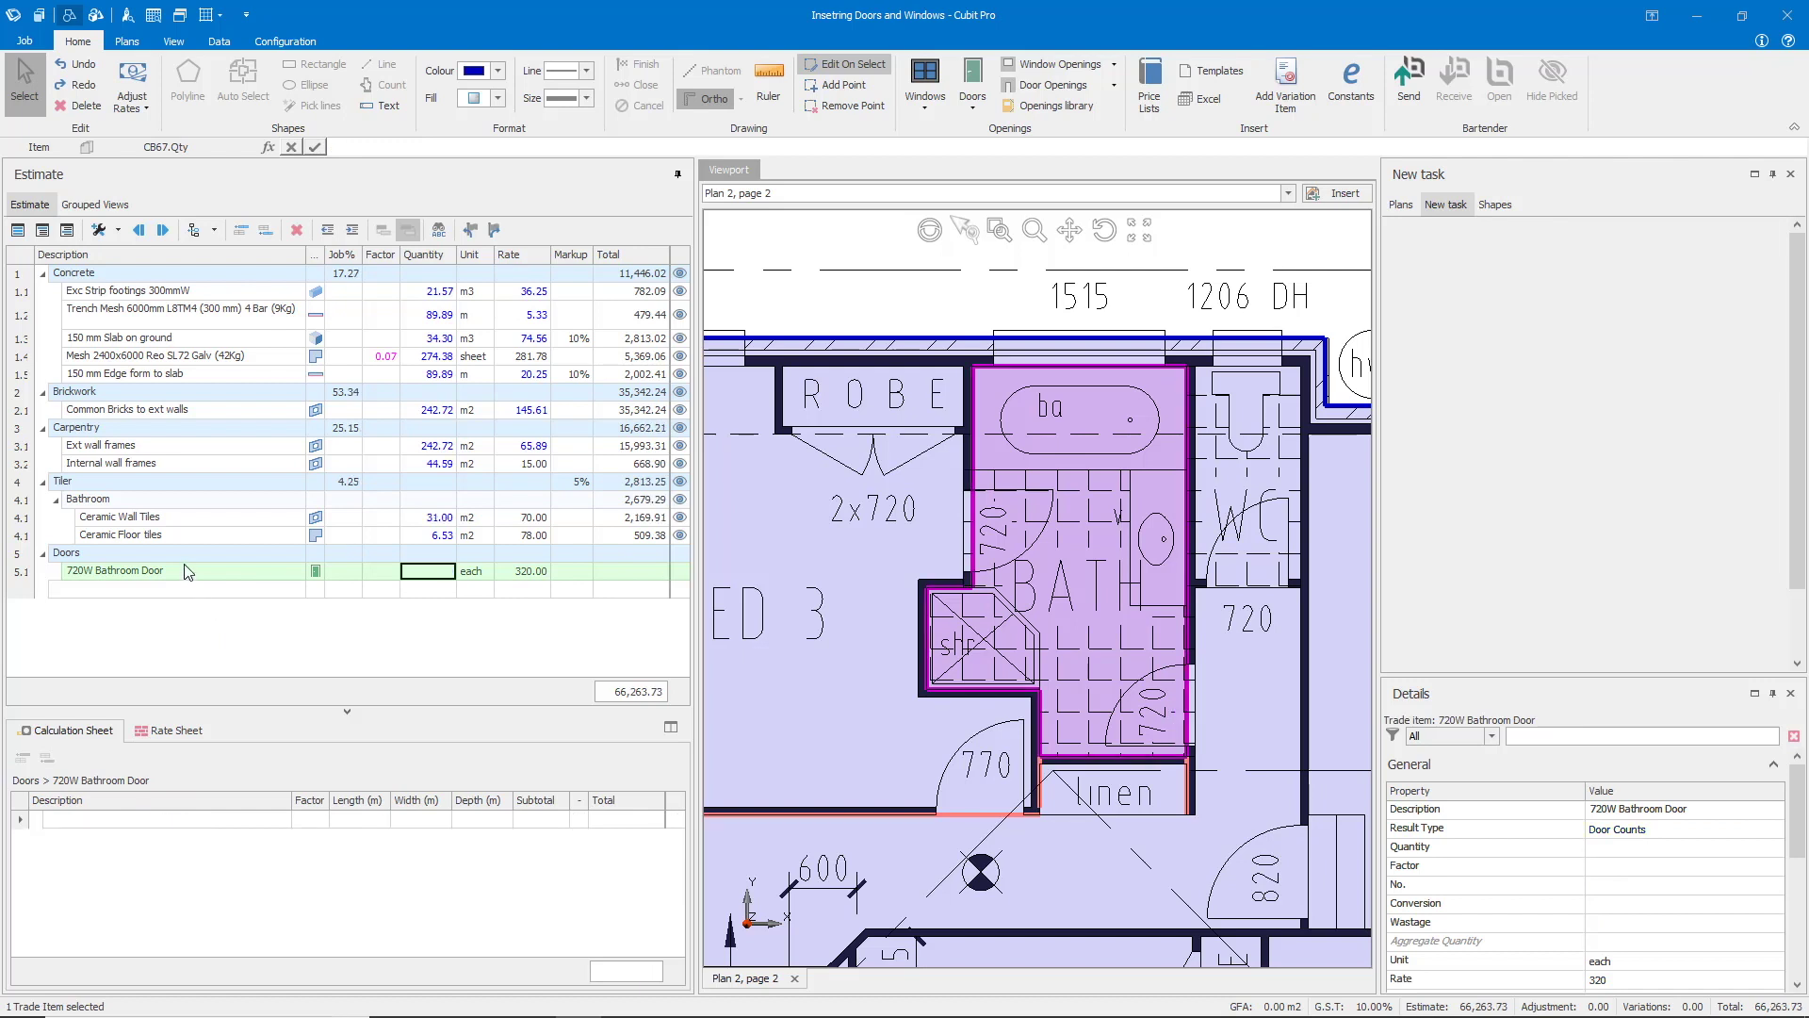
Delete the Doors heading and place a 2100x720x35mm Bathroom Demo door on the right wall, auto-counted.
{"action": "left_click", "coordinate": [183, 558]}
{"action": "key", "text": "Delete"}
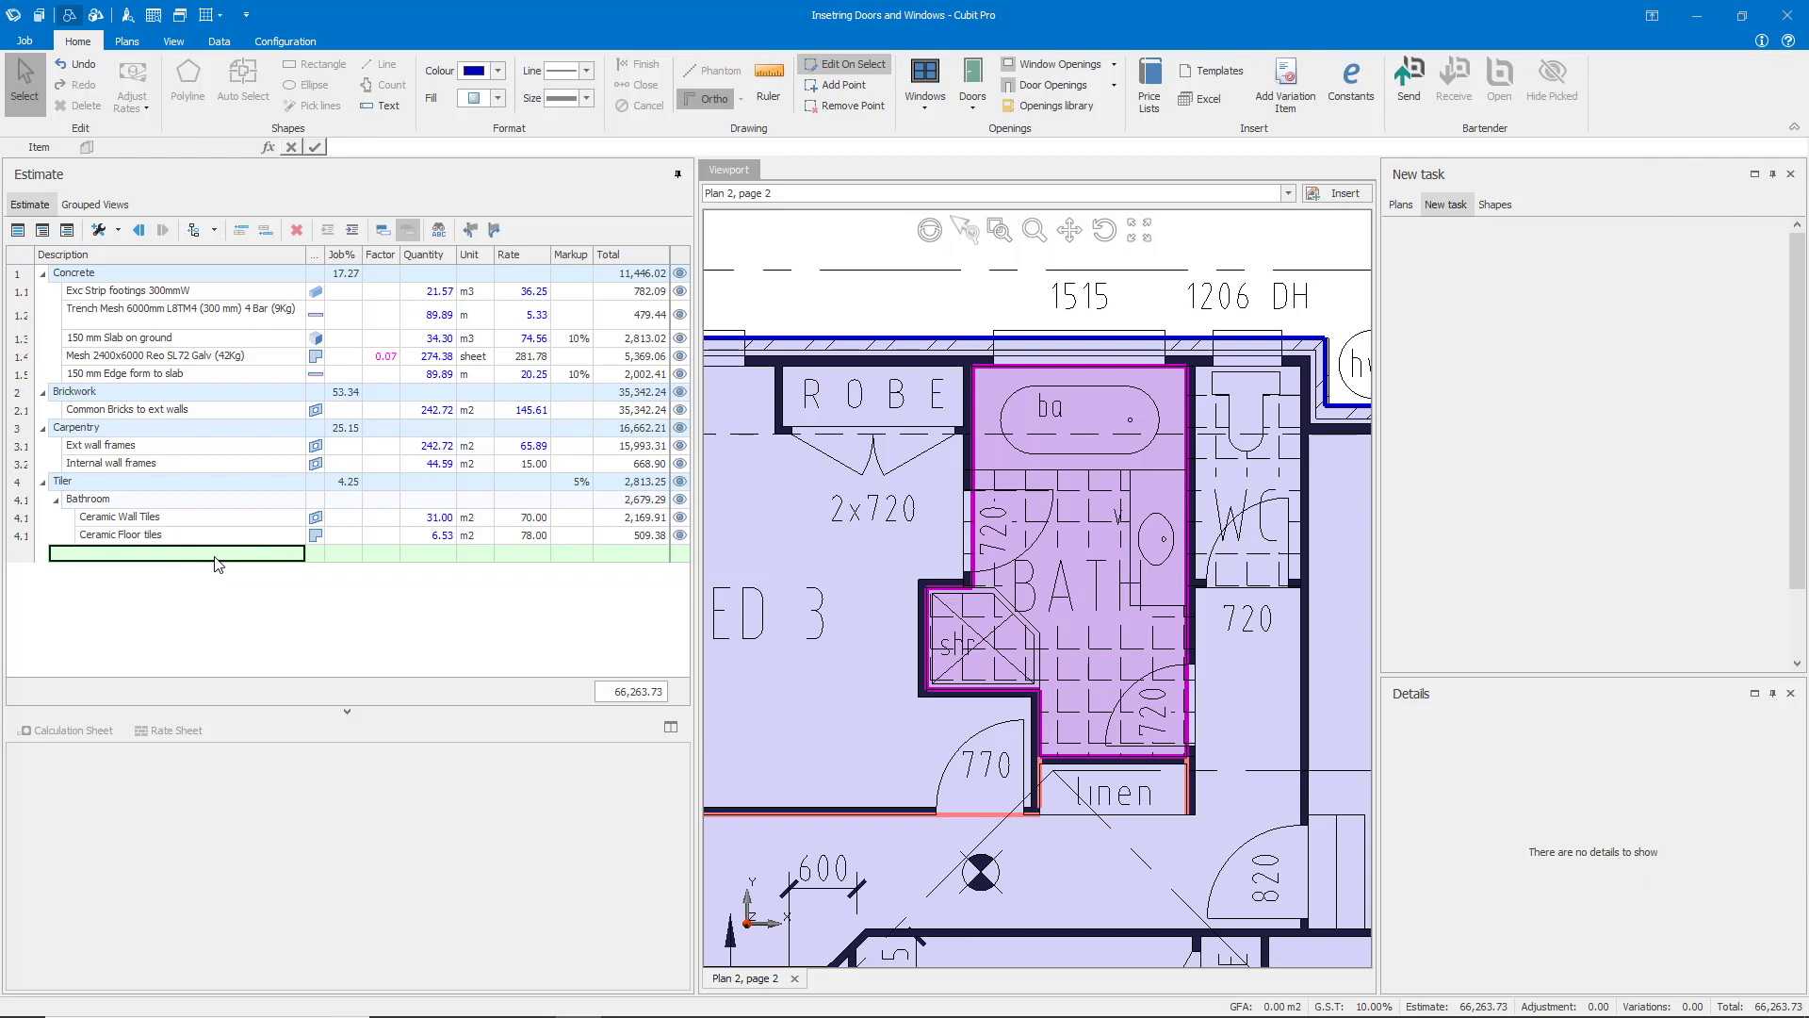
{"action": "left_click", "coordinate": [973, 106]}
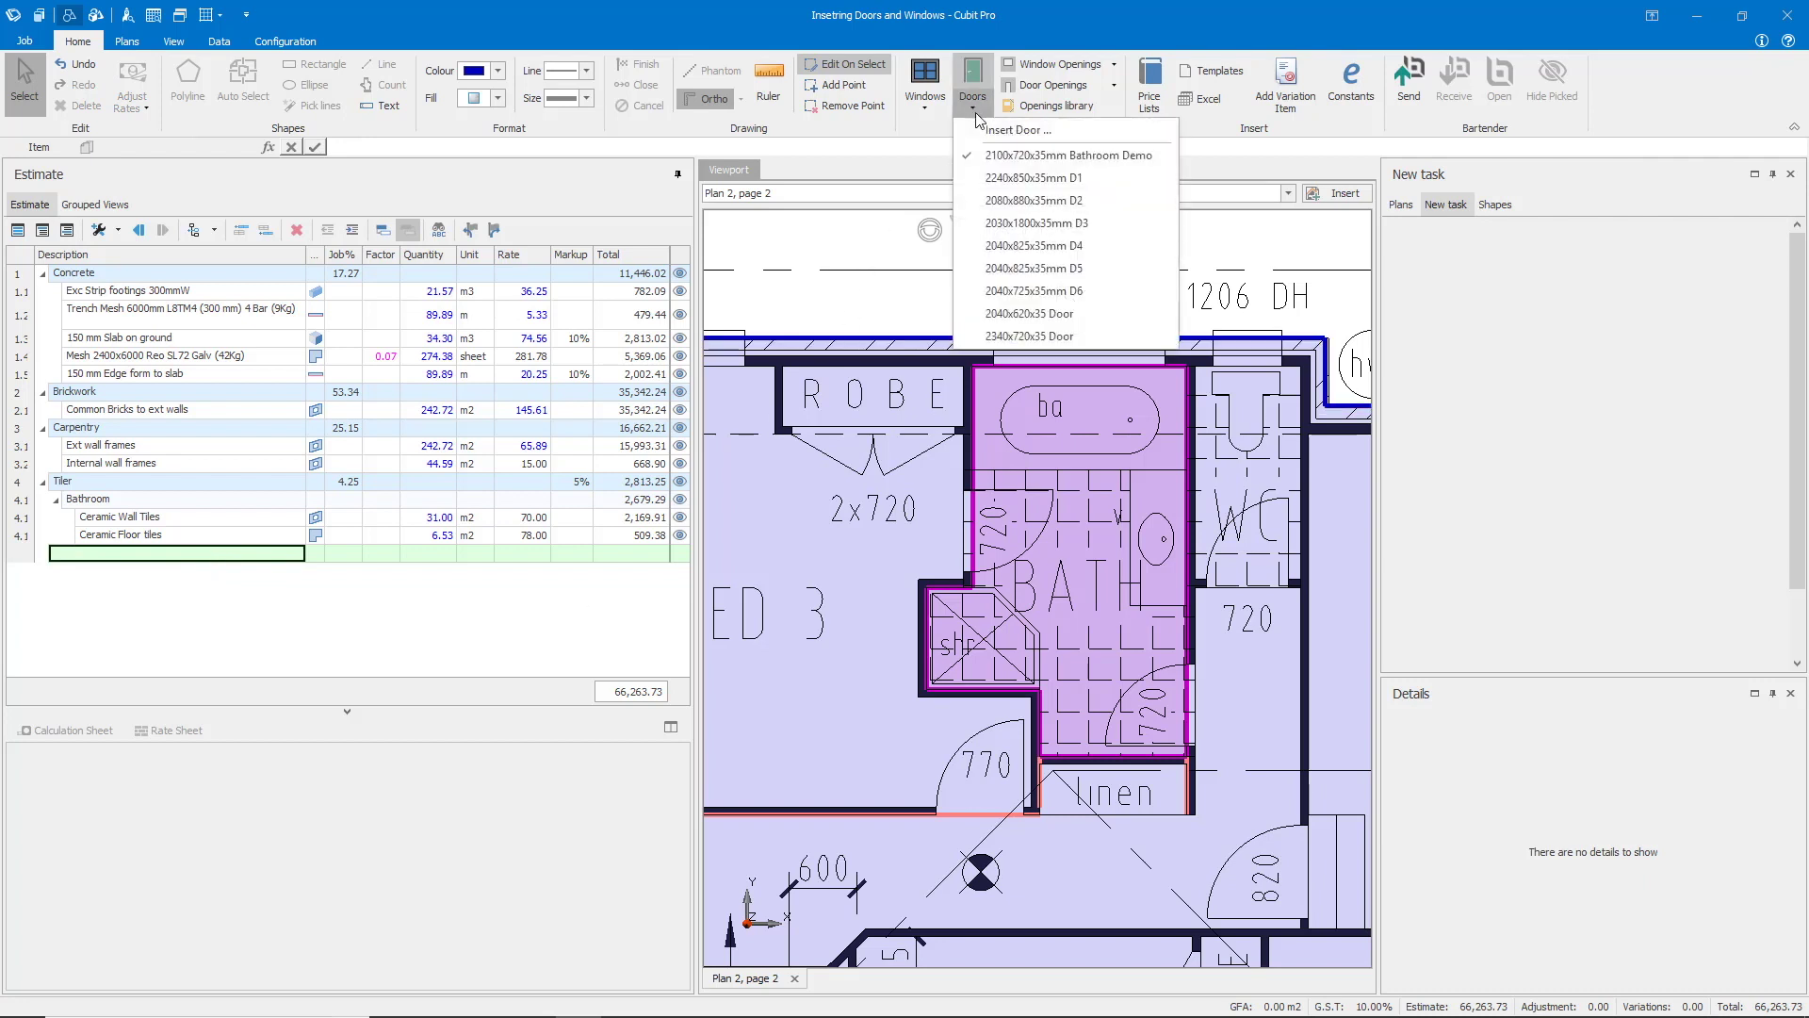
{"action": "left_click", "coordinate": [1035, 154]}
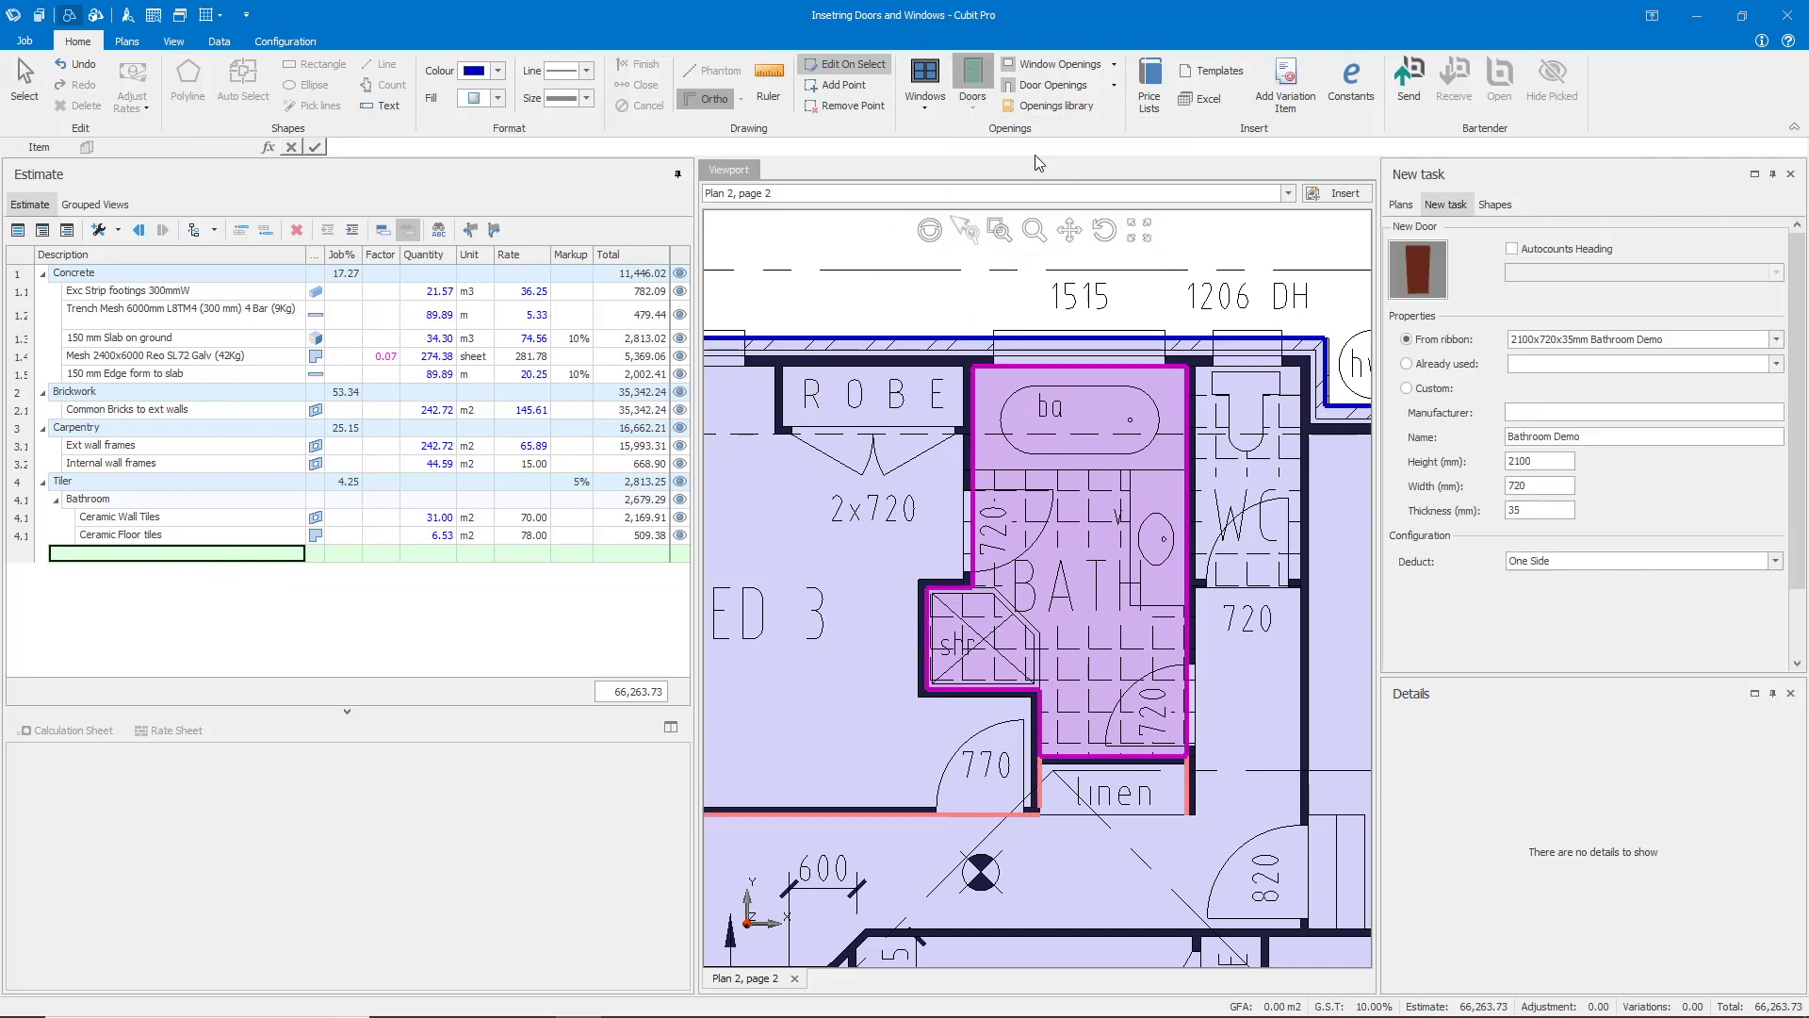
{"action": "left_click", "coordinate": [1521, 250]}
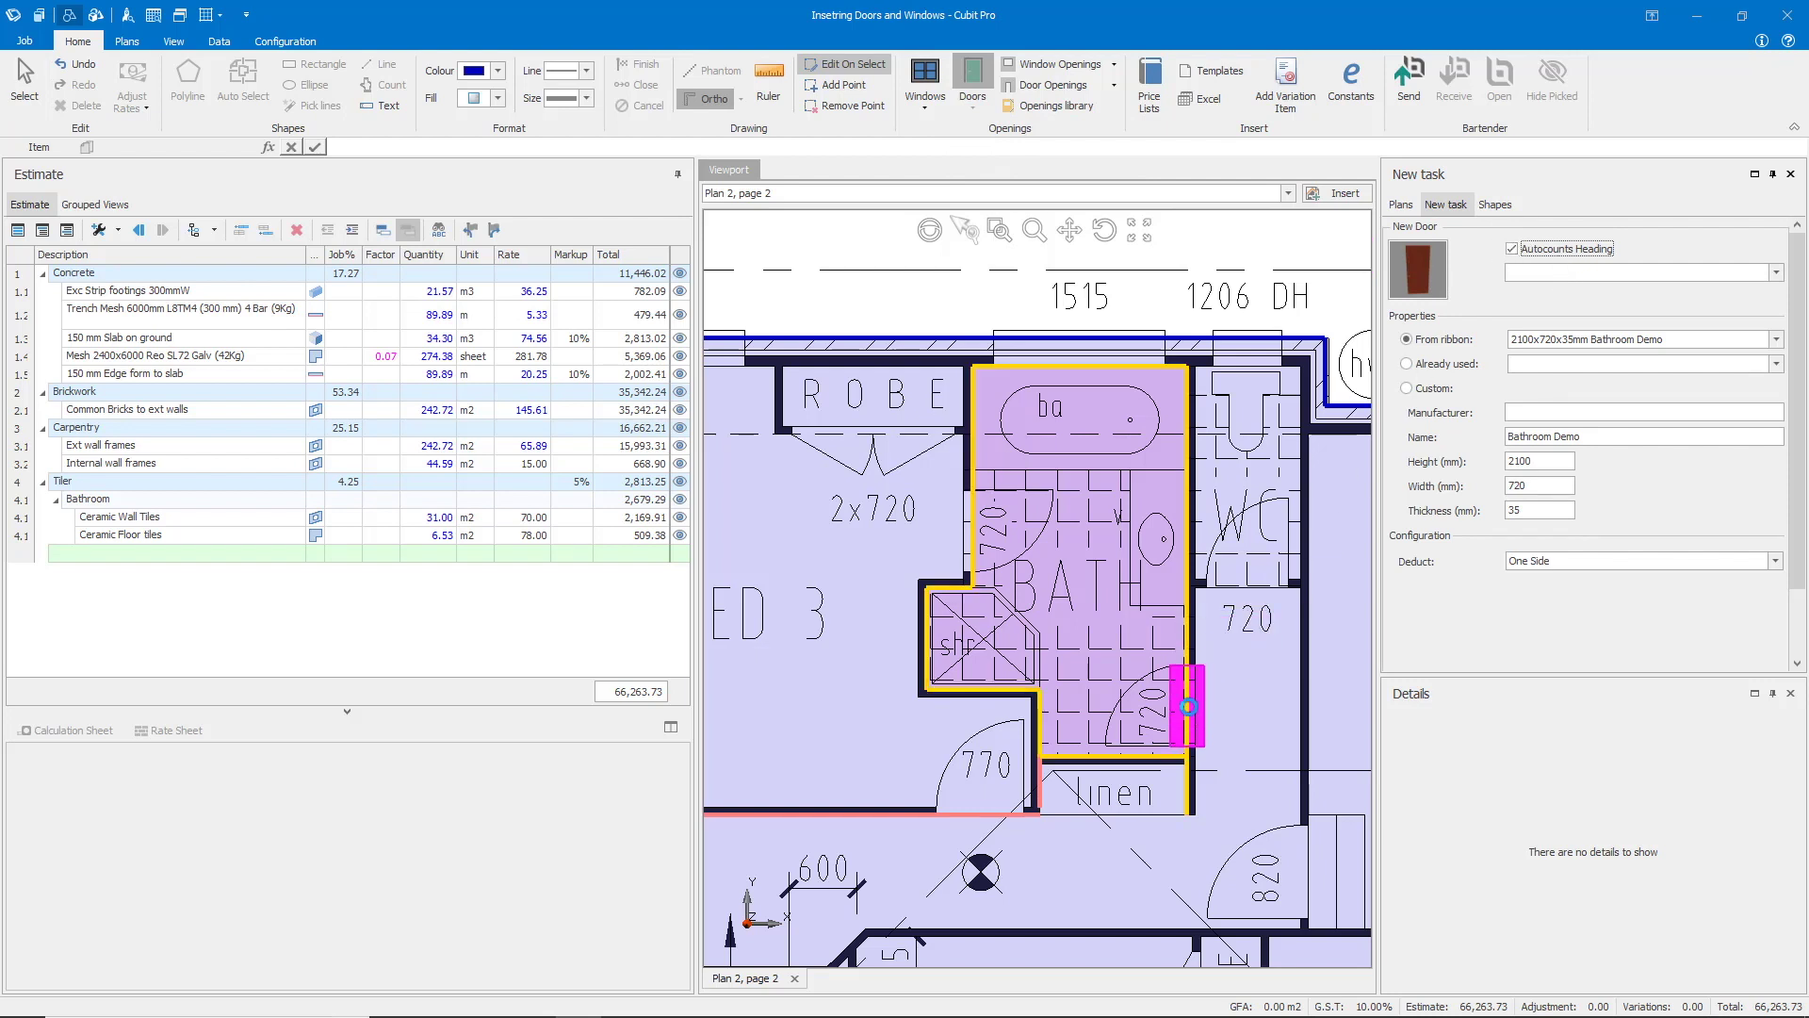
{"action": "left_click", "coordinate": [1194, 714]}
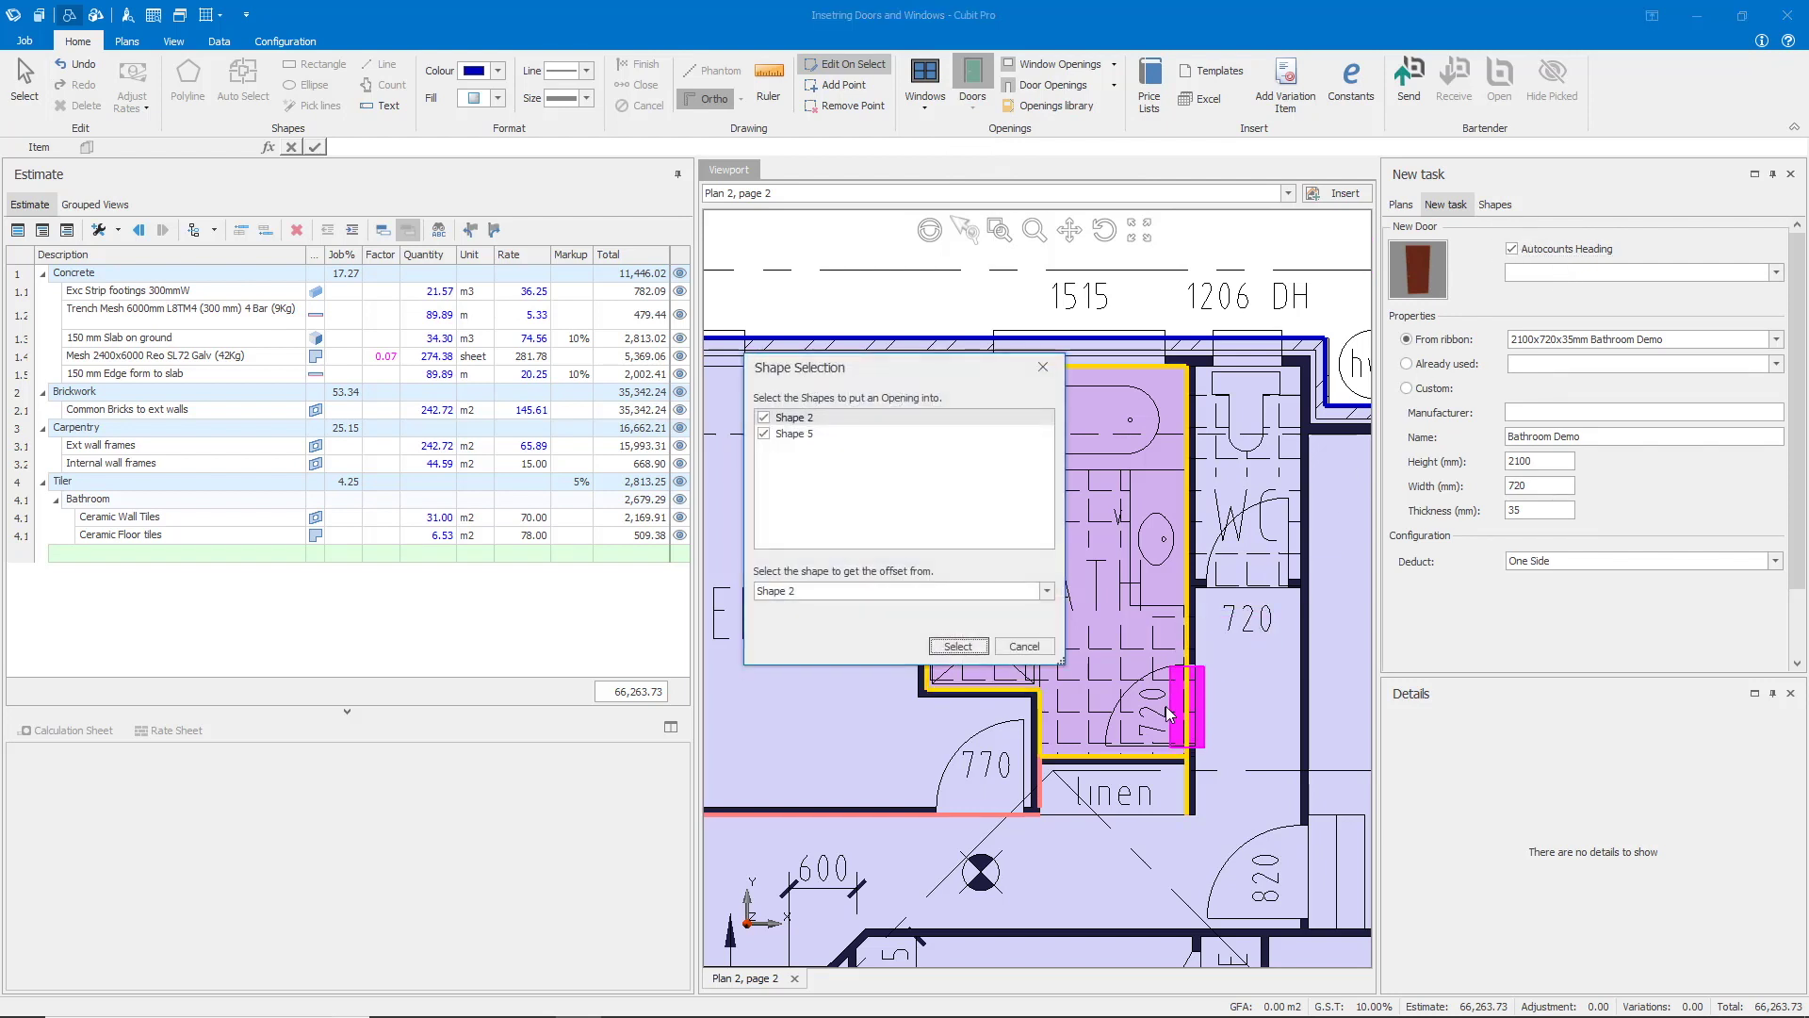
{"action": "left_click", "coordinate": [961, 646]}
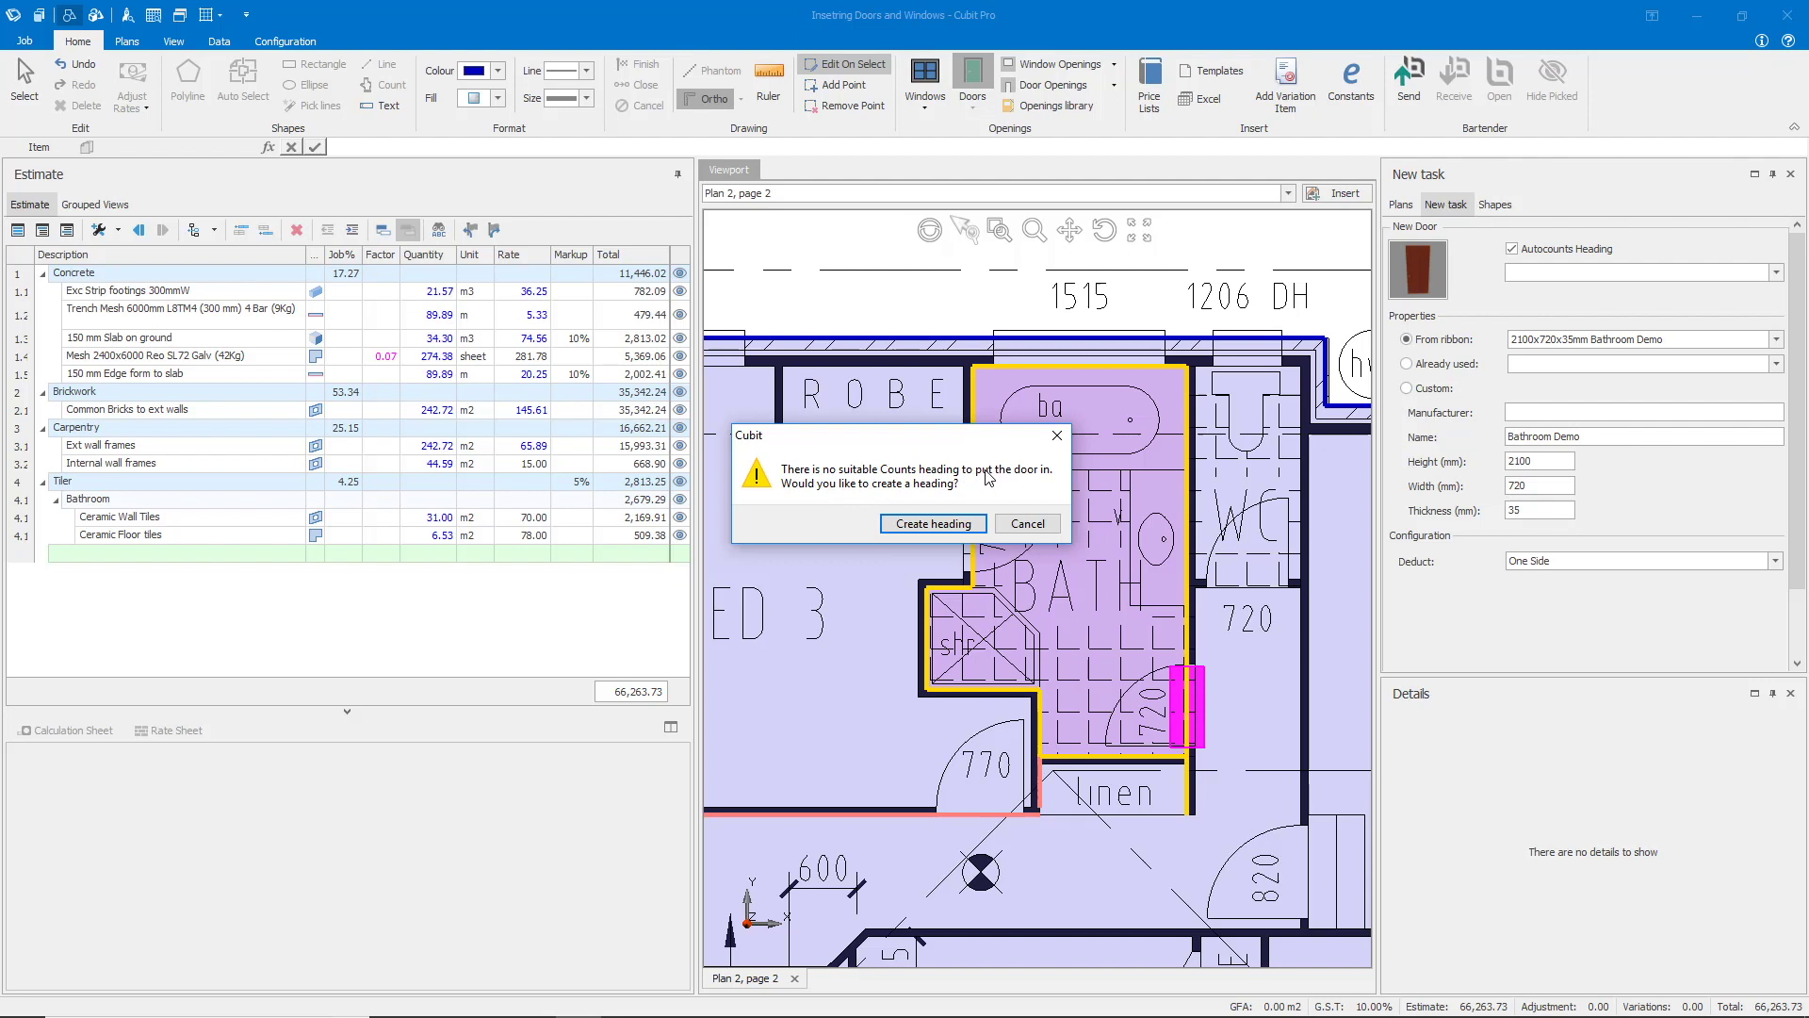
Create the auto-counted Doors heading at 320 per door, then add a second door on the left wall.
{"action": "left_click", "coordinate": [926, 530]}
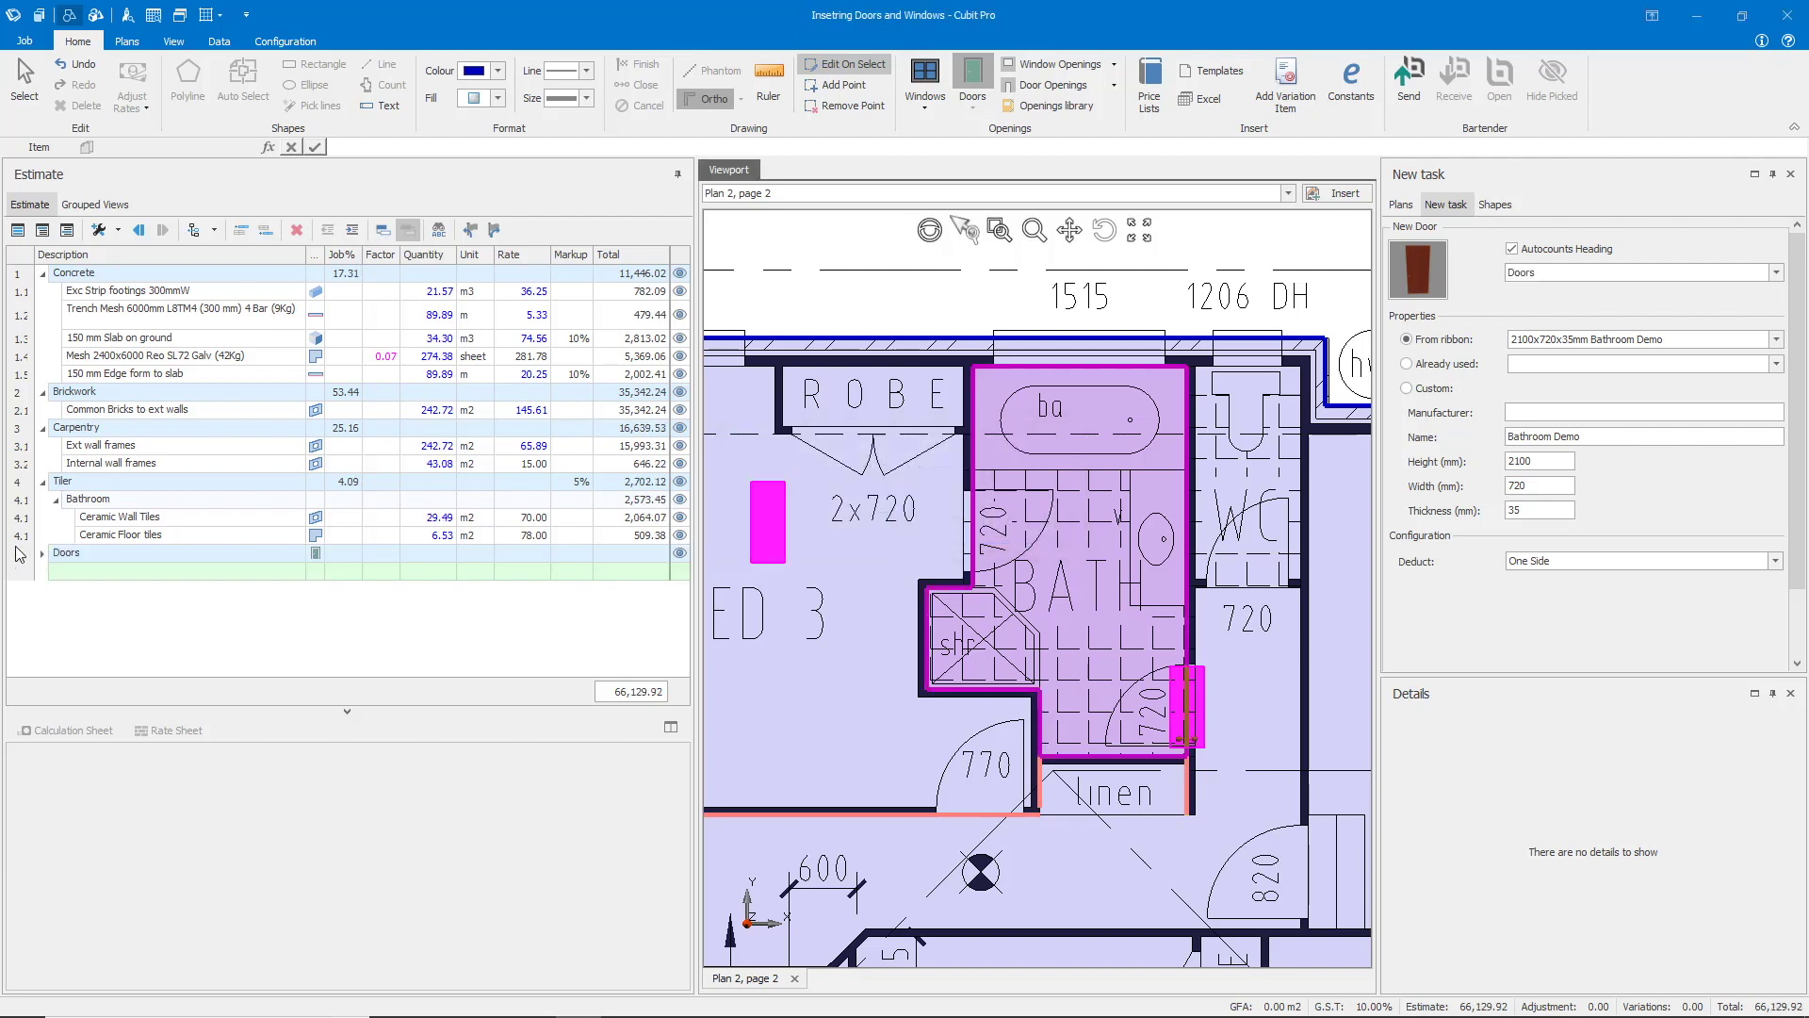
{"action": "left_click", "coordinate": [85, 558]}
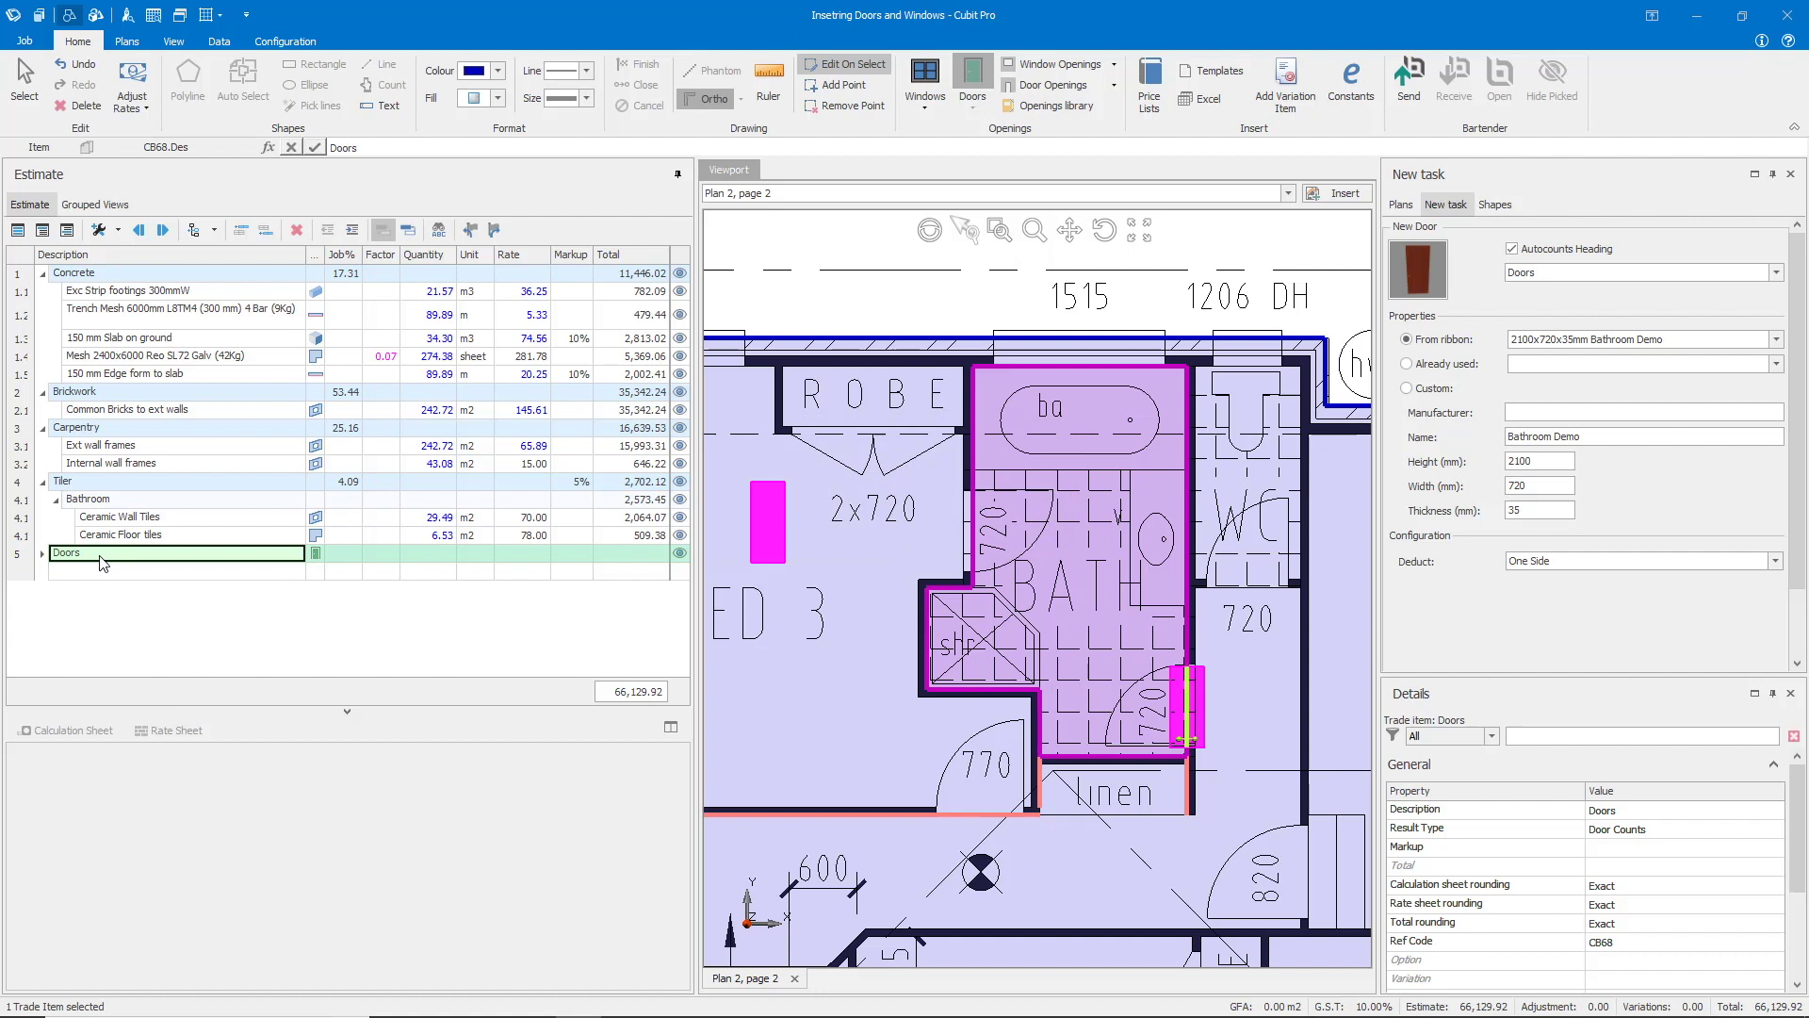
{"action": "left_click", "coordinate": [42, 554]}
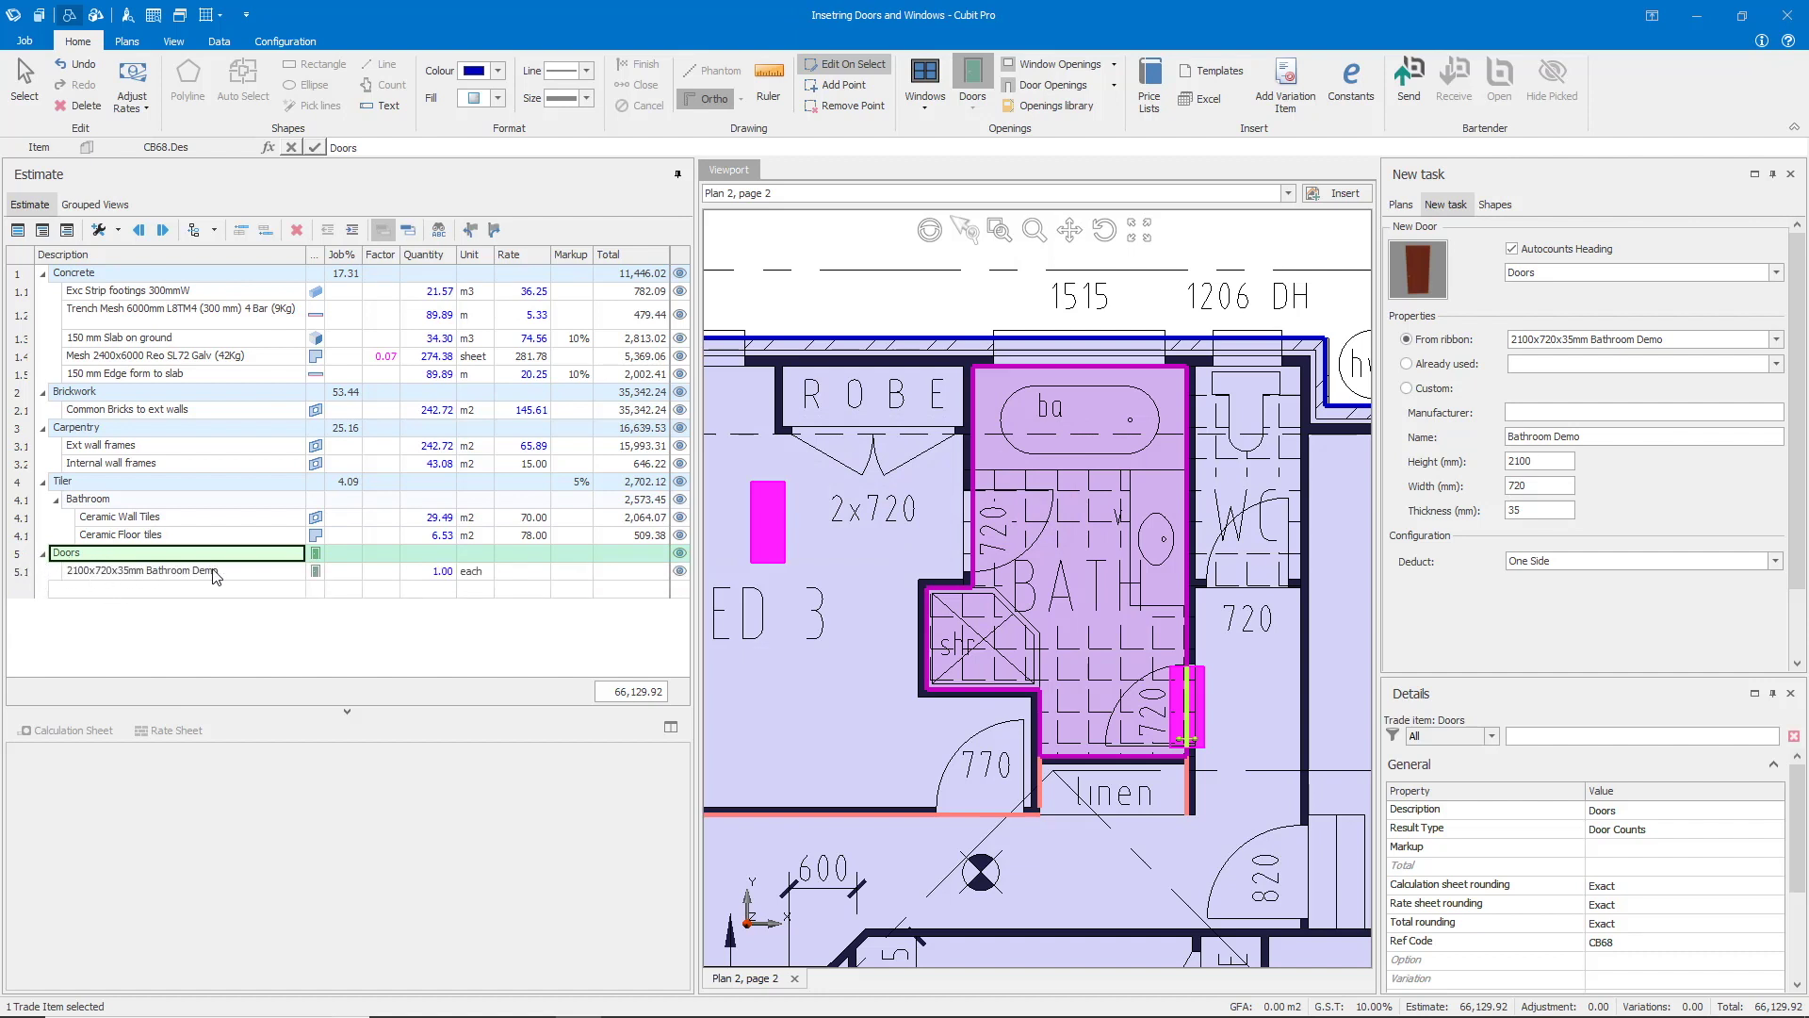
{"action": "left_click", "coordinate": [521, 571]}
{"action": "type", "text": "320"}
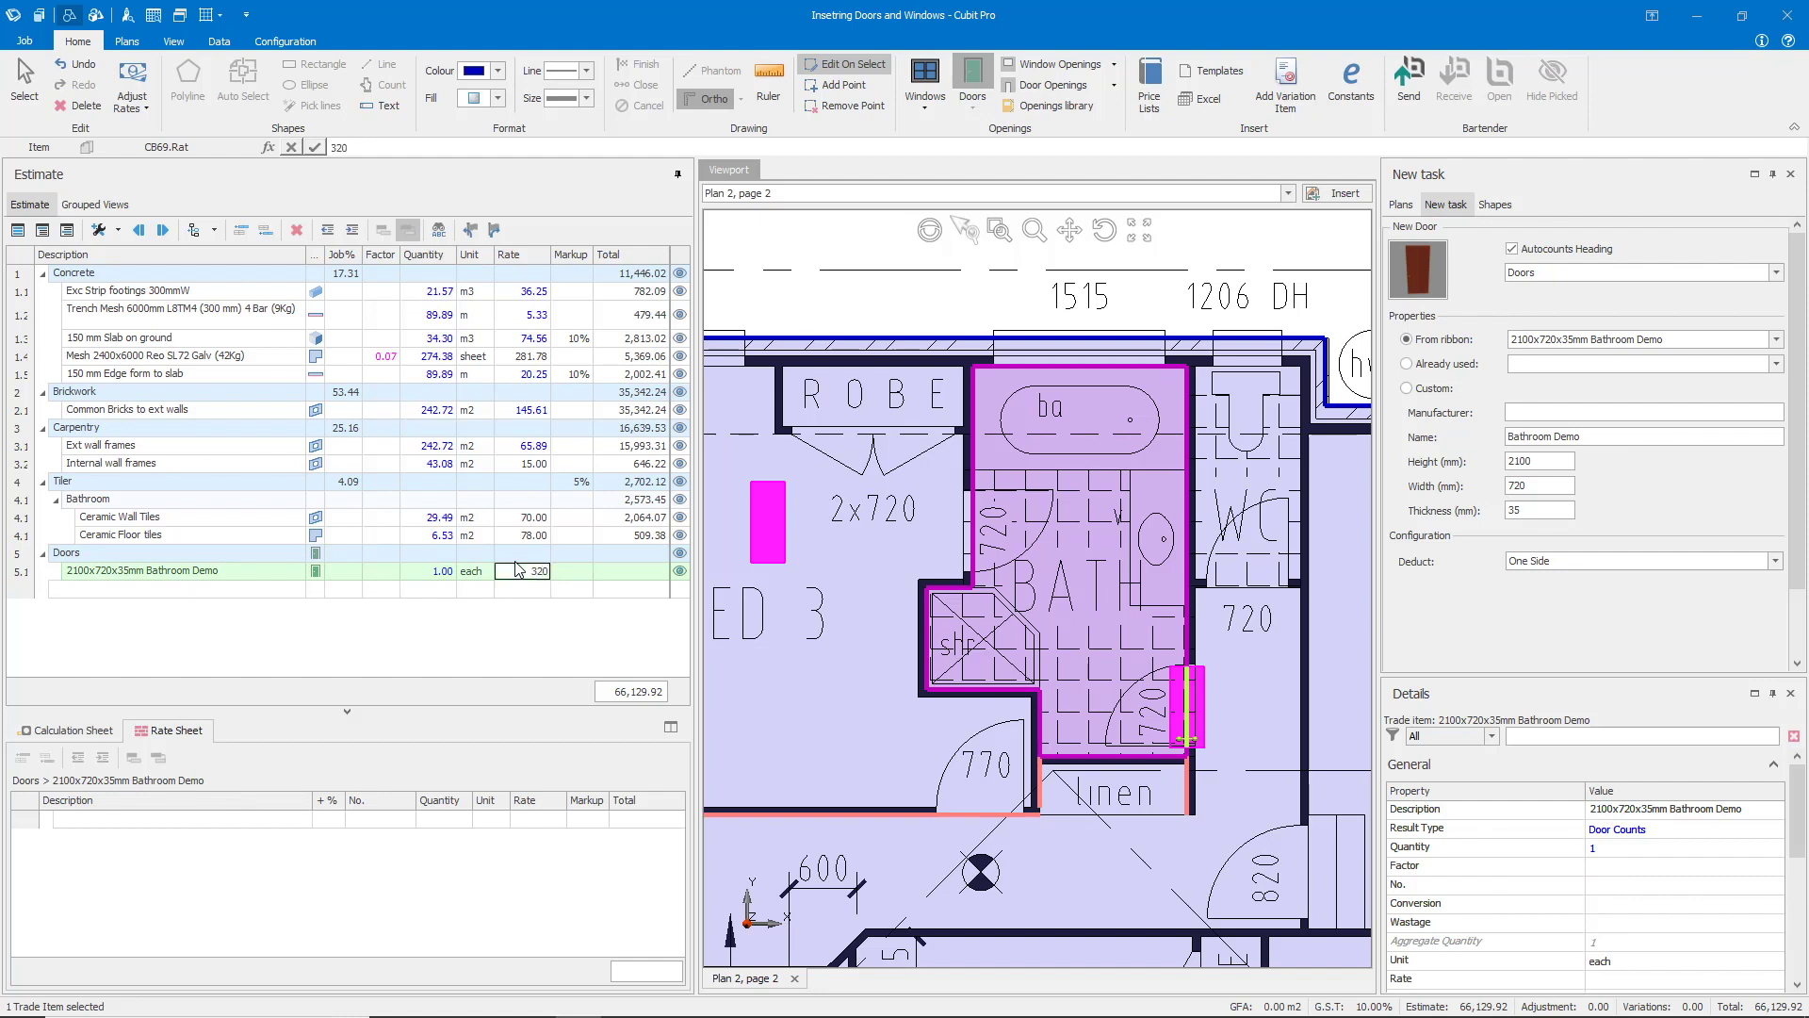
{"action": "key", "text": "Return"}
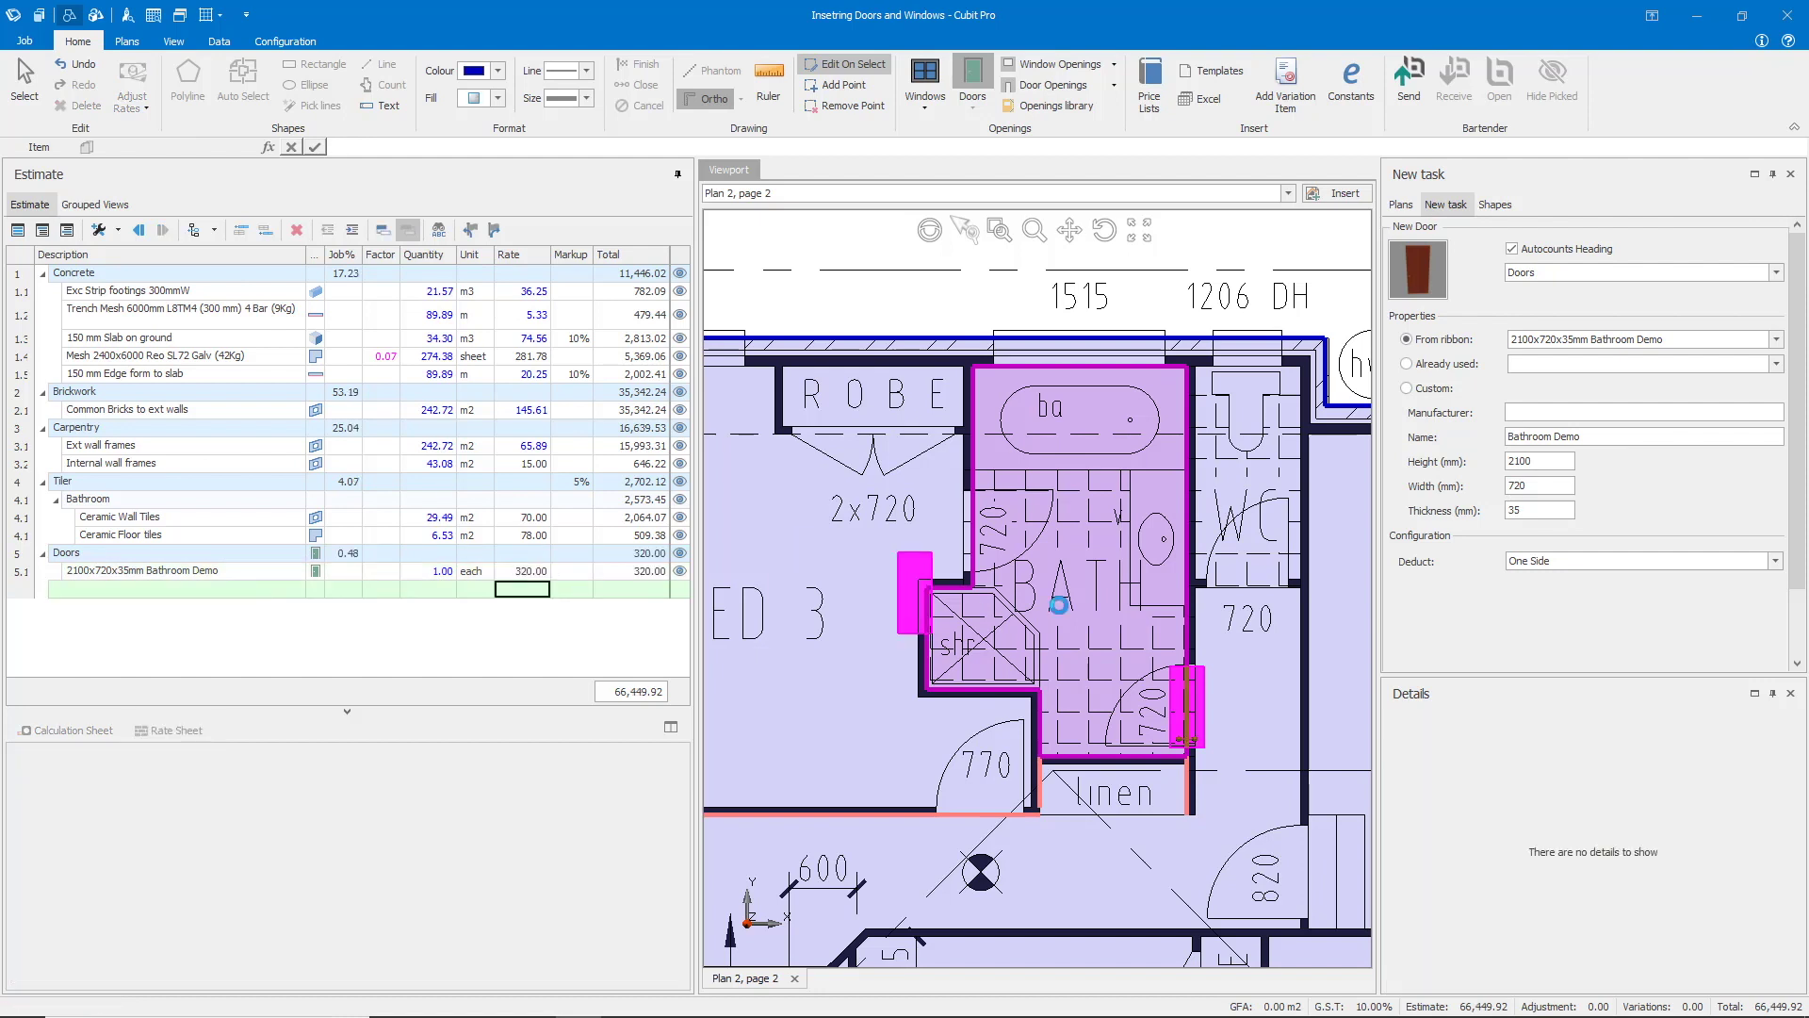
{"action": "left_click", "coordinate": [981, 534]}
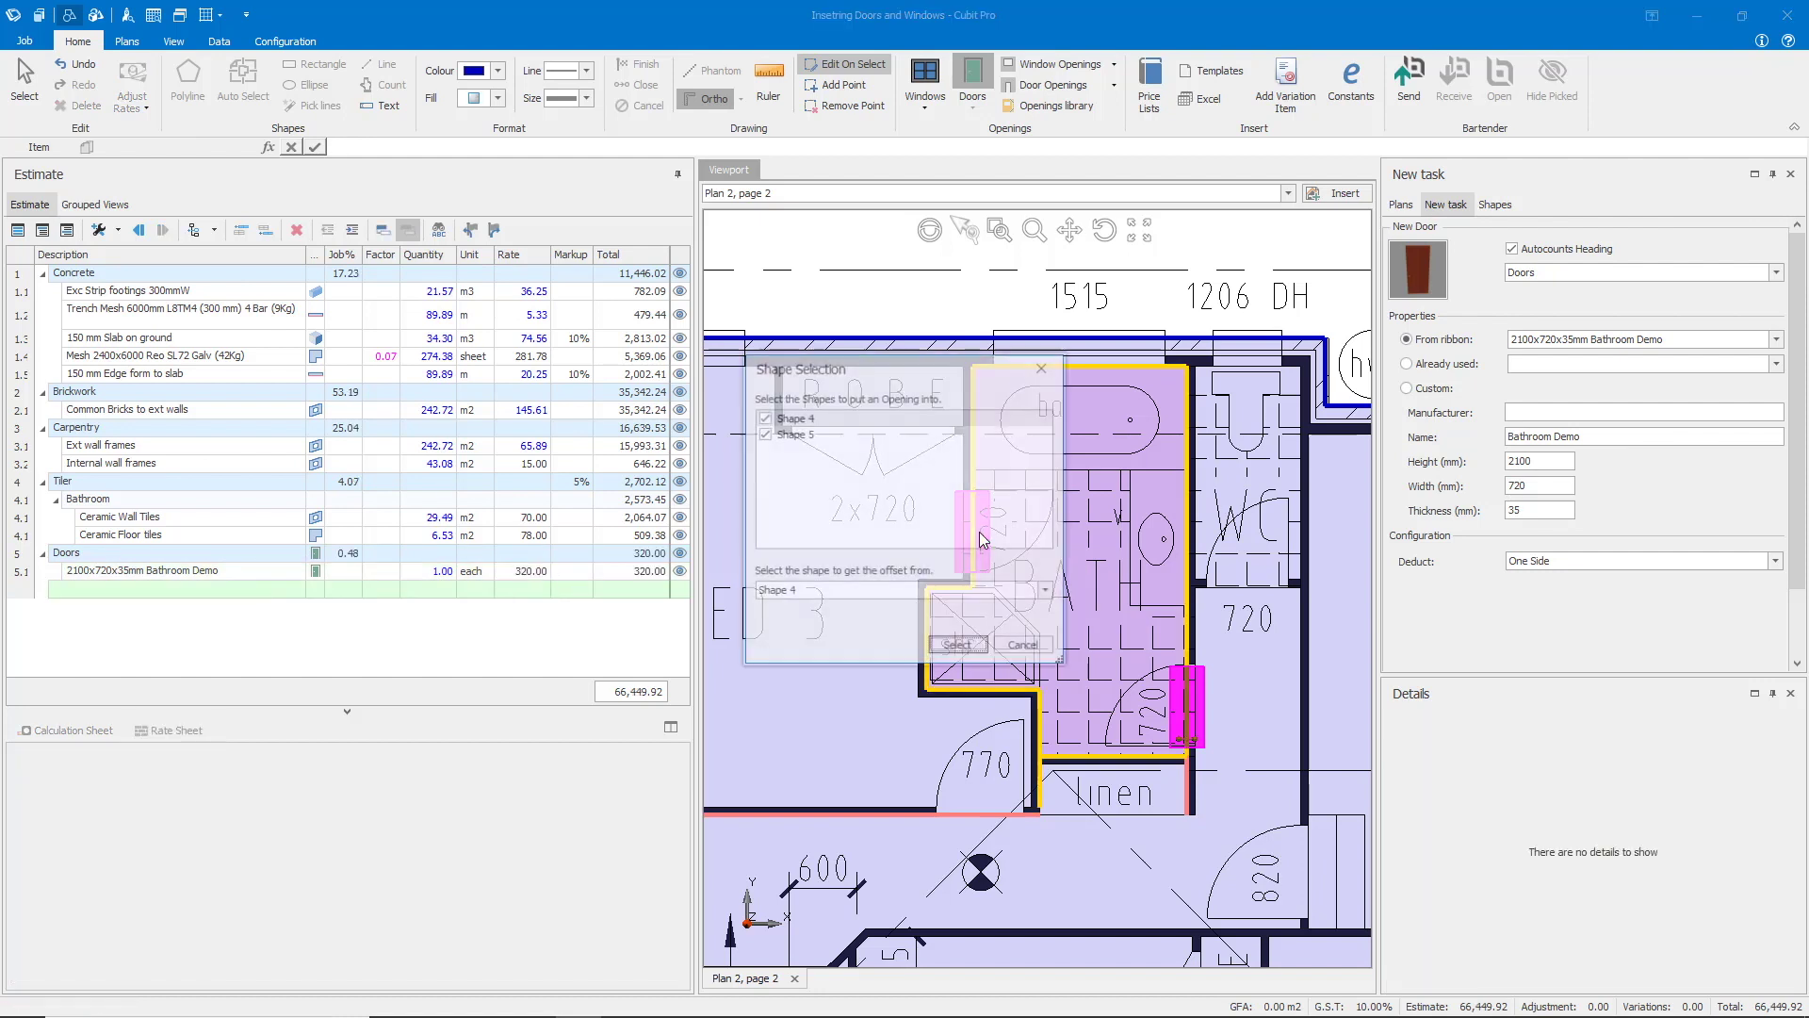
{"action": "left_click", "coordinate": [973, 644]}
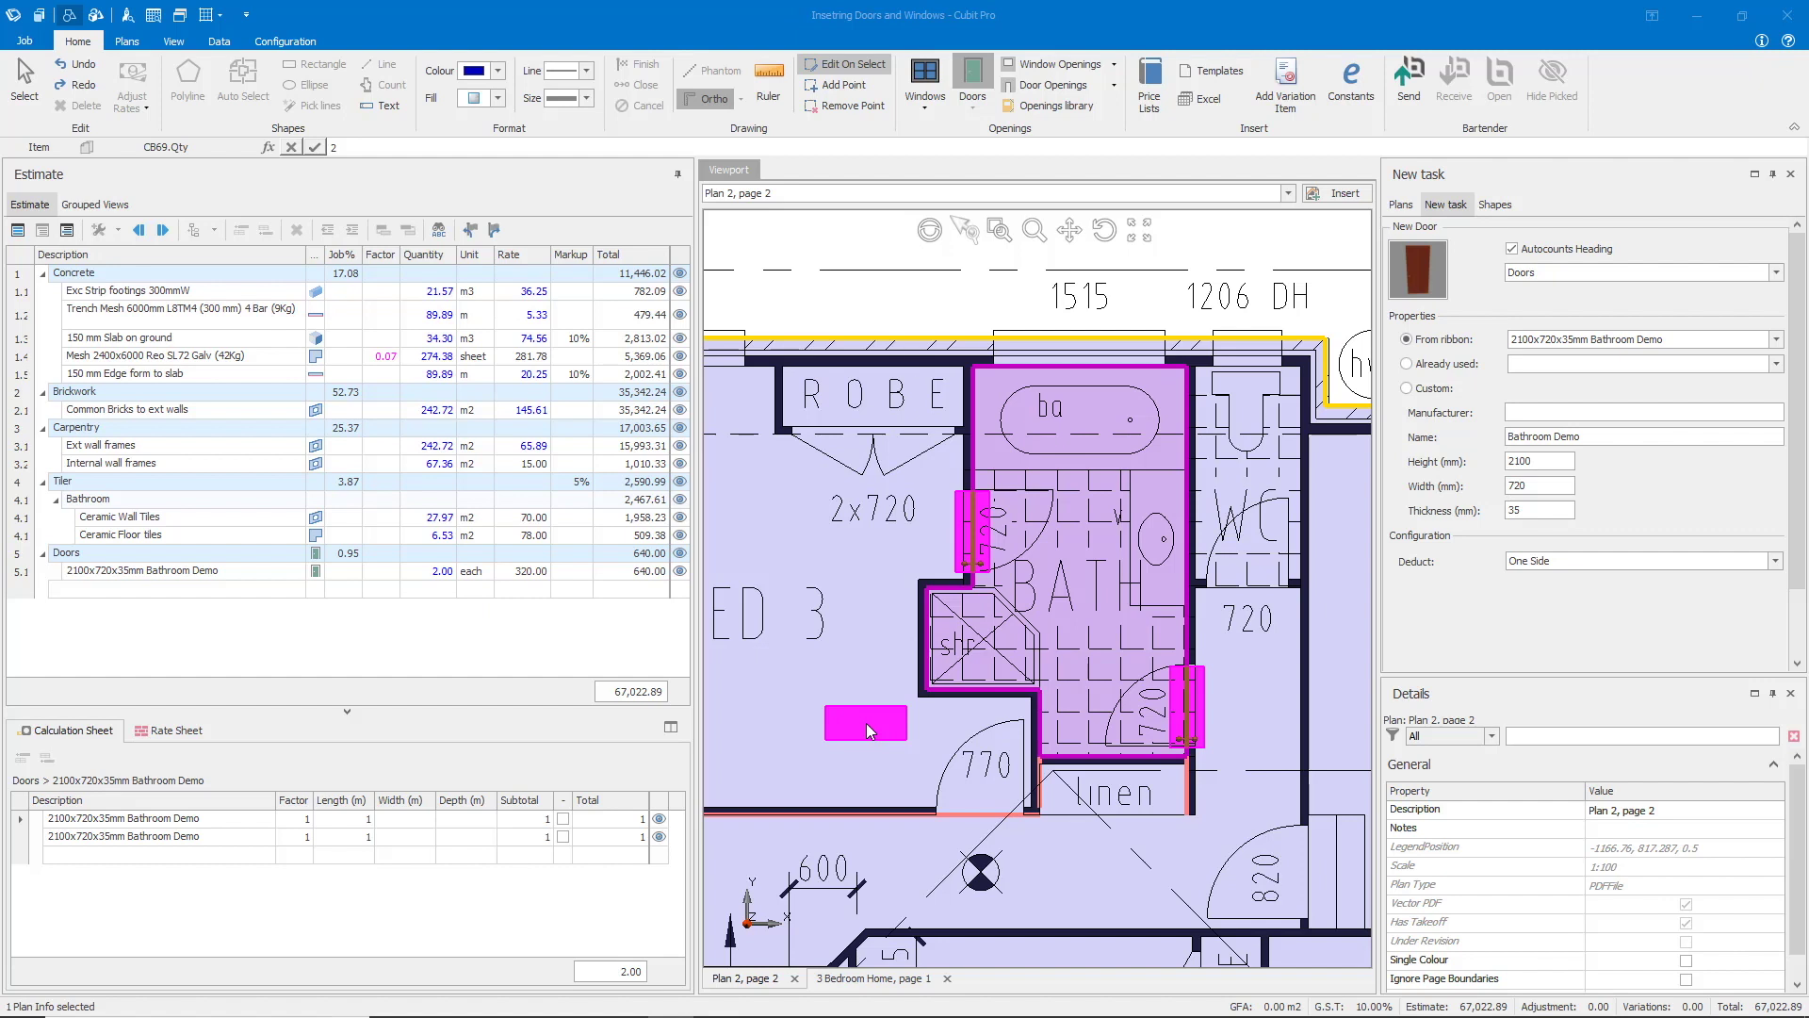
Switch to the 3 Bedroom Home plan, undo a trial door placement, and select the bathroom door item.
{"action": "left_click", "coordinate": [855, 984]}
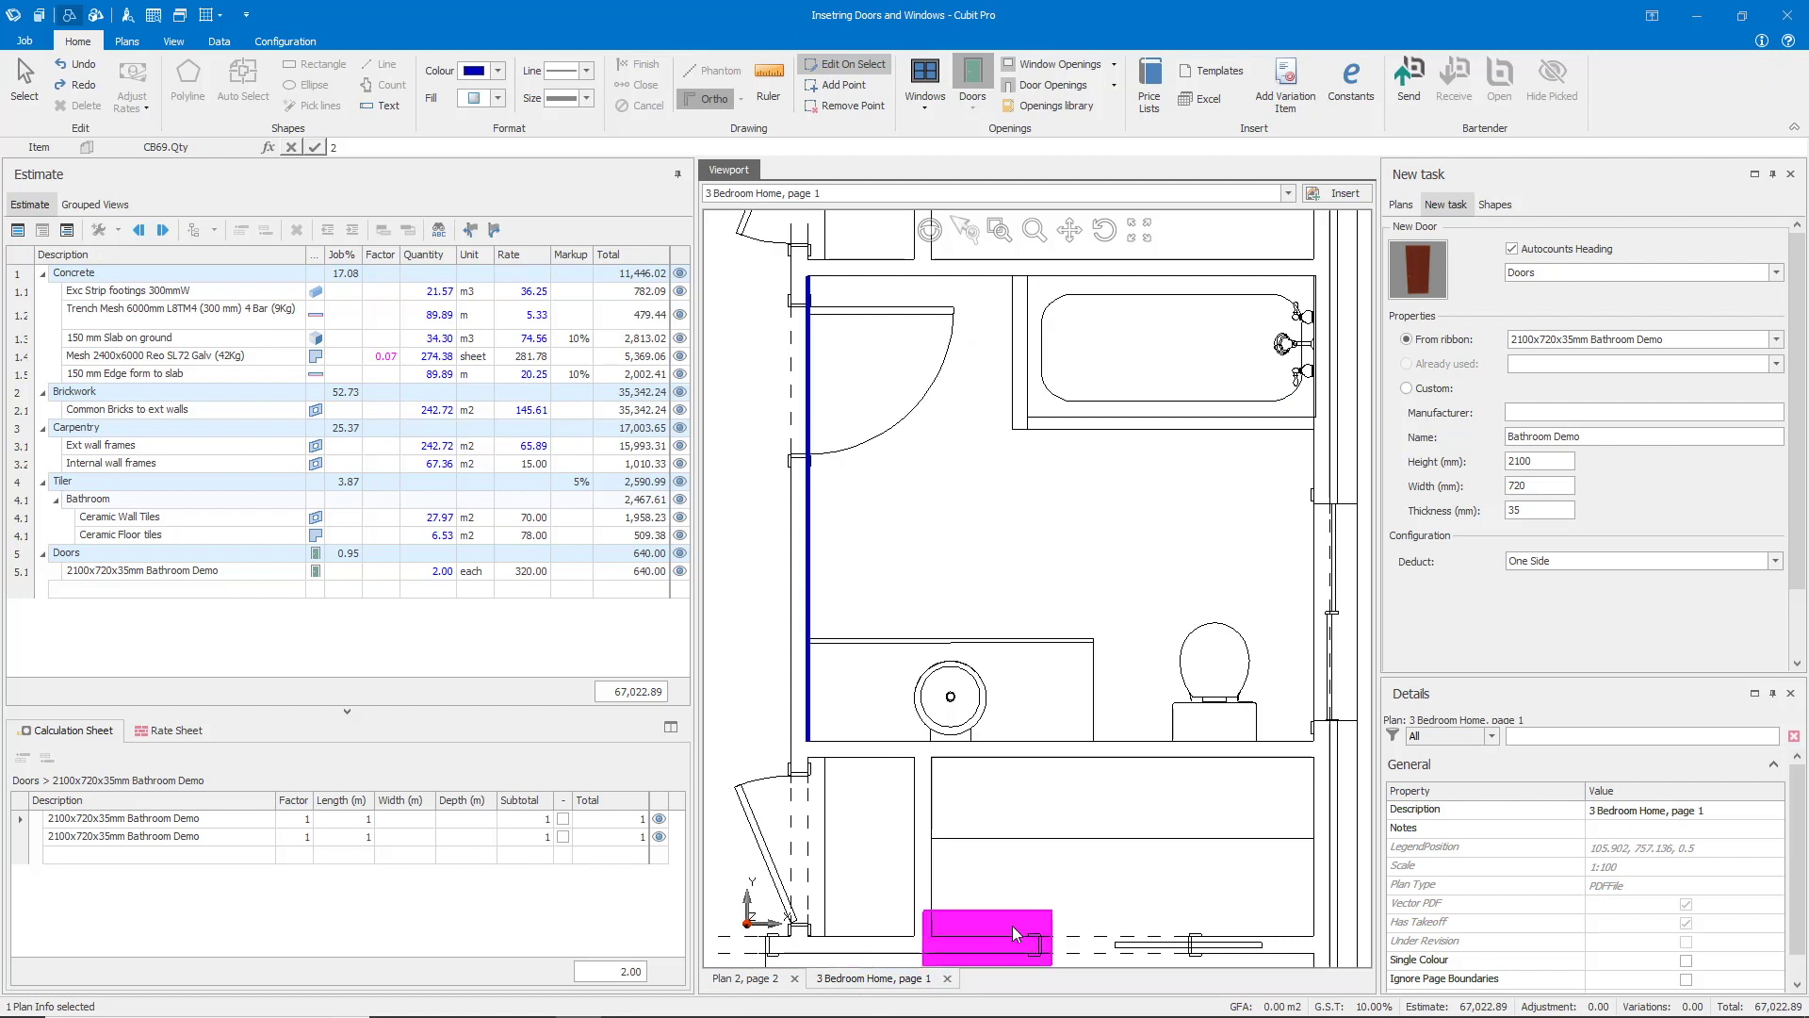
{"action": "left_click", "coordinate": [810, 381]}
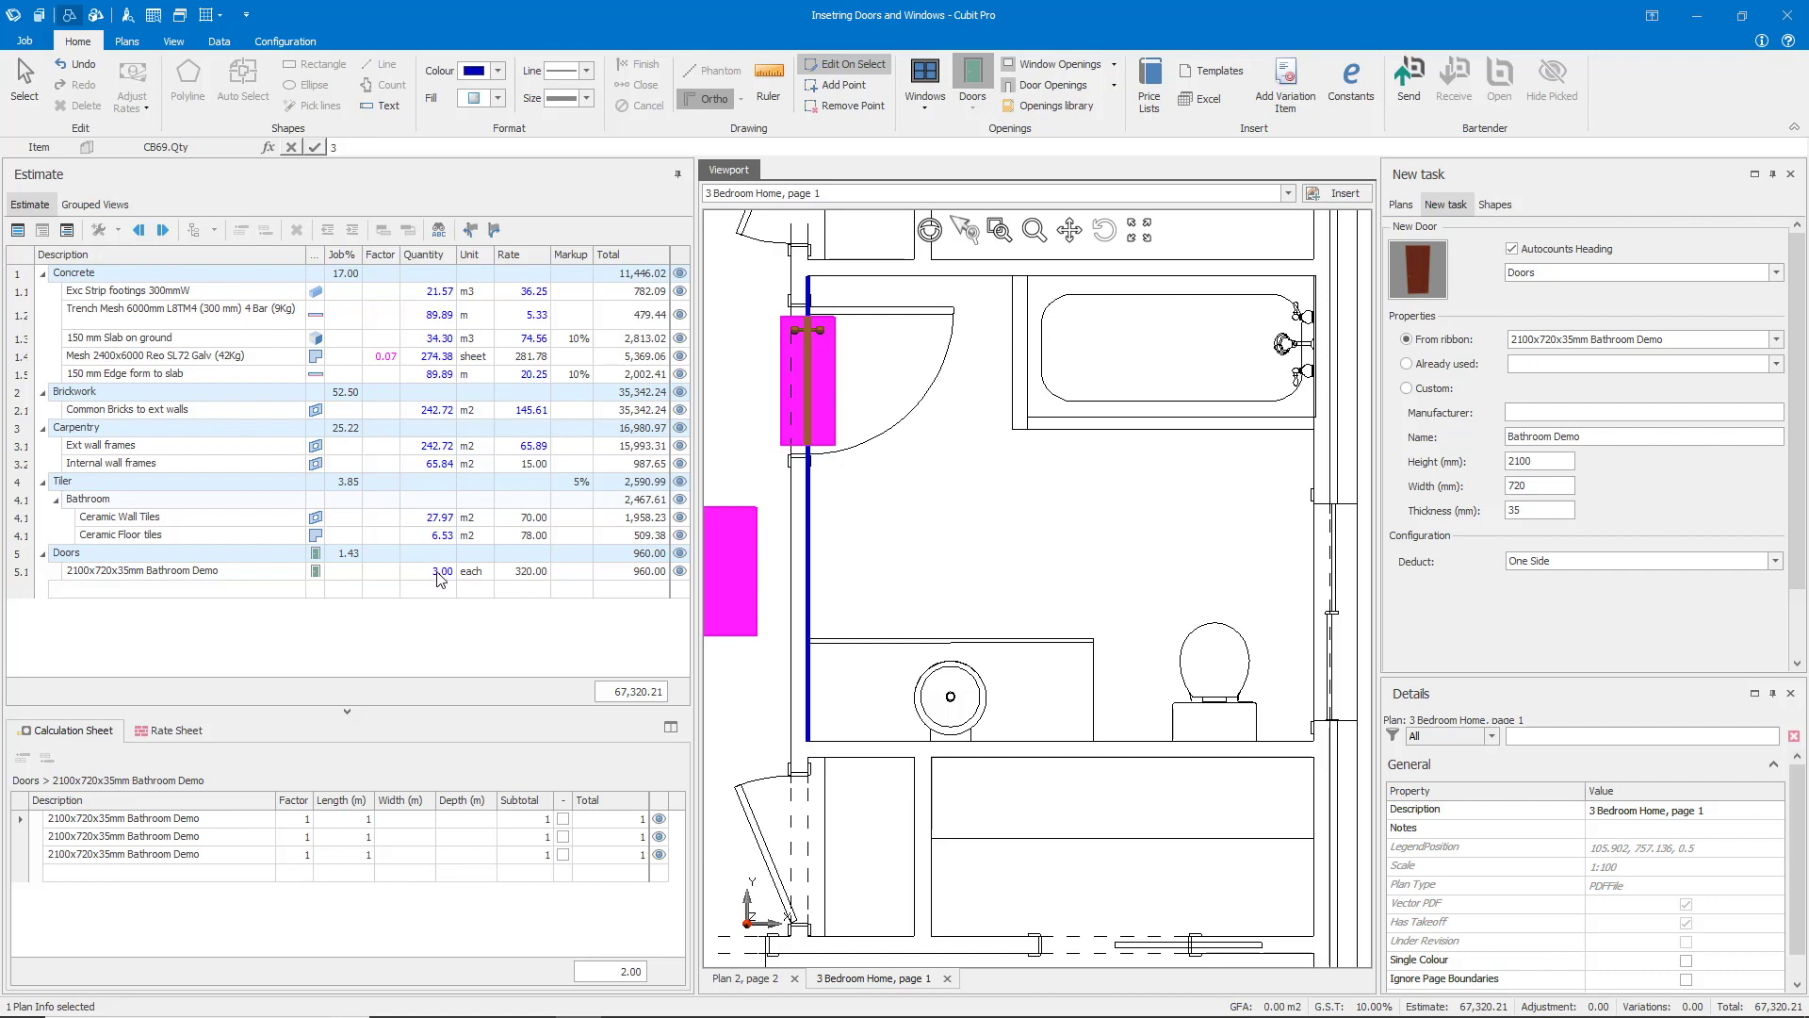
{"action": "key", "text": "ctrl+z"}
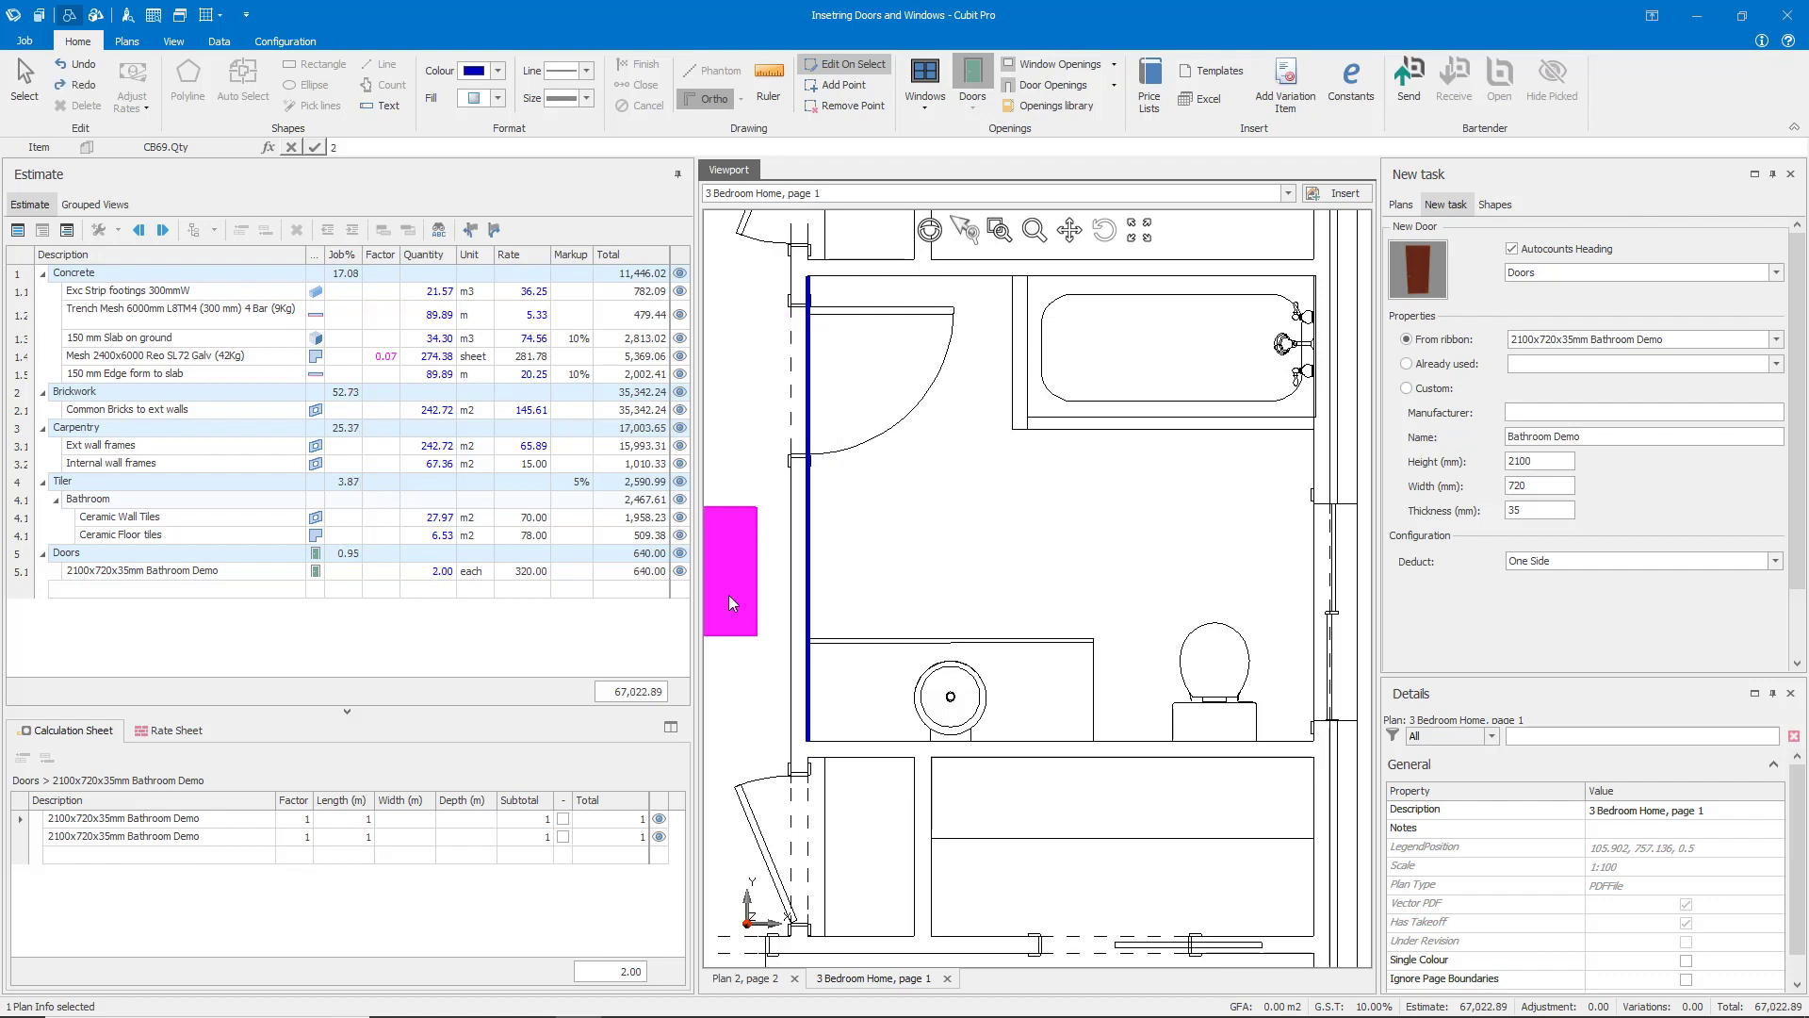
{"action": "left_click", "coordinate": [121, 574]}
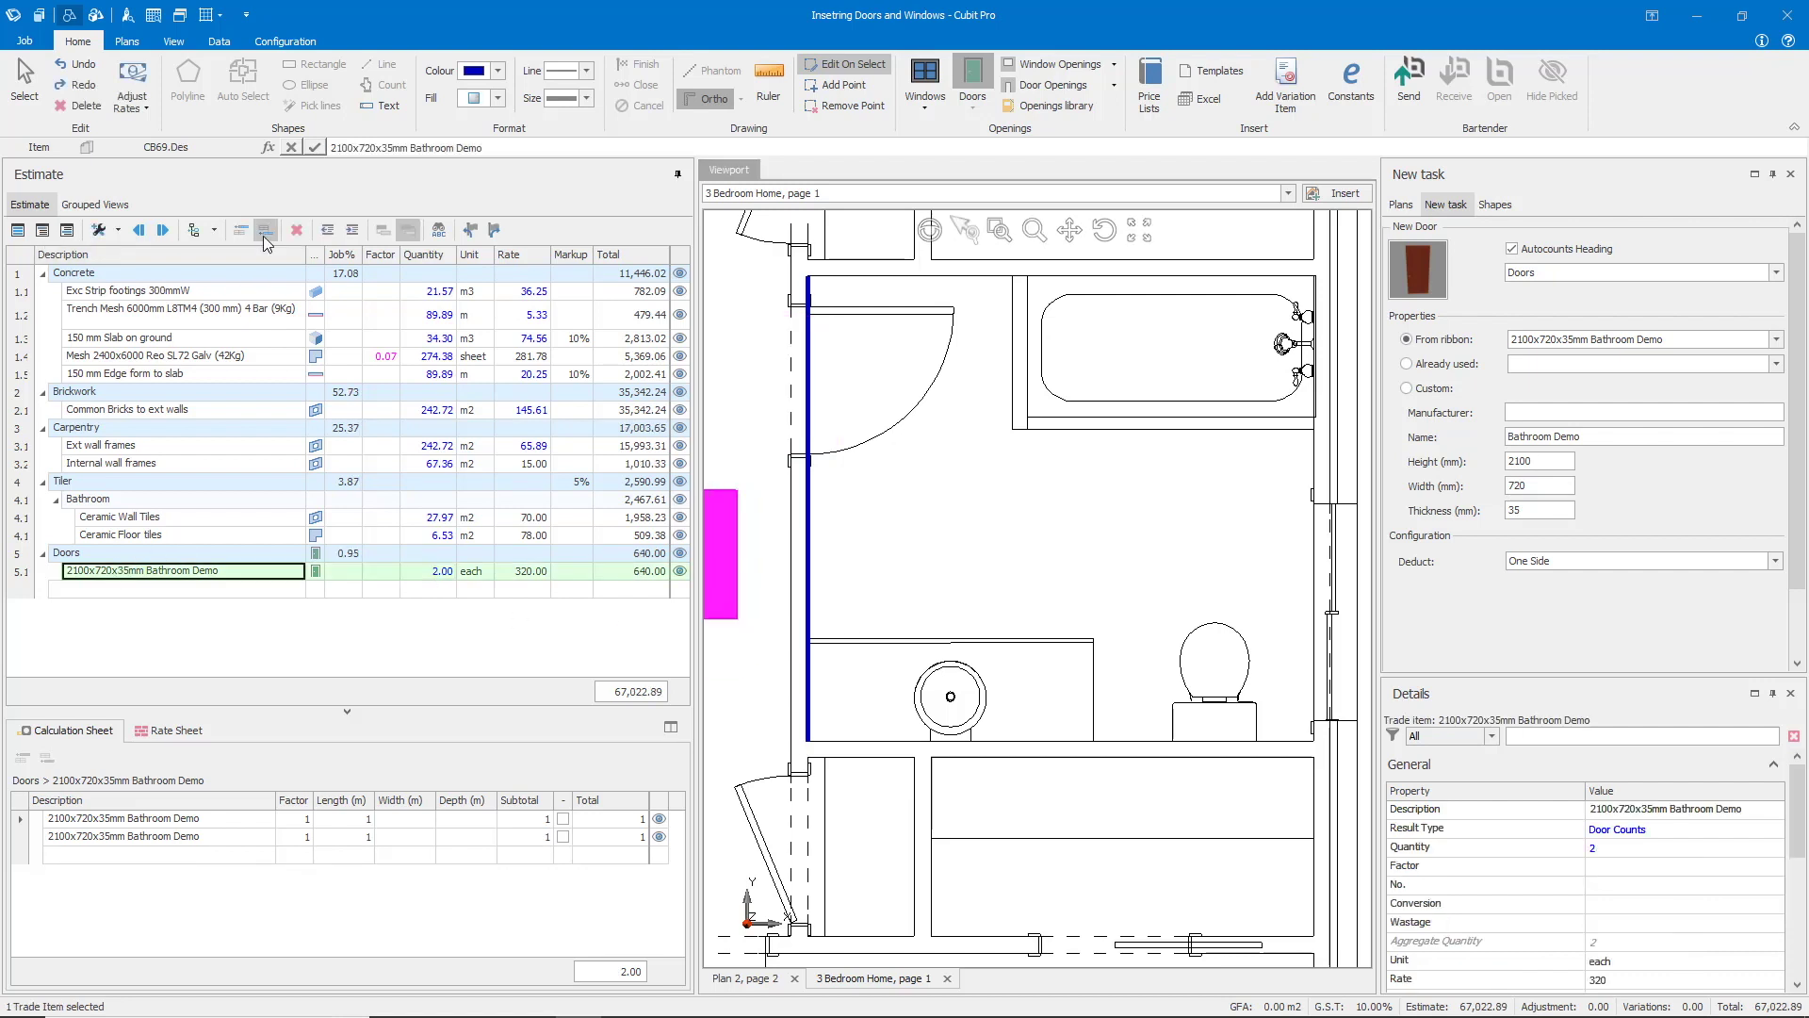
Create a 'Second Plan Count' door item with Autocounts Heading off and count one bathroom-wall door.
{"action": "left_click", "coordinate": [165, 590]}
{"action": "type", "text": "Secon"}
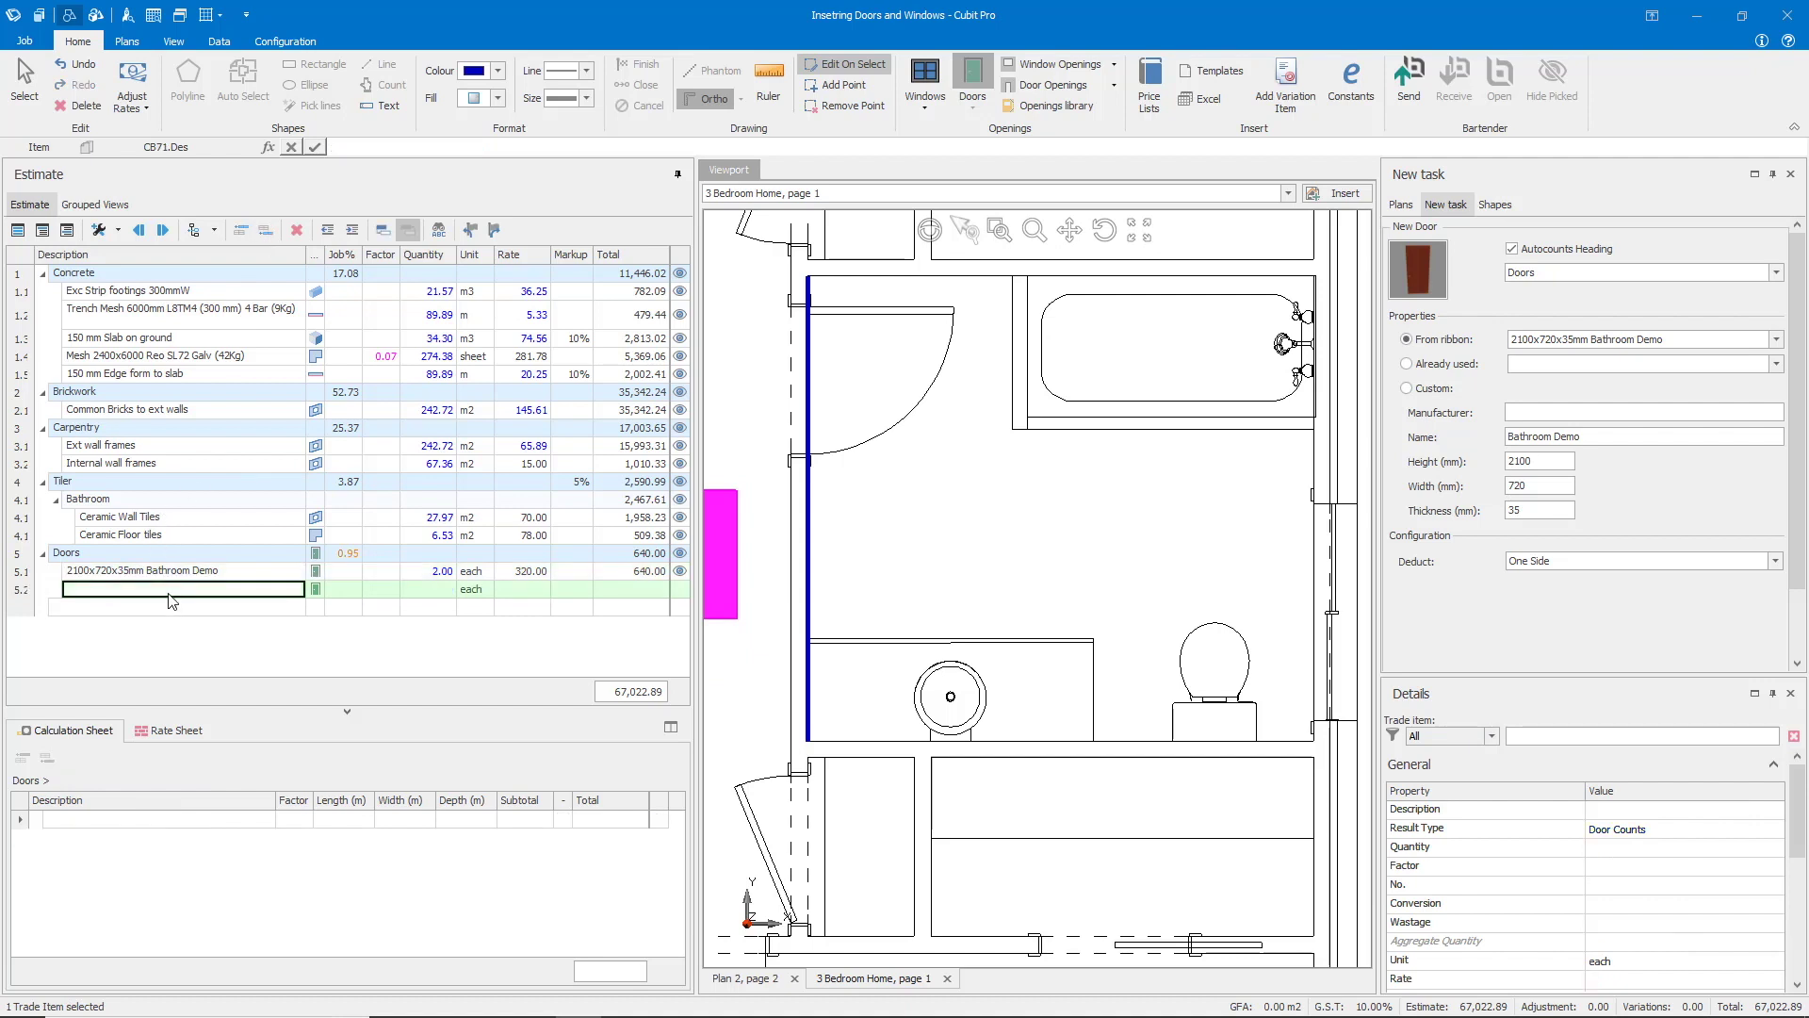
{"action": "type", "text": "d PLan"}
{"action": "type", "text": "lan Count"}
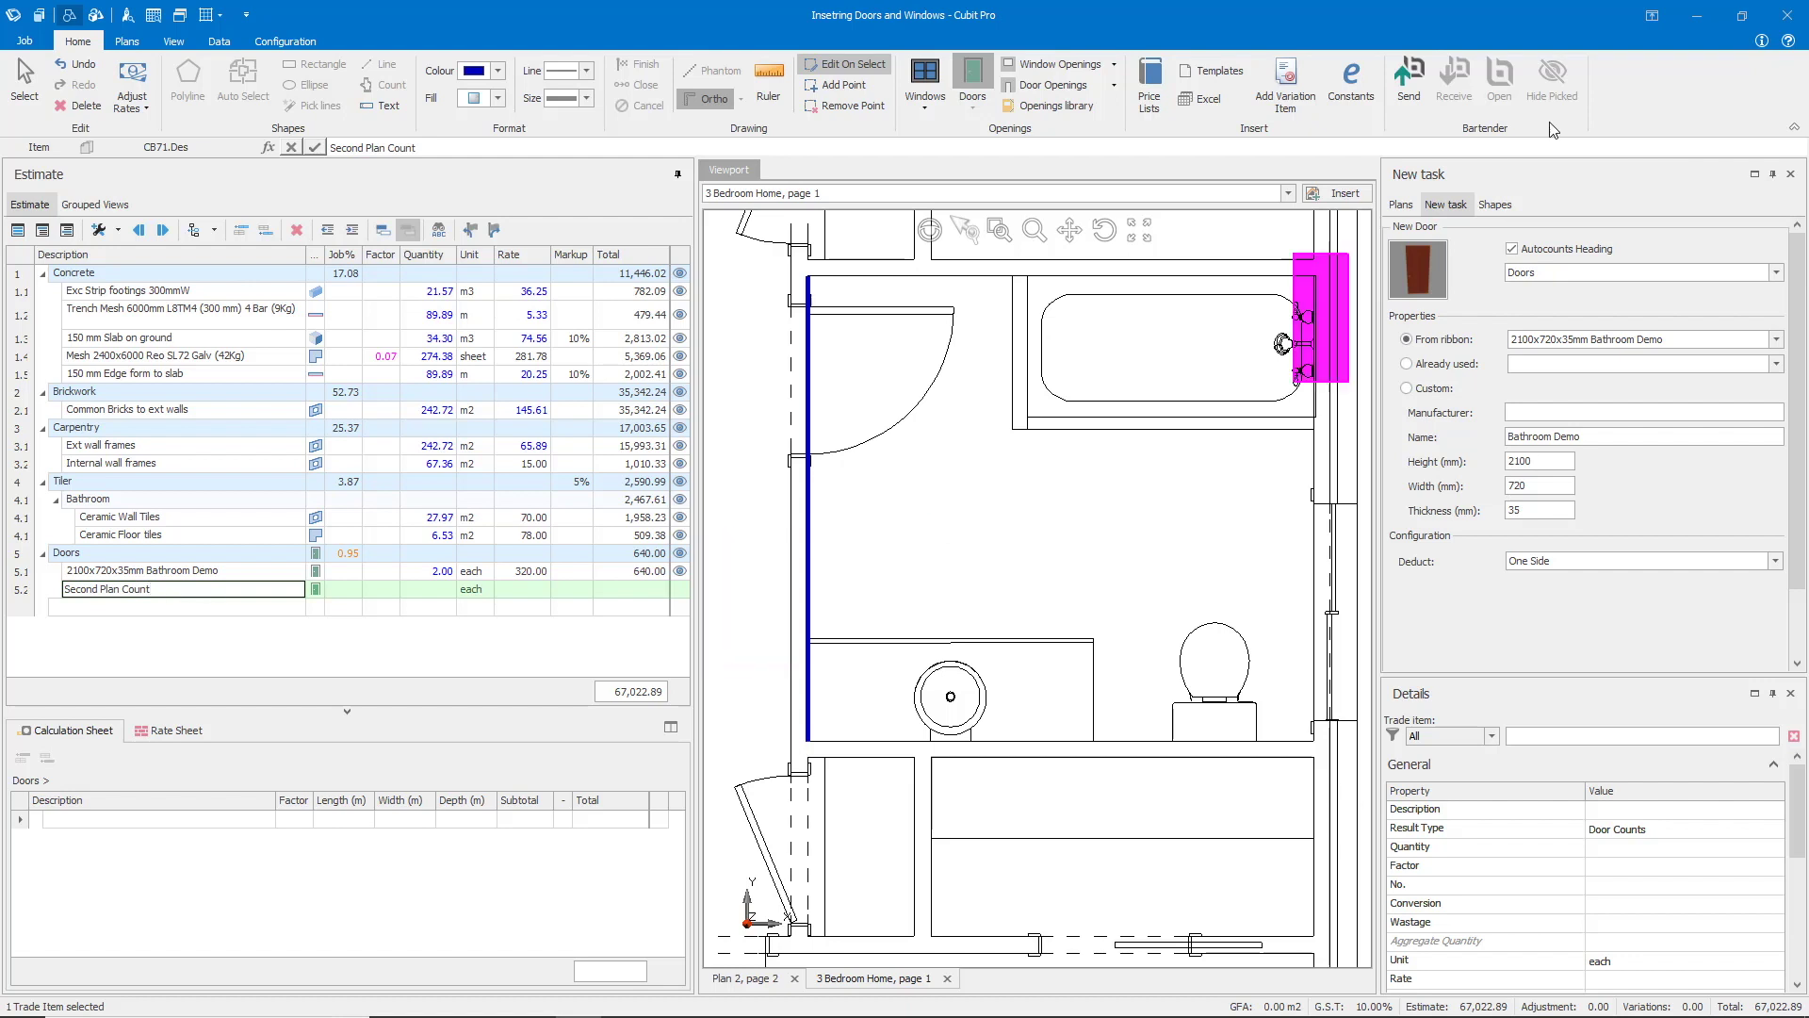
{"action": "left_click", "coordinate": [1513, 250]}
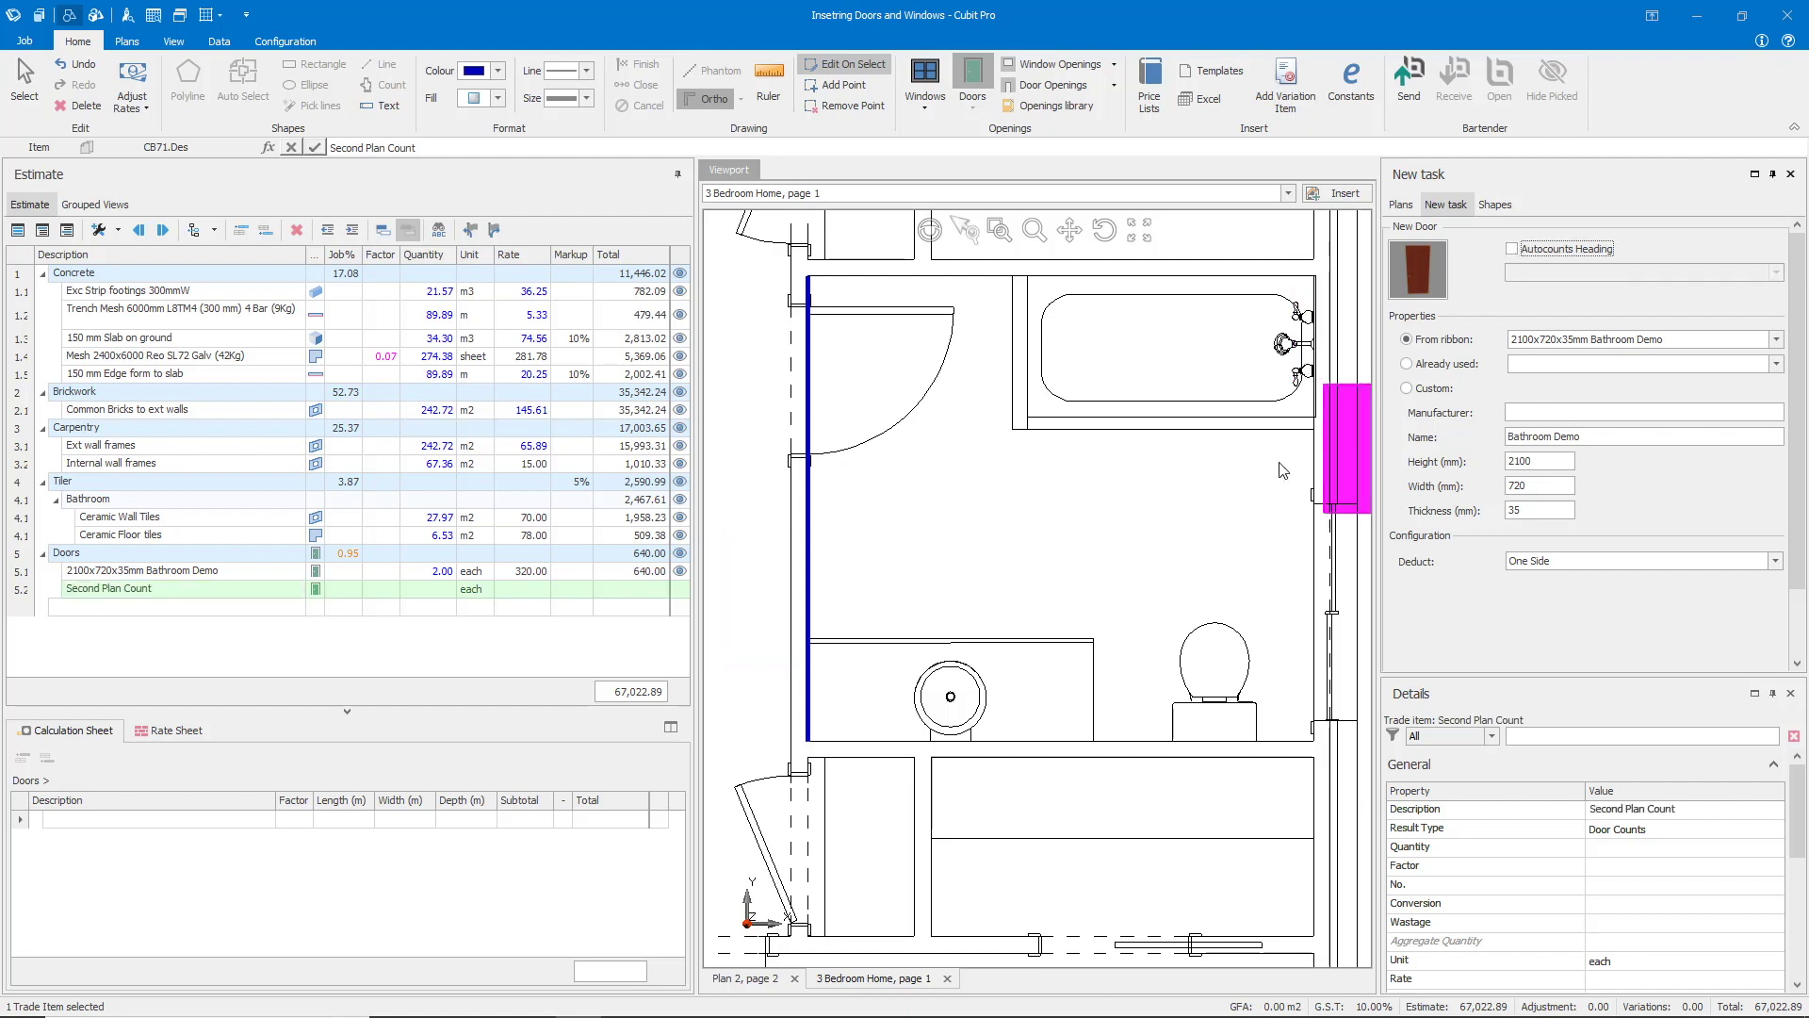
{"action": "left_click", "coordinate": [801, 385]}
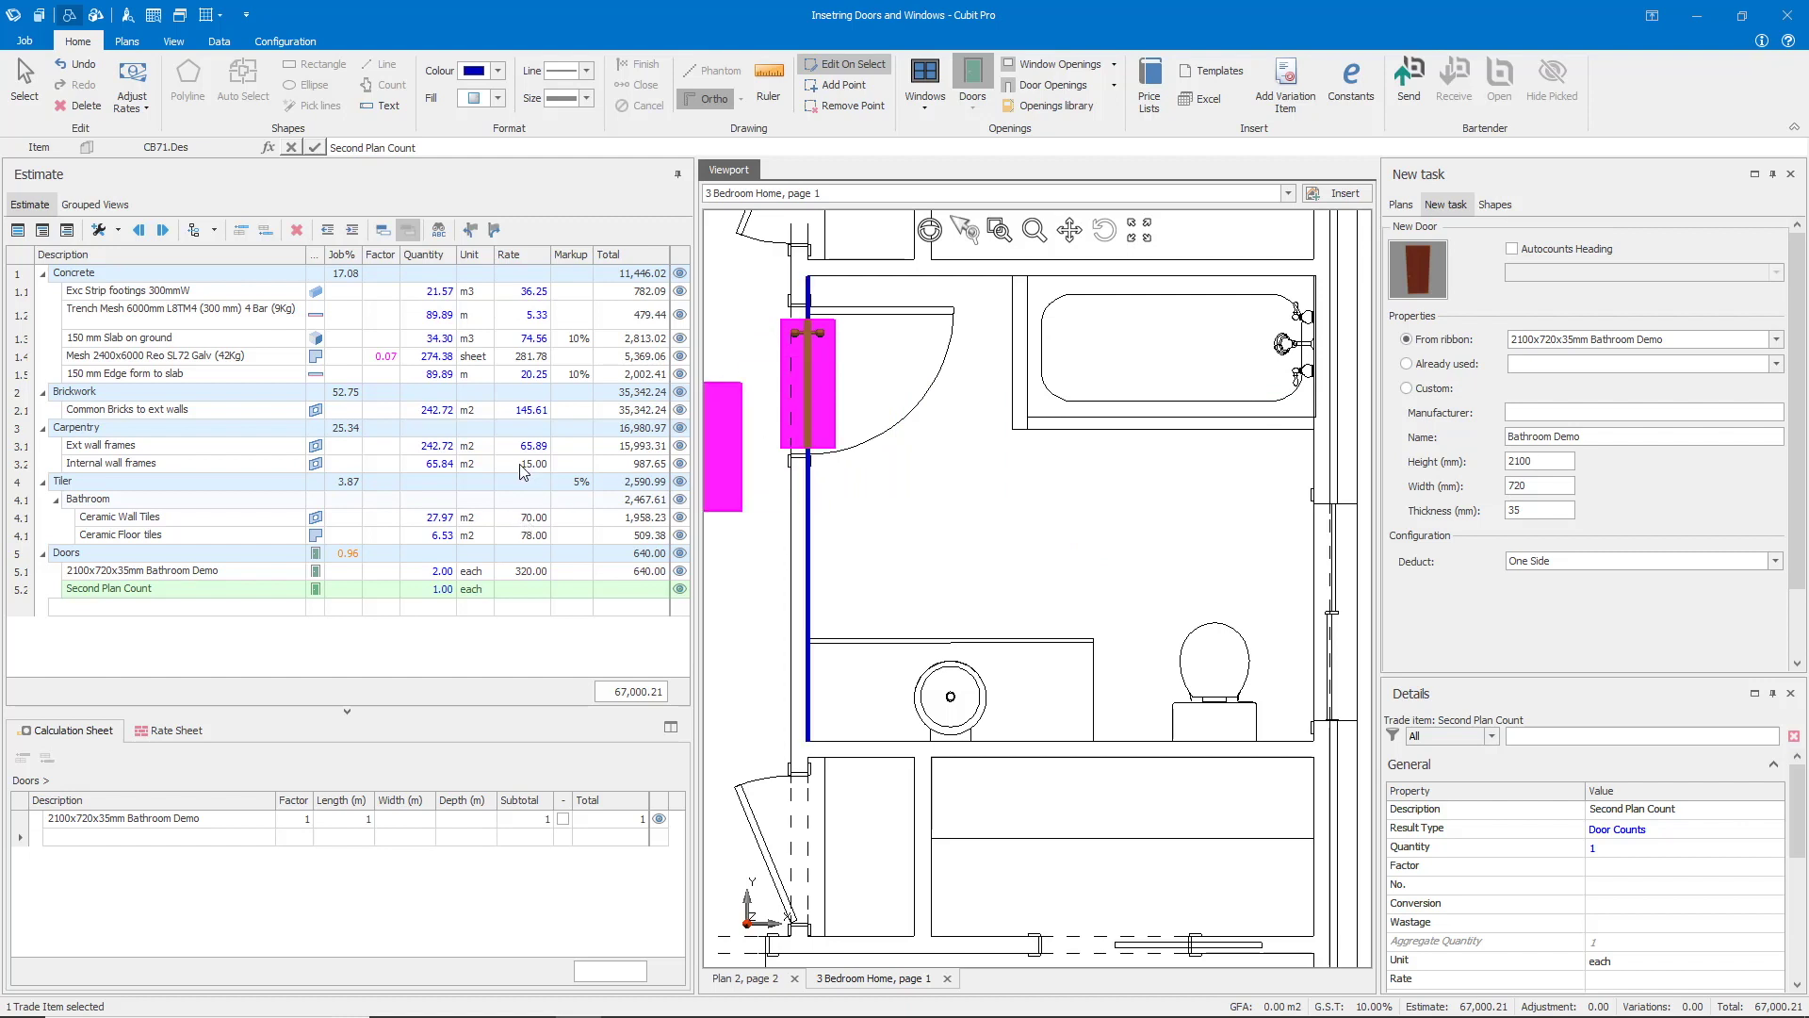